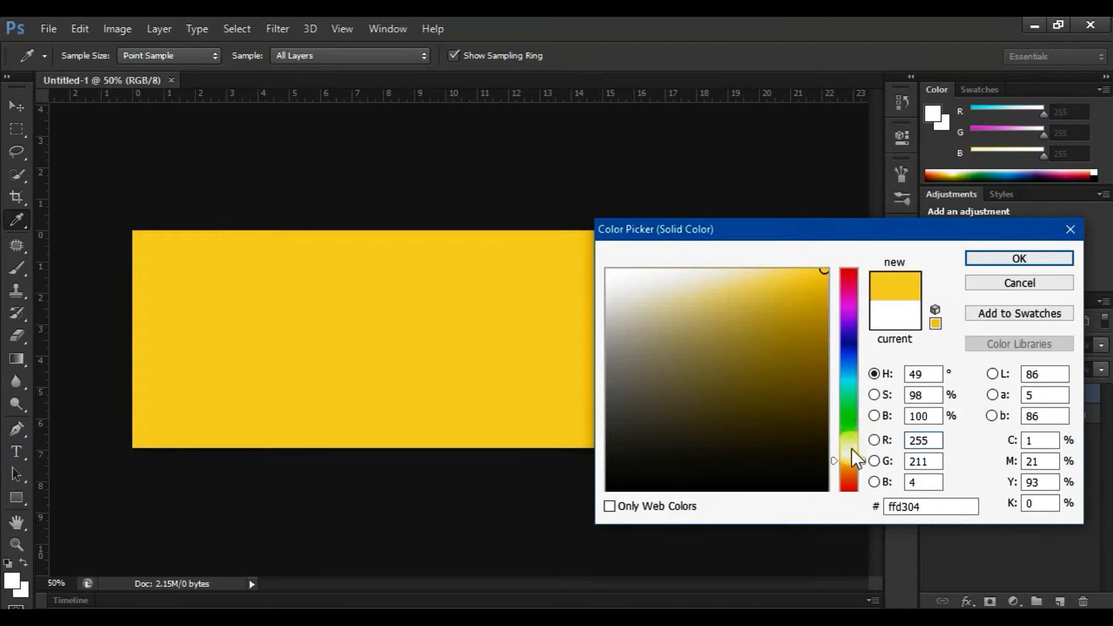
Set the solid color fill to bright yellow, ffdf04, and apply it to the whole canvas.
{"action": "left_click", "coordinate": [852, 455]}
{"action": "mouse_move", "coordinate": [853, 454]}
{"action": "left_mouse_down"}
{"action": "mouse_move", "coordinate": [854, 468]}
{"action": "mouse_move", "coordinate": [851, 459]}
{"action": "left_mouse_up"}
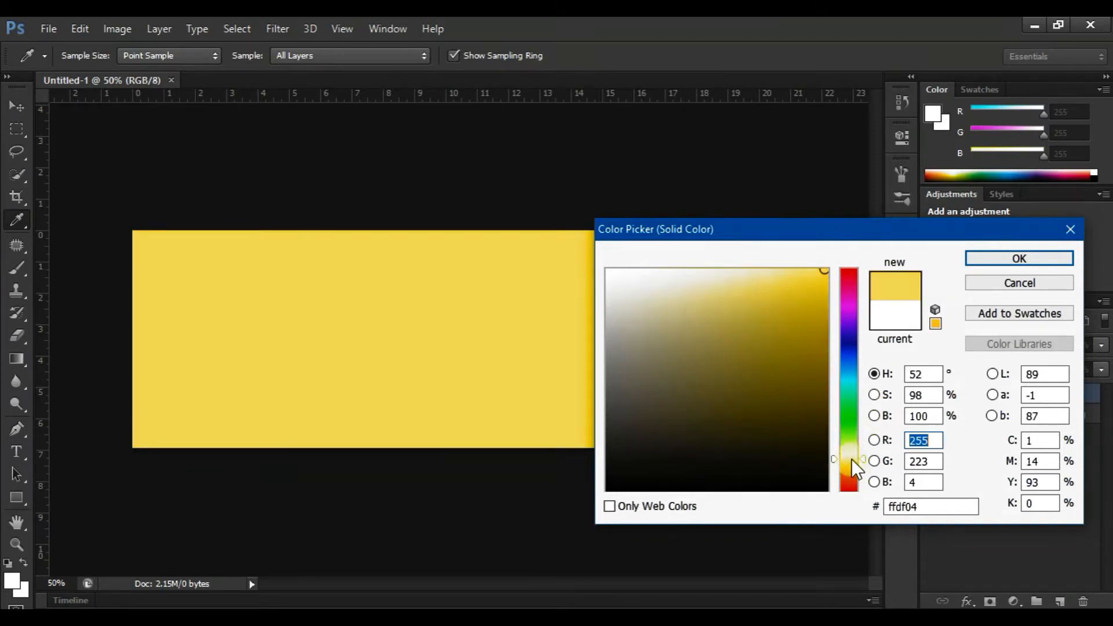
{"action": "left_click", "coordinate": [1036, 262]}
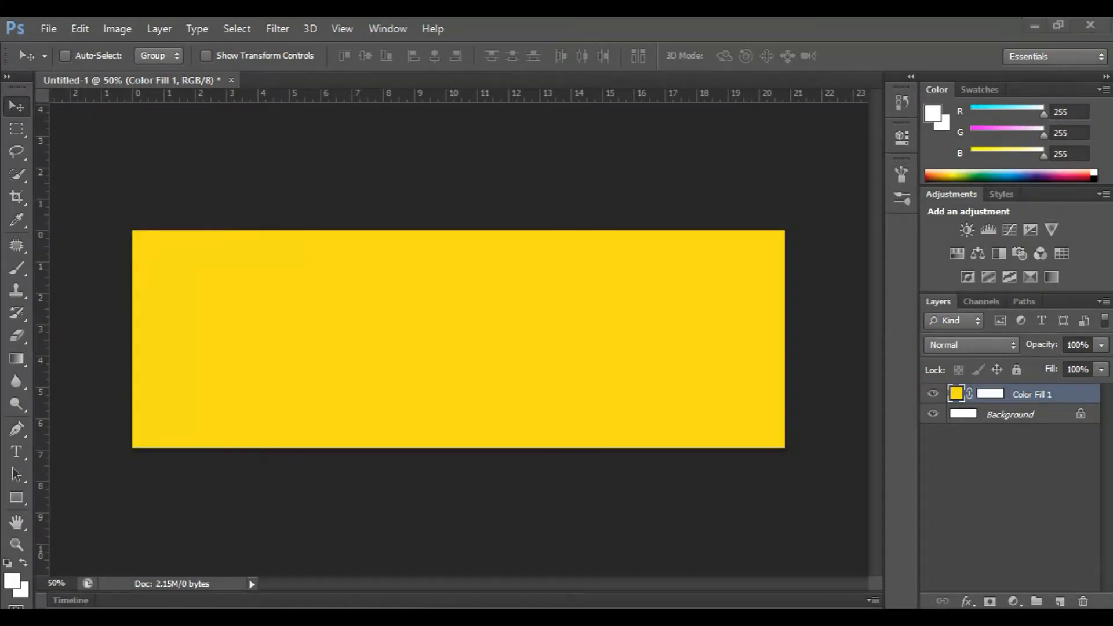
Place the Pngtree home appliances group image from the file folder onto the yellow canvas.
{"action": "left_click", "coordinate": [1034, 25]}
{"action": "left_click_drag", "start_coordinate": [371, 362], "coordinate": [751, 597]}
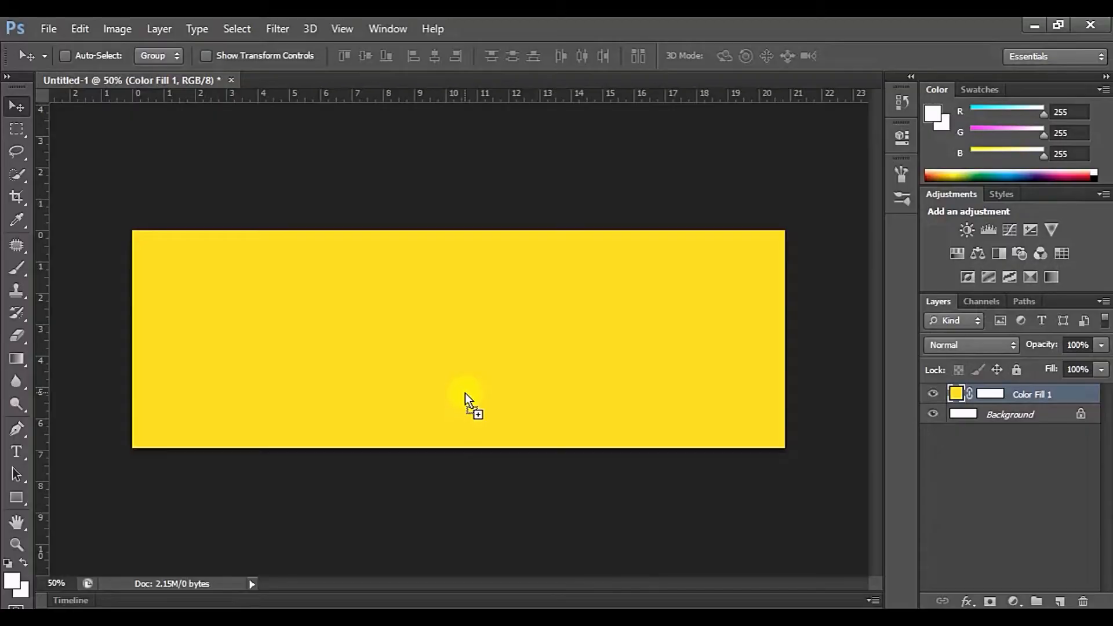
{"action": "left_click_drag", "start_coordinate": [465, 393], "coordinate": [464, 393]}
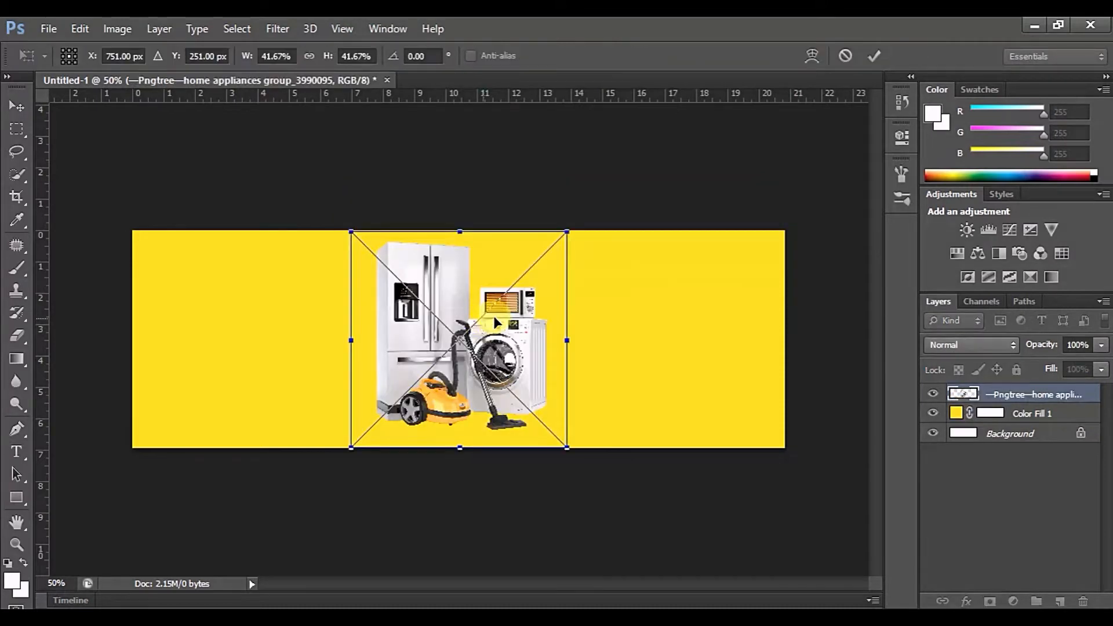
Move the appliances image to the banner's left end and scale it to about 42.33% wide by 43.17% high.
{"action": "left_click_drag", "start_coordinate": [530, 353], "coordinate": [325, 358]}
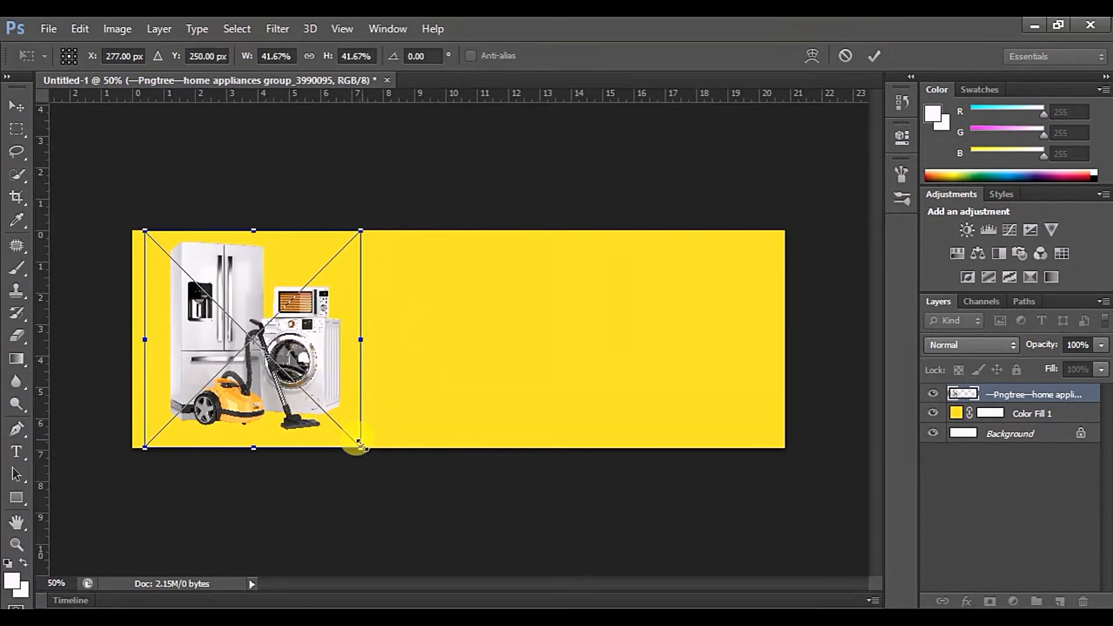
{"action": "left_click_drag", "start_coordinate": [362, 450], "coordinate": [363, 454]}
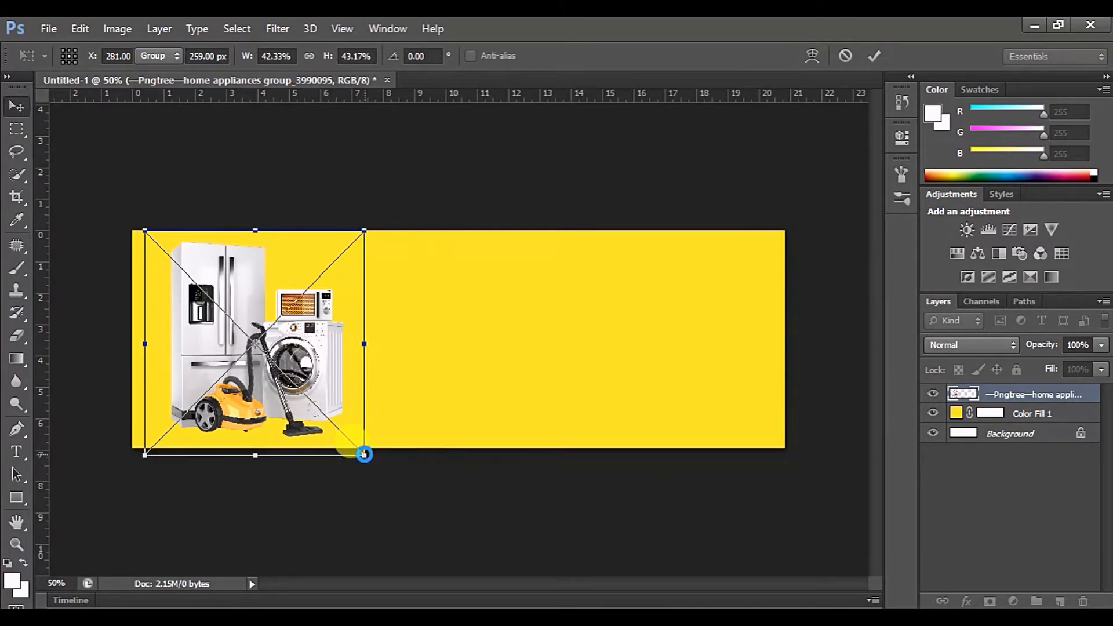
{"action": "double_click", "coordinate": [280, 384]}
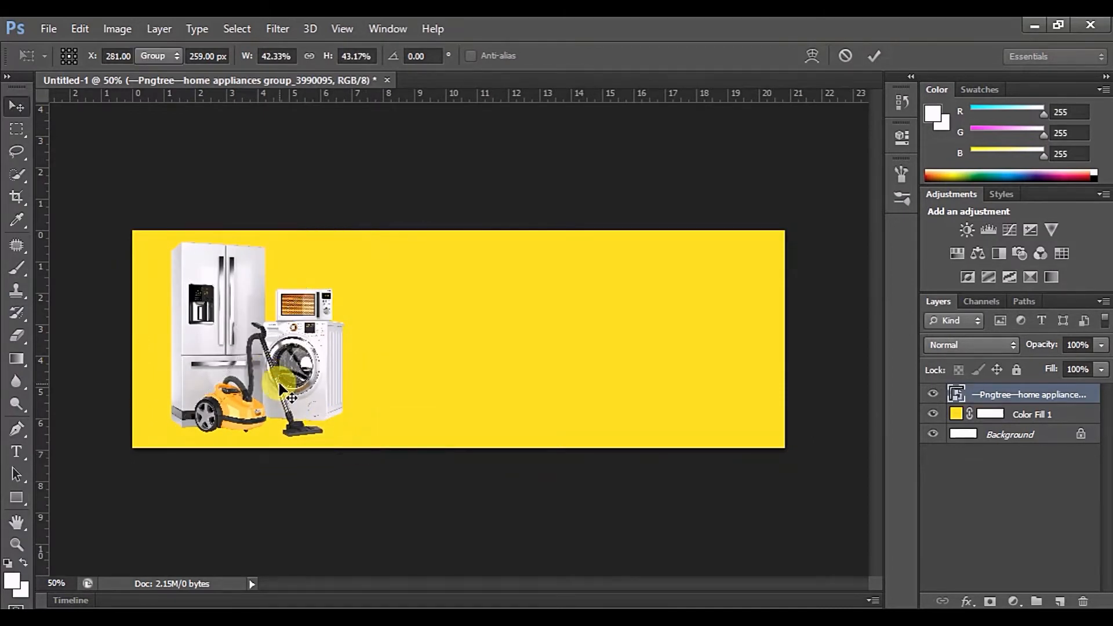
{"action": "left_click_drag", "start_coordinate": [284, 383], "coordinate": [288, 384]}
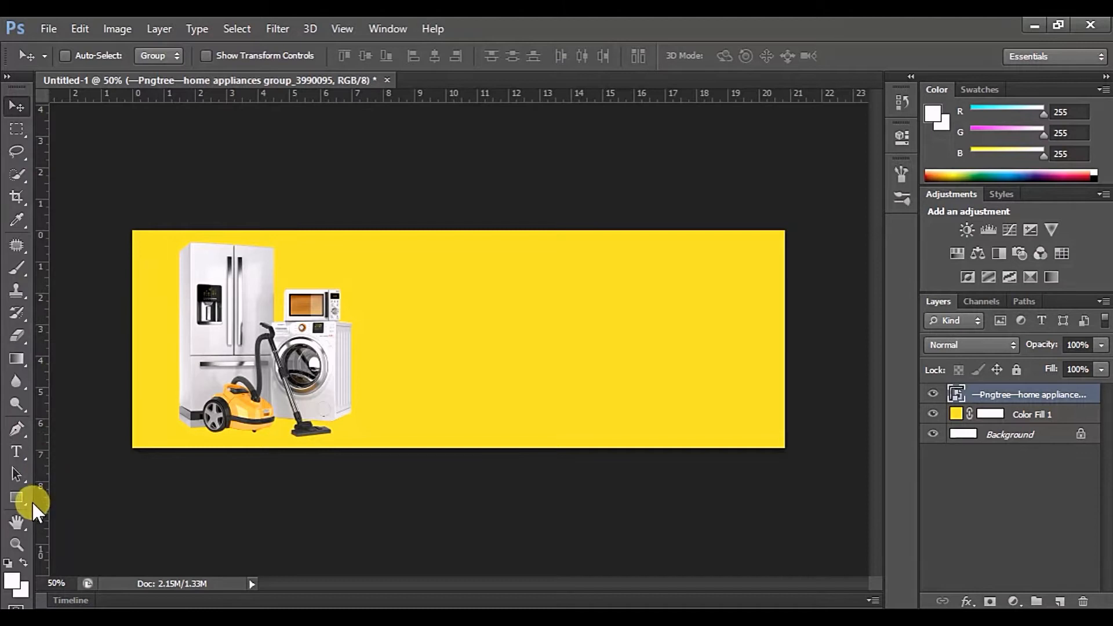
Draw a rectangle about 486 px by 122 px in the banner's upper right area and fill it with black.
{"action": "left_click", "coordinate": [17, 497]}
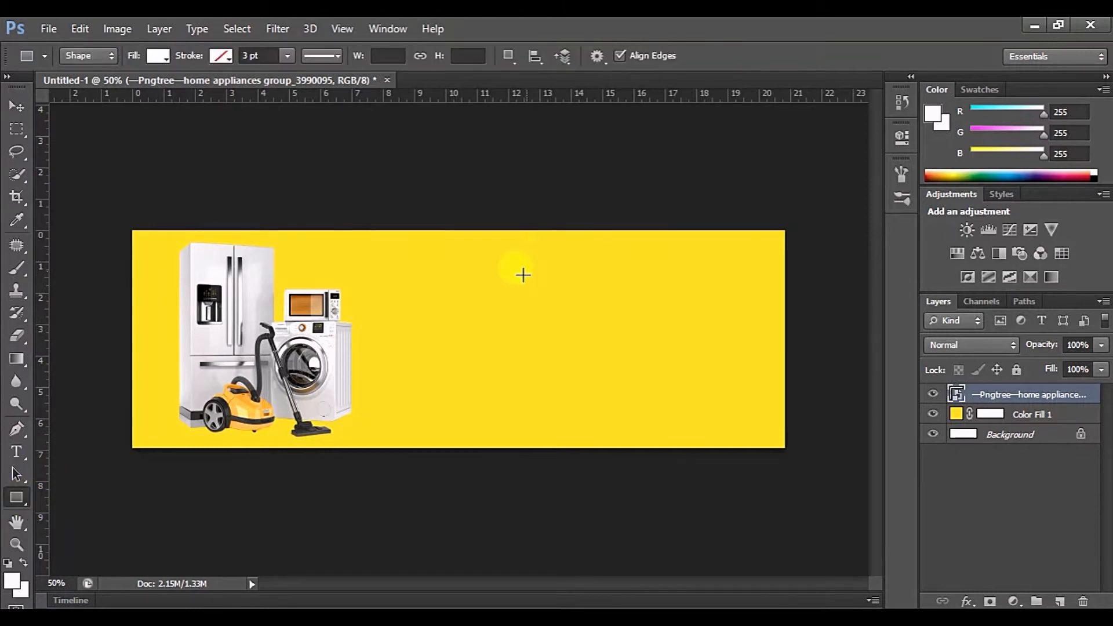
{"action": "left_click_drag", "start_coordinate": [535, 255], "coordinate": [747, 308]}
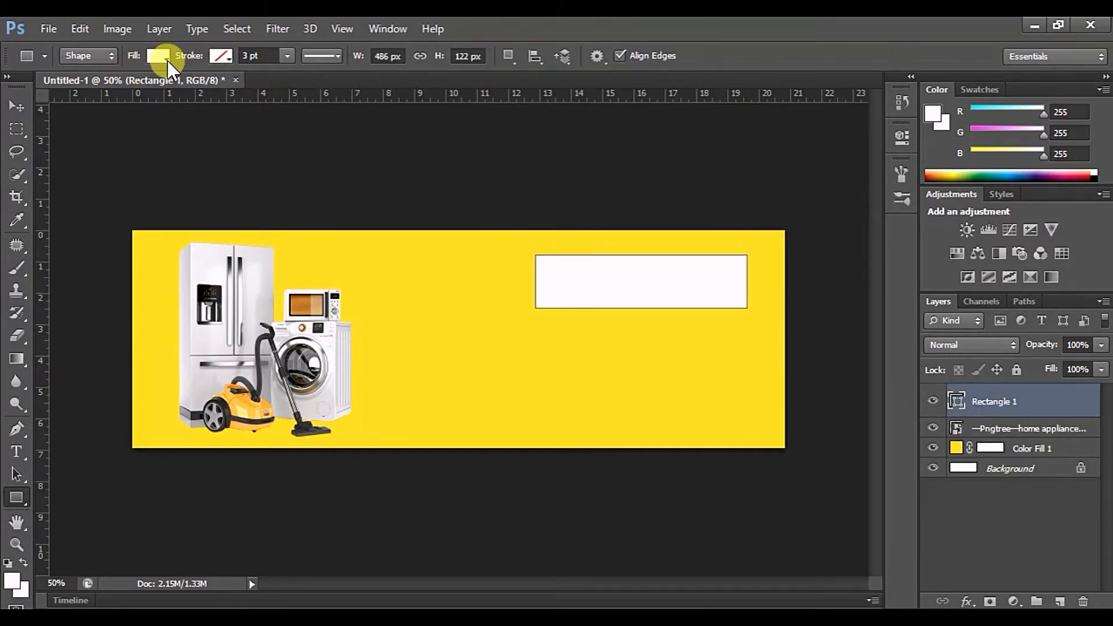
{"action": "left_click", "coordinate": [166, 58]}
{"action": "left_click", "coordinate": [115, 96]}
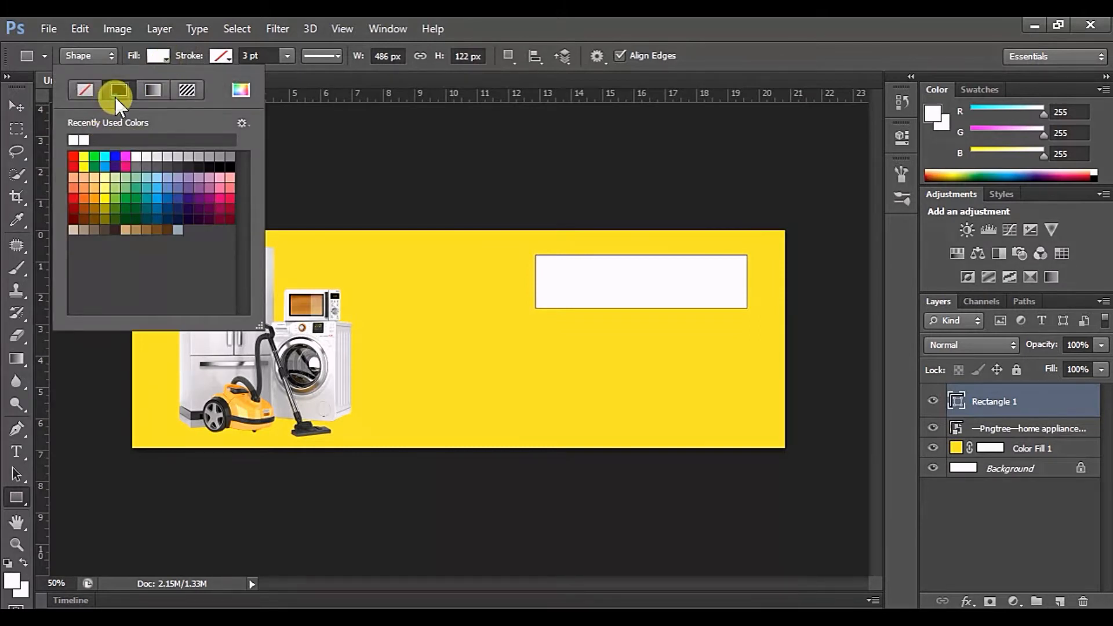
{"action": "left_click", "coordinate": [230, 167]}
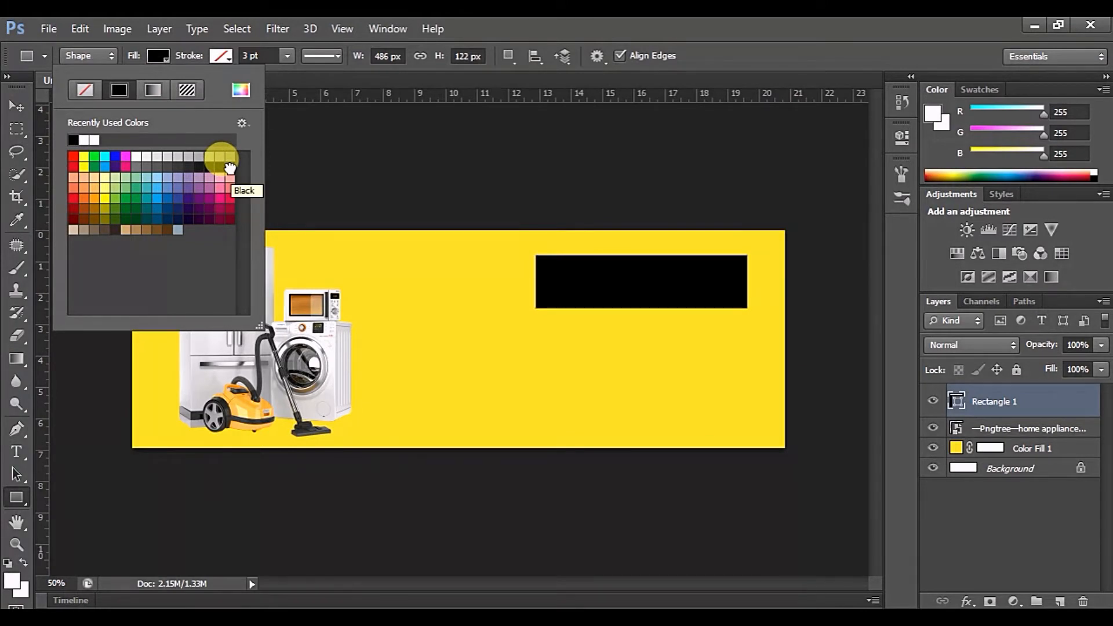
Stretch the black rectangle to about 104% width, extend its upper edge upward and shift it slightly left.
{"action": "left_click", "coordinate": [16, 107]}
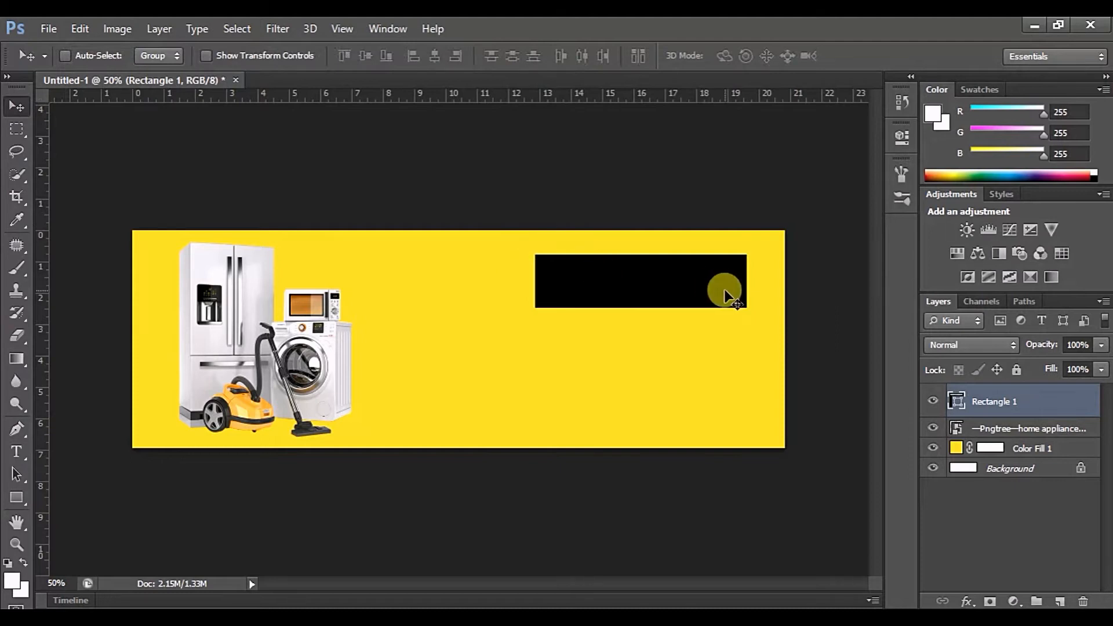
{"action": "key", "text": "ctrl+t"}
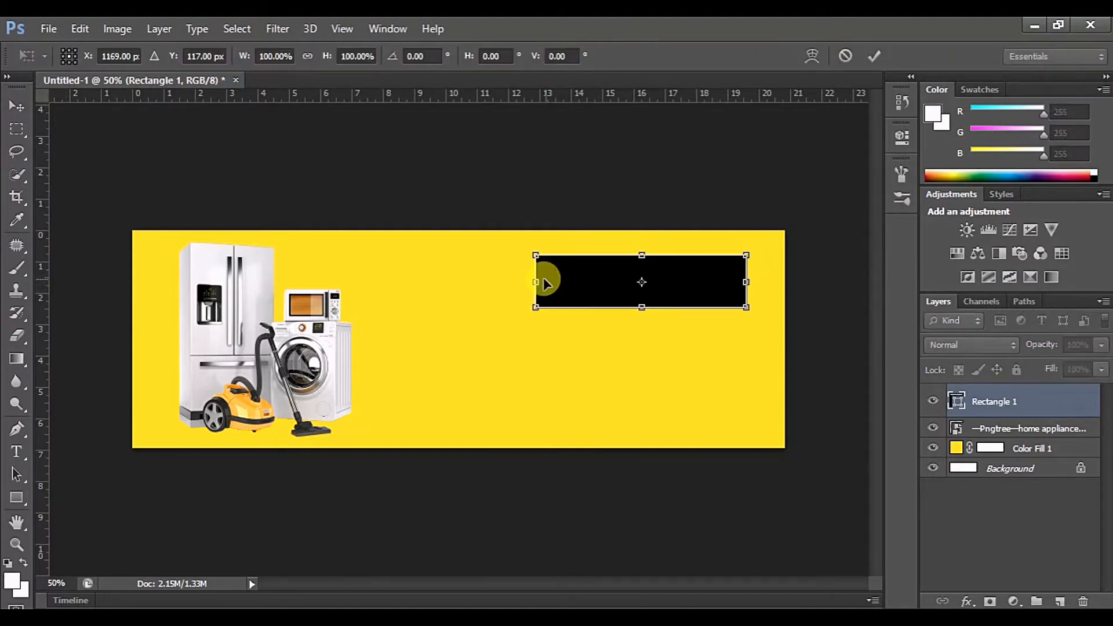
{"action": "left_click_drag", "start_coordinate": [544, 281], "coordinate": [532, 281]}
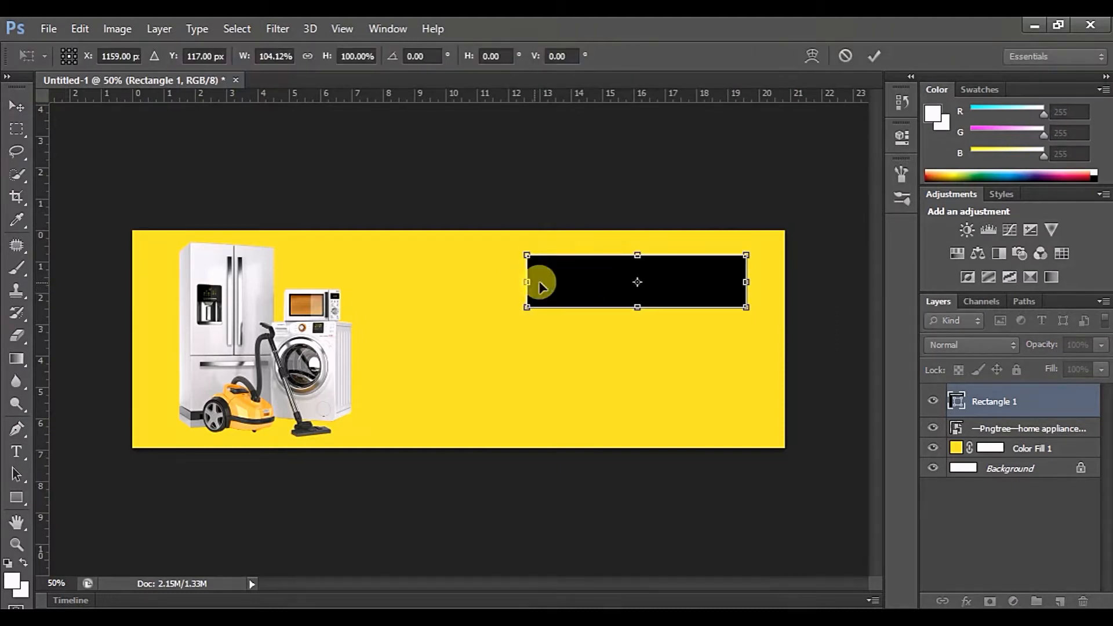
{"action": "left_click_drag", "start_coordinate": [637, 254], "coordinate": [639, 243]}
{"action": "key", "text": "Return"}
{"action": "key", "text": "v"}
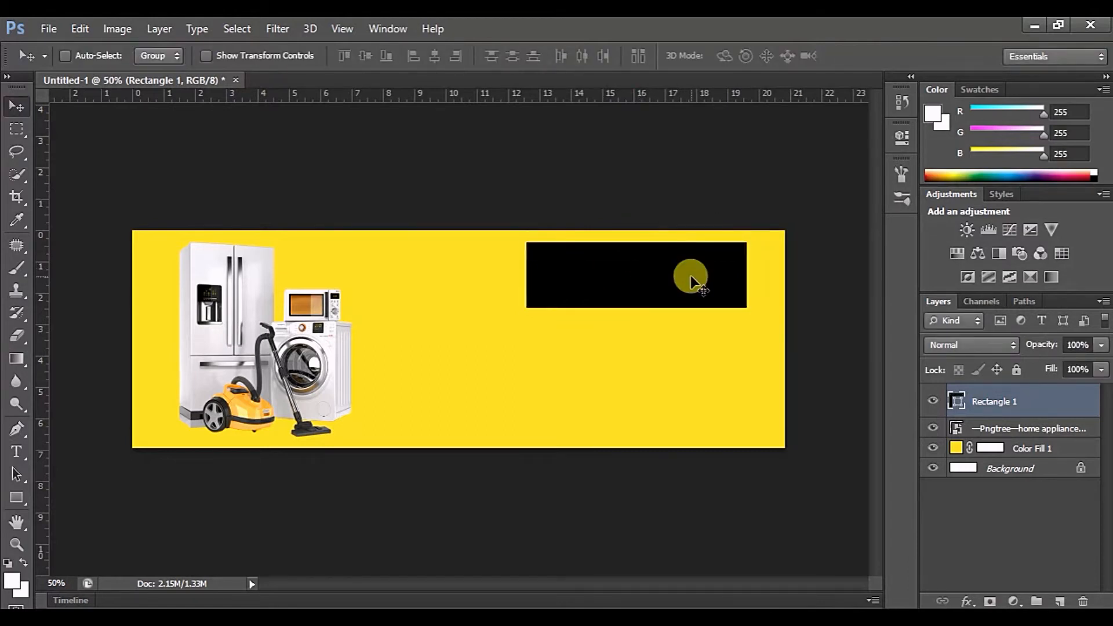
{"action": "left_click_drag", "start_coordinate": [691, 276], "coordinate": [683, 276]}
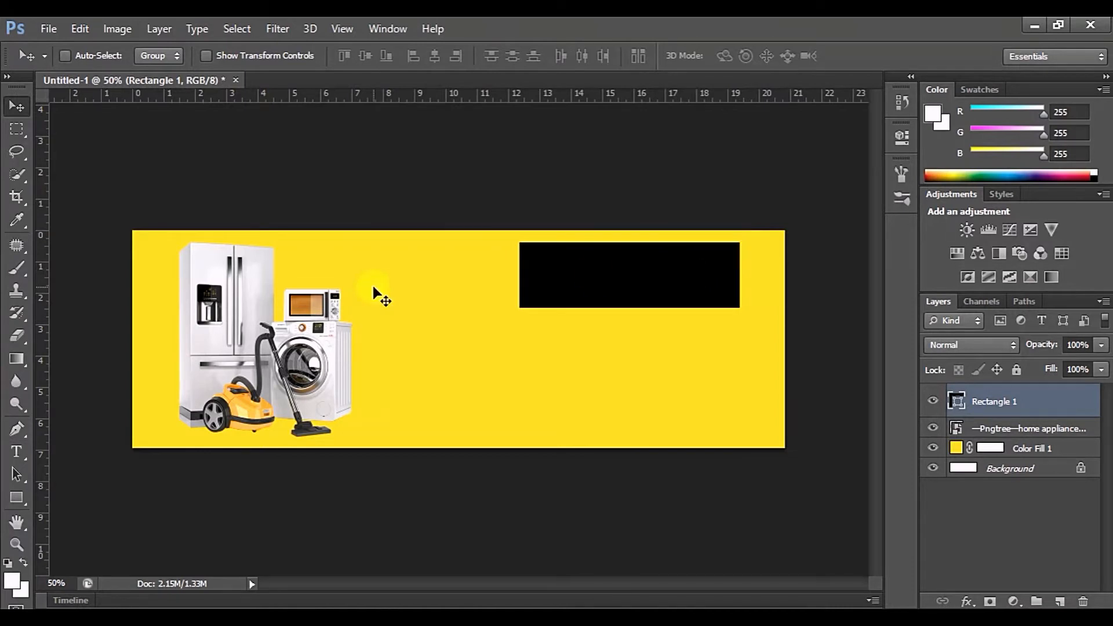
Add the text BLACK FRIDAY below the black rectangle in 12 pt Gadugi Bold.
{"action": "left_click", "coordinate": [16, 451]}
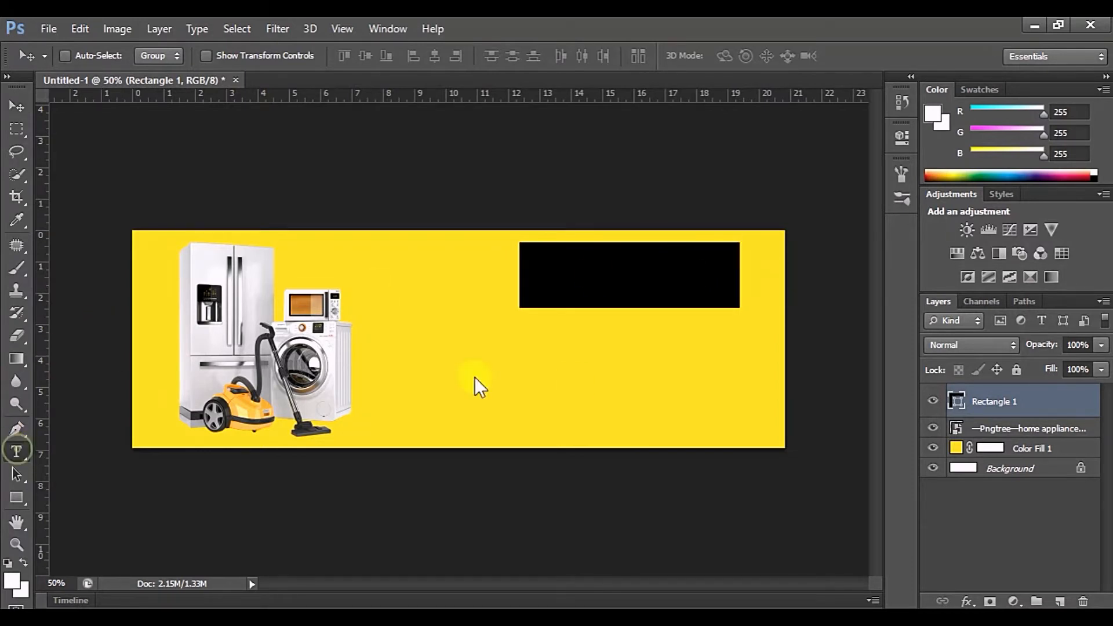
{"action": "left_click", "coordinate": [689, 353]}
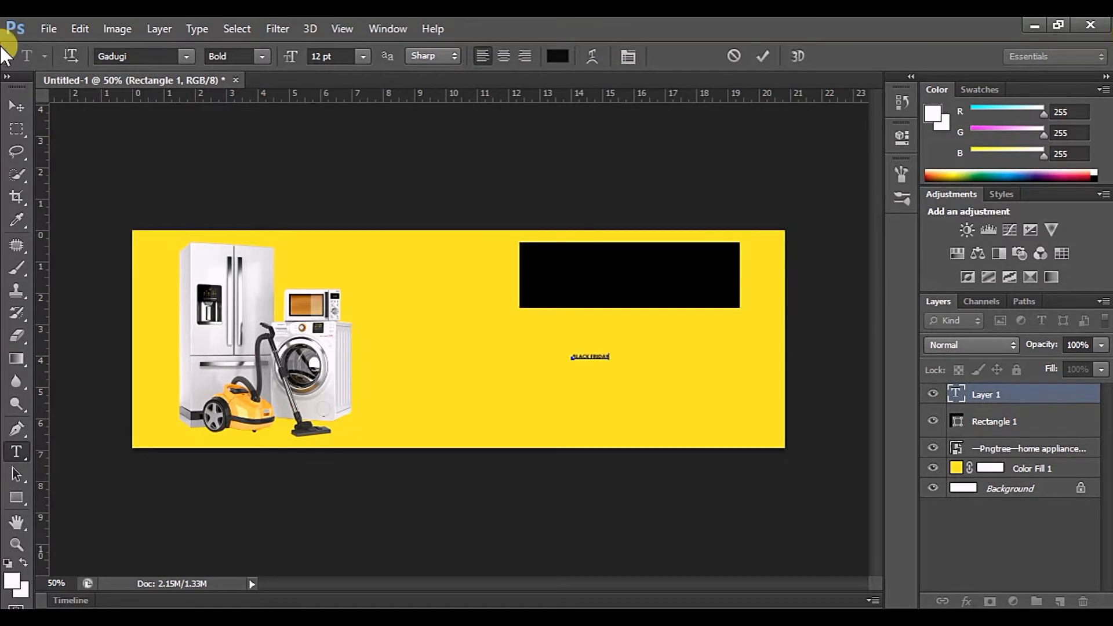
{"action": "left_click", "coordinate": [17, 106]}
Enlarge the BLACK FRIDAY text to the black rectangle's width, about 607% wide by 1094% high, directly beneath it.
{"action": "key", "text": "ctrl+t"}
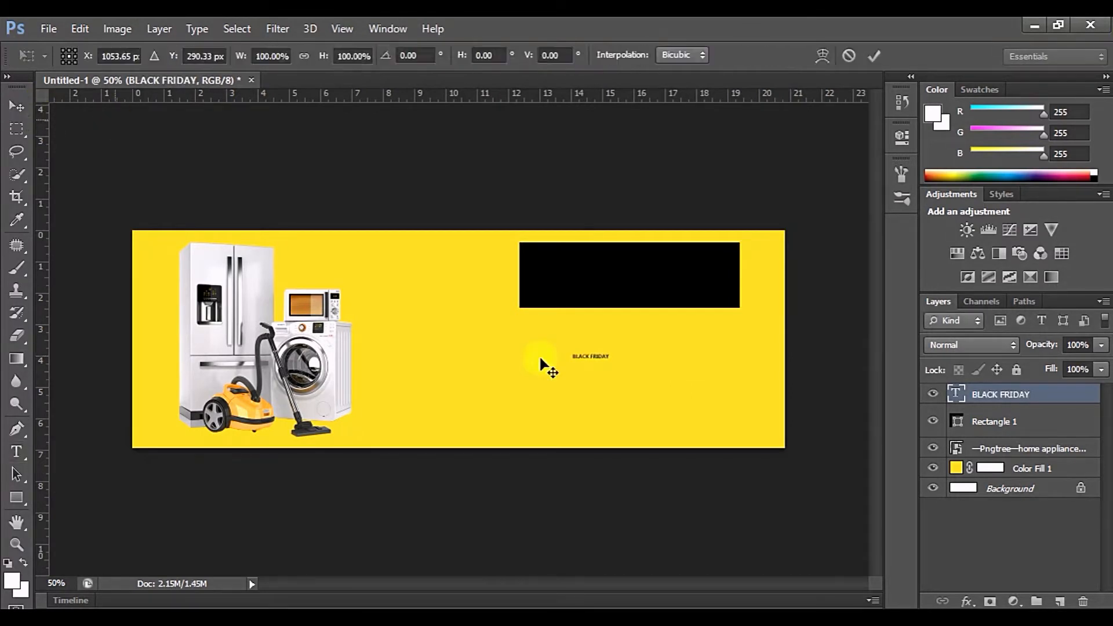
{"action": "left_click_drag", "start_coordinate": [652, 324], "coordinate": [757, 302]}
{"action": "left_click_drag", "start_coordinate": [719, 338], "coordinate": [744, 342]}
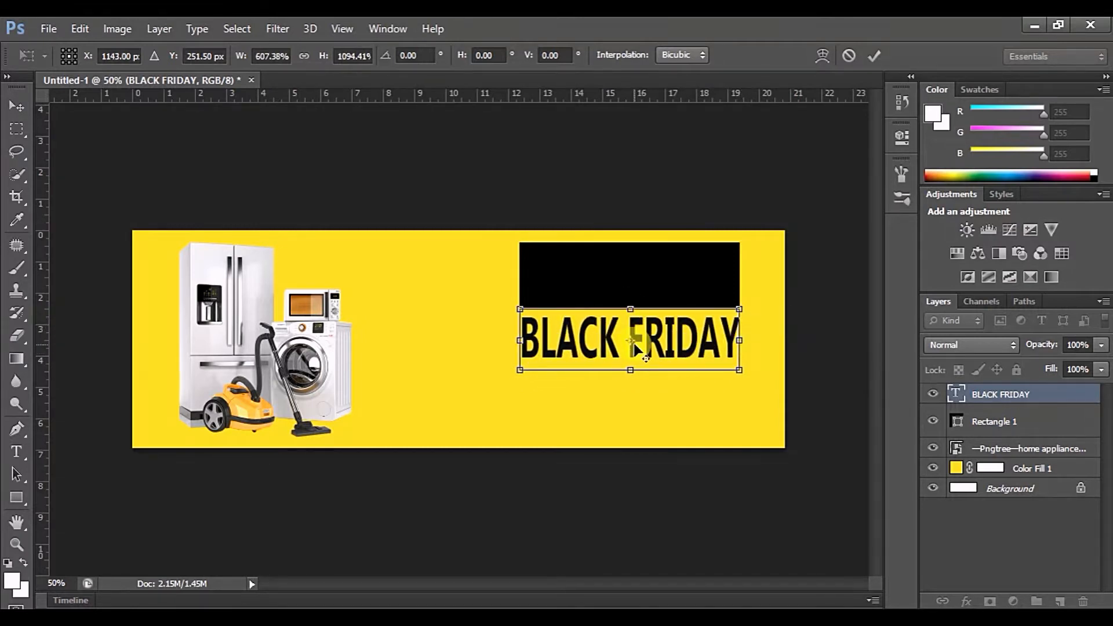
{"action": "key", "text": "Return"}
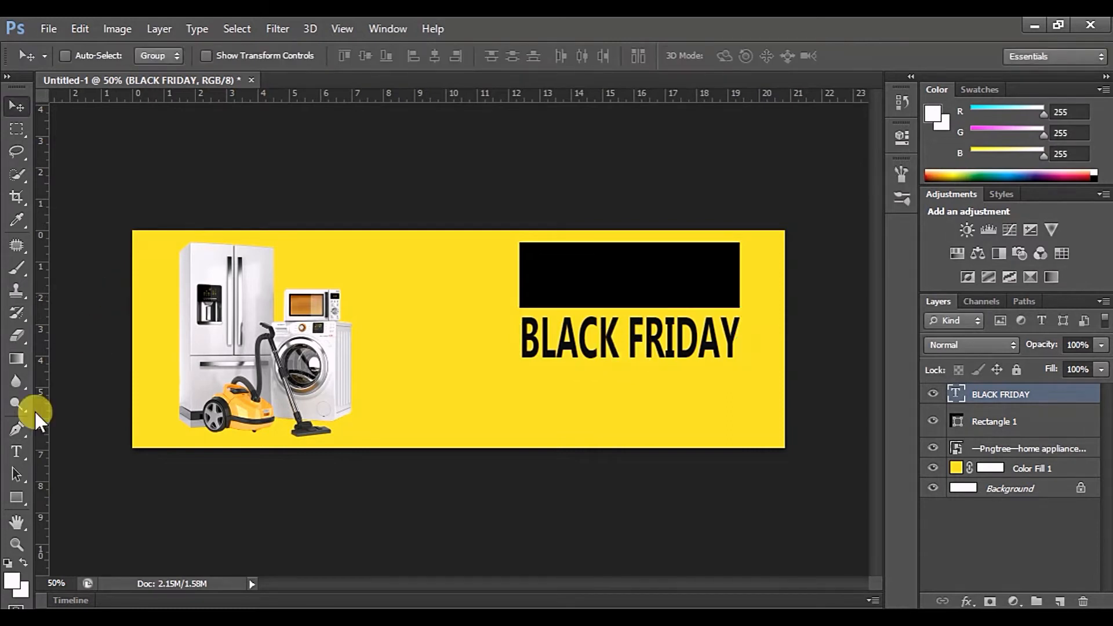
Change the font of the BLACK FRIDAY text to Gill Sans Ultra Bold Condensed.
{"action": "left_click", "coordinate": [17, 452]}
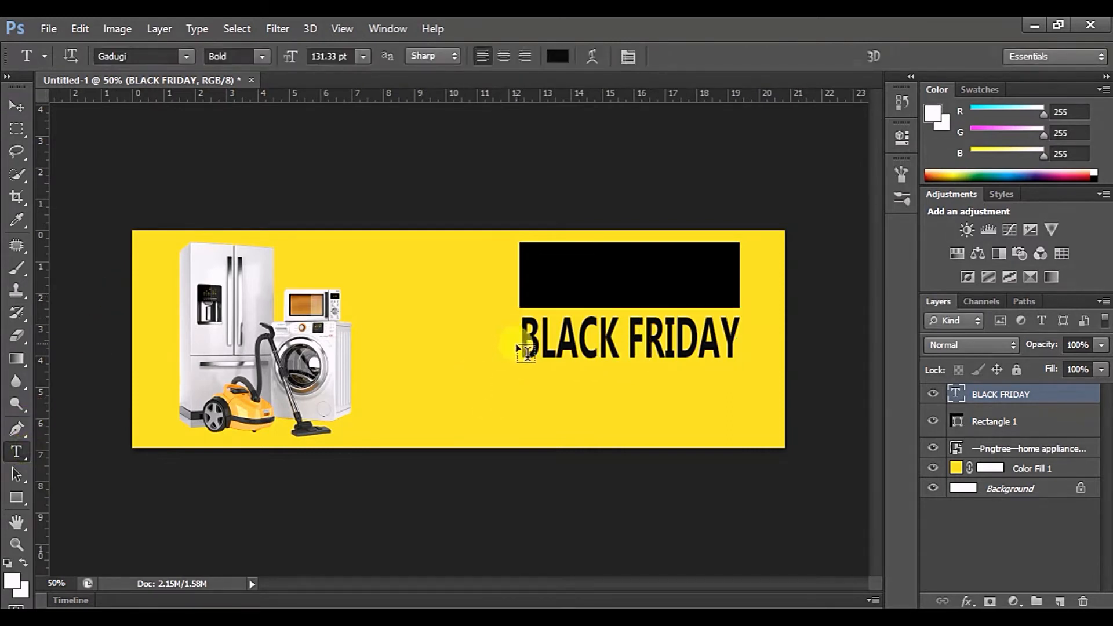
{"action": "left_click_drag", "start_coordinate": [521, 342], "coordinate": [809, 327]}
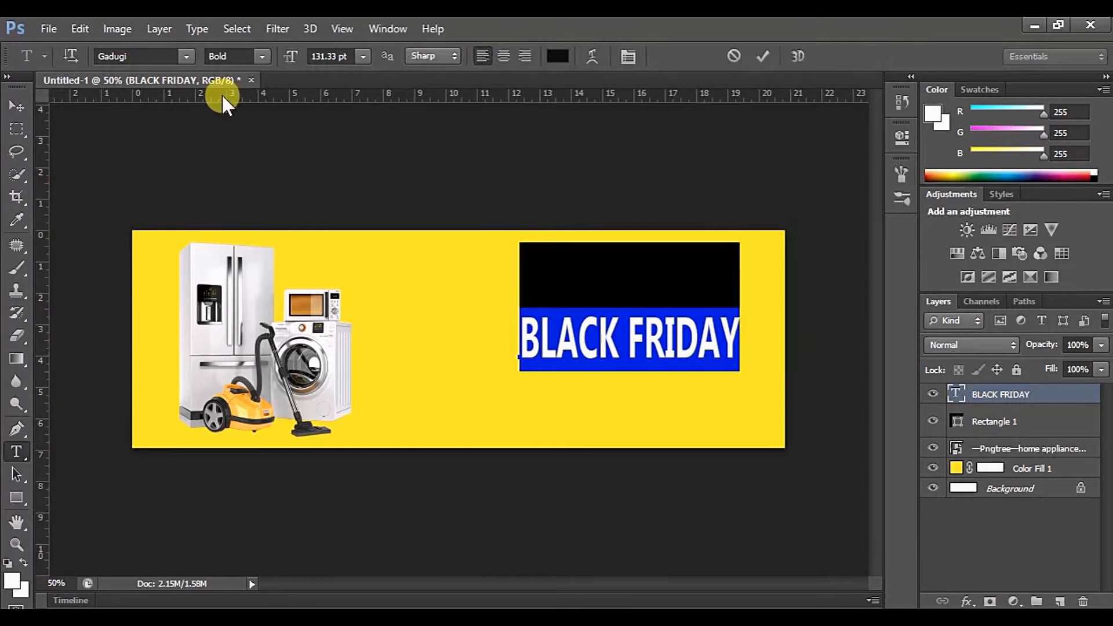
{"action": "left_click", "coordinate": [187, 57]}
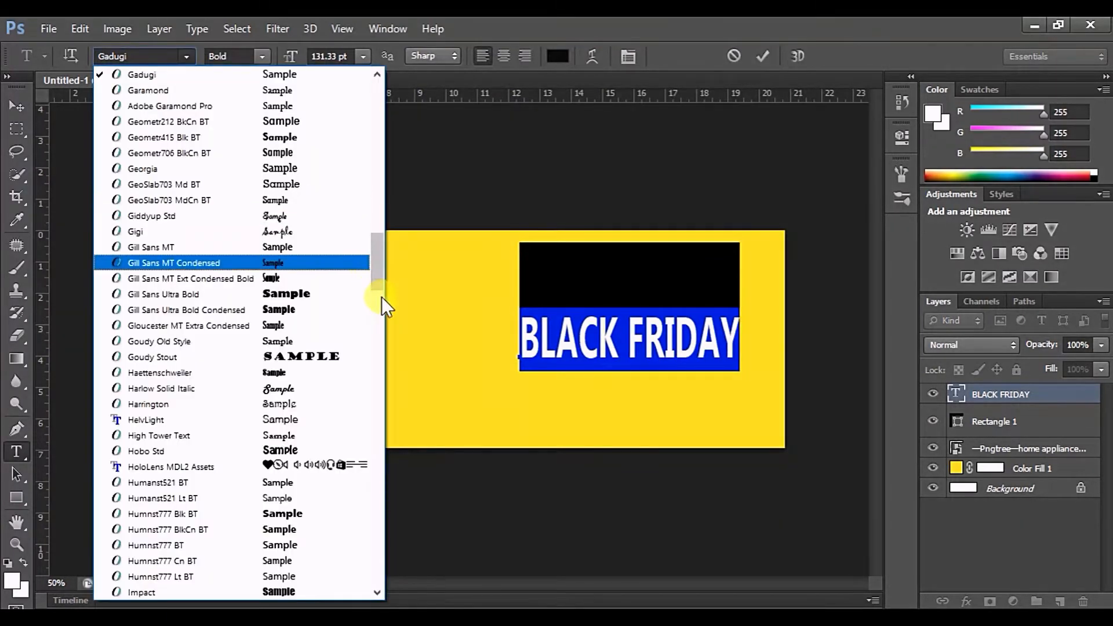
{"action": "left_click", "coordinate": [335, 297]}
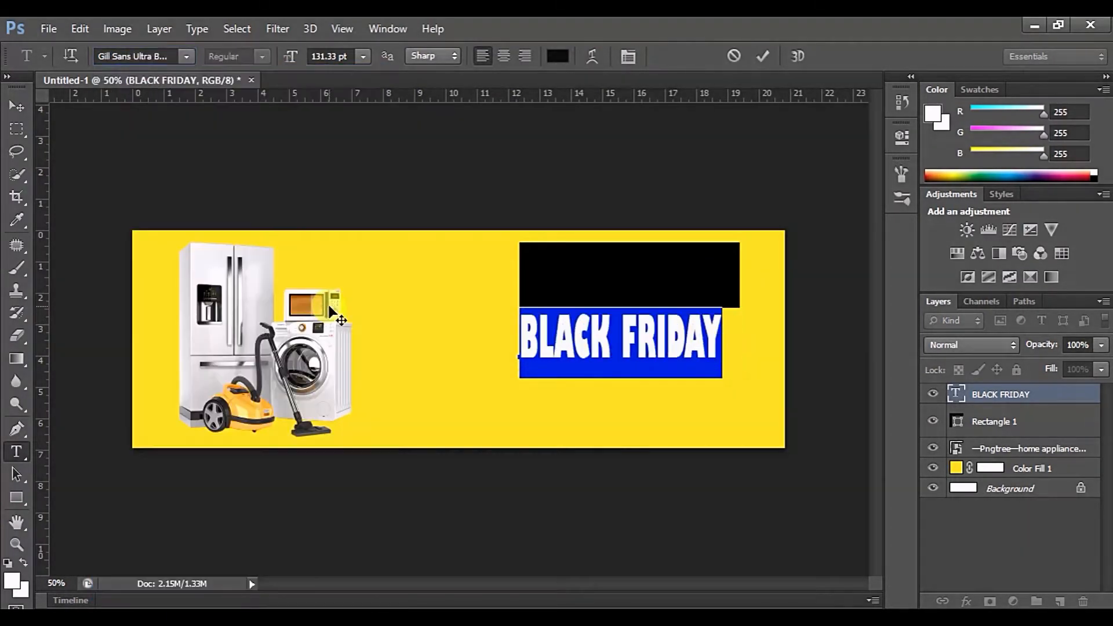
{"action": "left_click", "coordinate": [16, 106]}
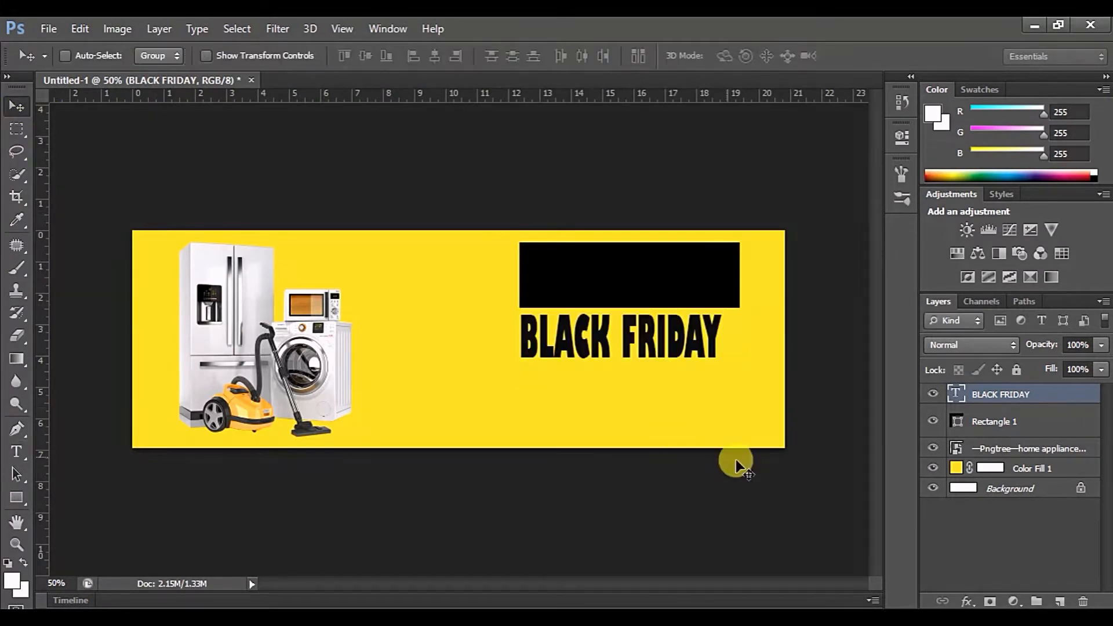
Stretch the BLACK FRIDAY text to about 108.75% width to match the rectangle, and move it onto the black rectangle.
{"action": "key", "text": "ctrl+t"}
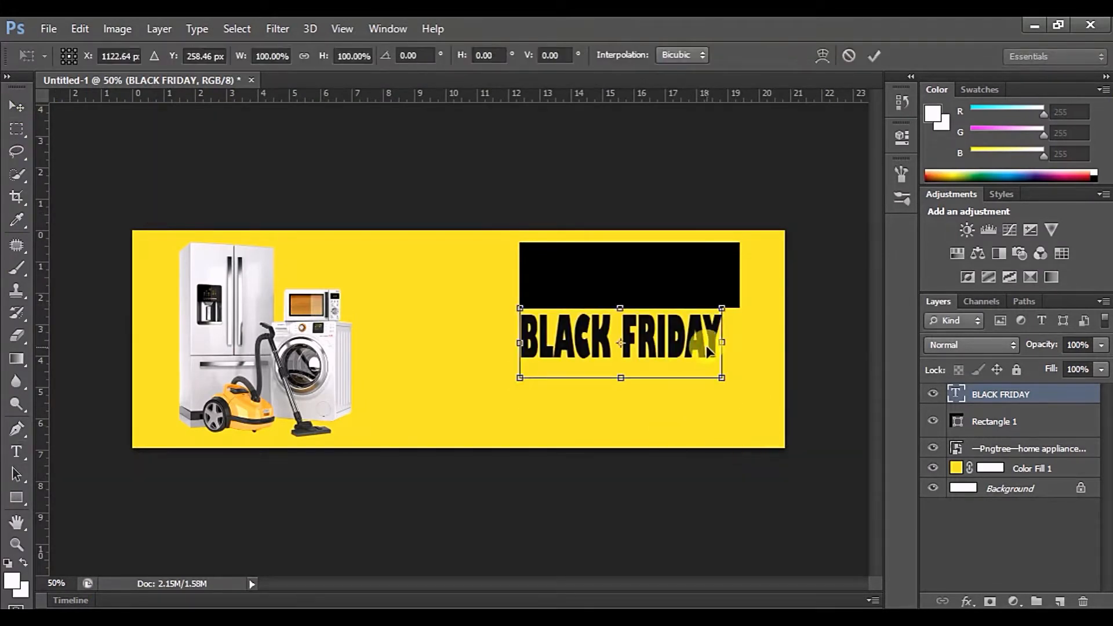
{"action": "left_click_drag", "start_coordinate": [724, 343], "coordinate": [739, 344]}
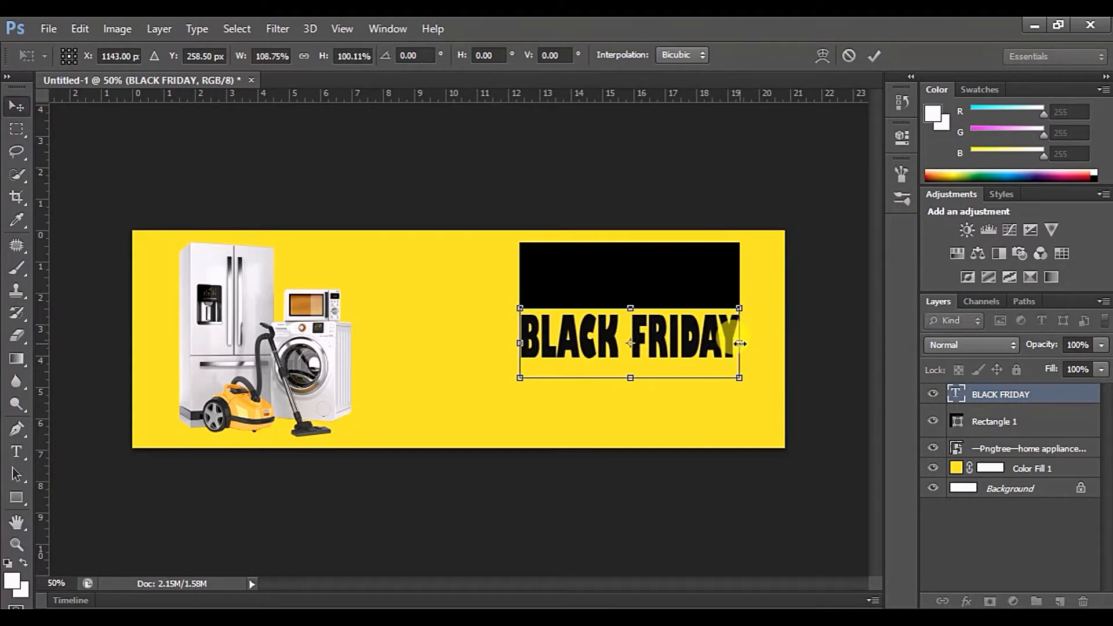
{"action": "key", "text": "Return"}
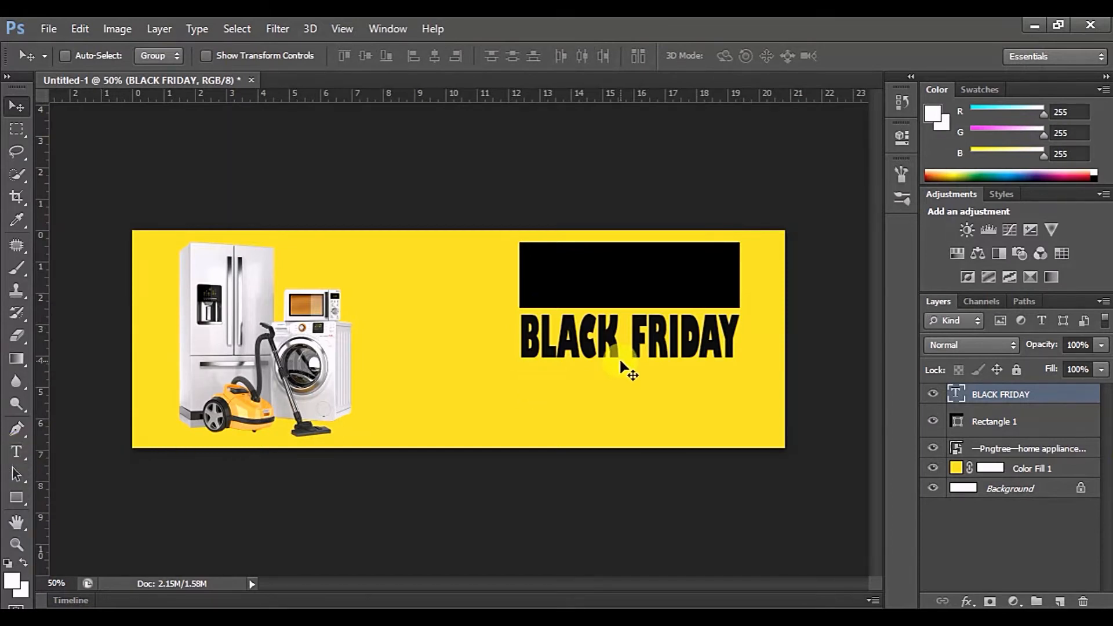
{"action": "left_click_drag", "start_coordinate": [636, 346], "coordinate": [638, 282]}
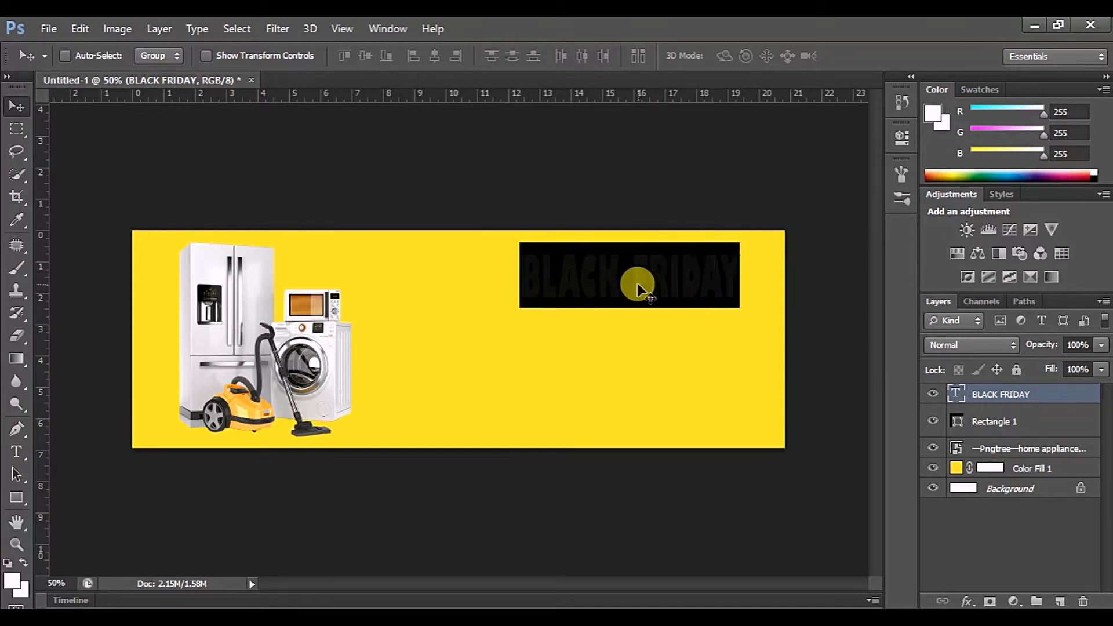
Add a white outside Stroke layer effect to the BLACK FRIDAY text.
{"action": "right_click", "coordinate": [999, 394]}
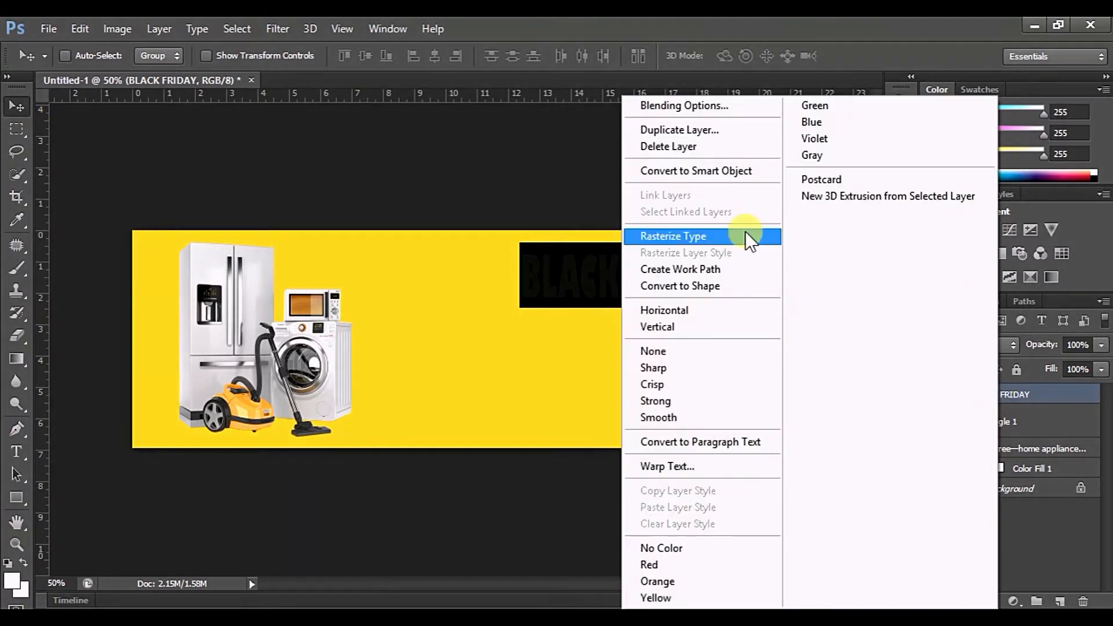
{"action": "left_click", "coordinate": [687, 107]}
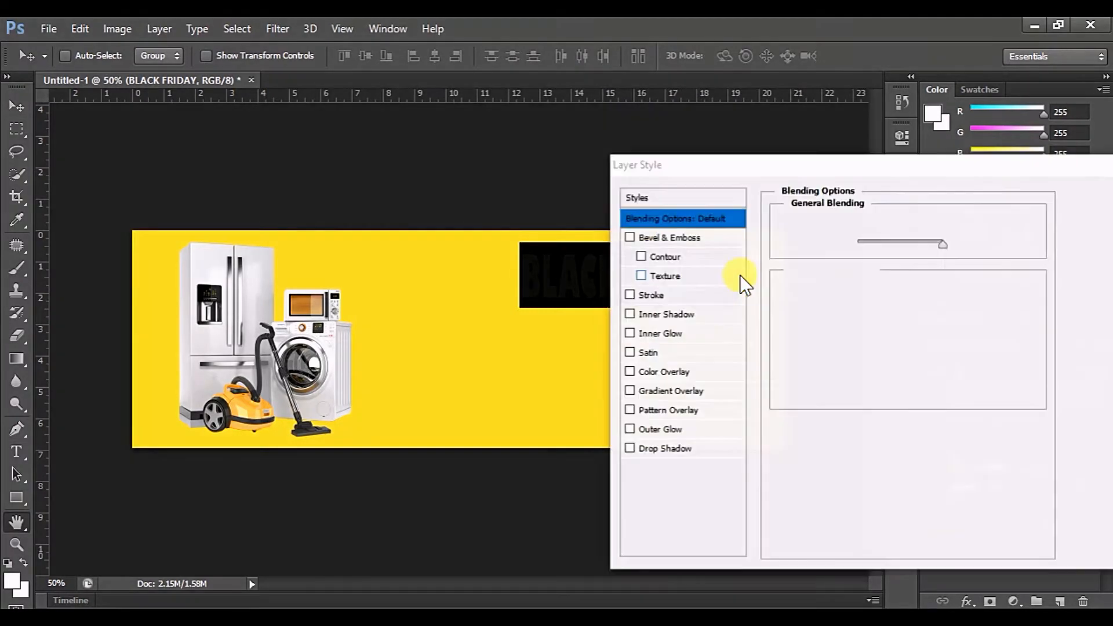
{"action": "left_click_drag", "start_coordinate": [679, 174], "coordinate": [889, 176]}
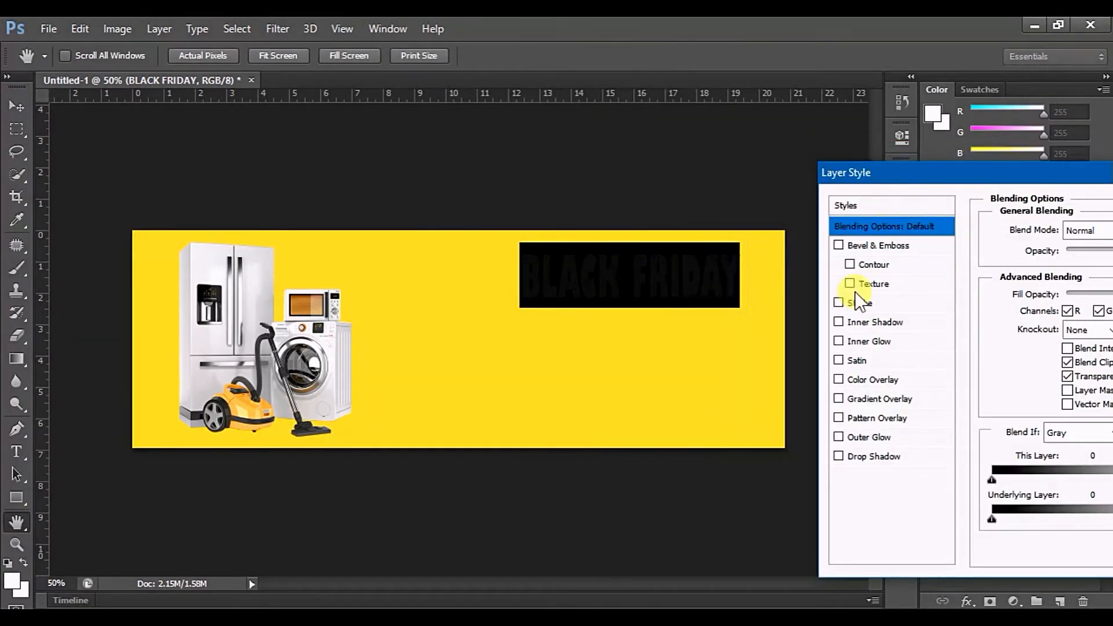
{"action": "left_click", "coordinate": [839, 302]}
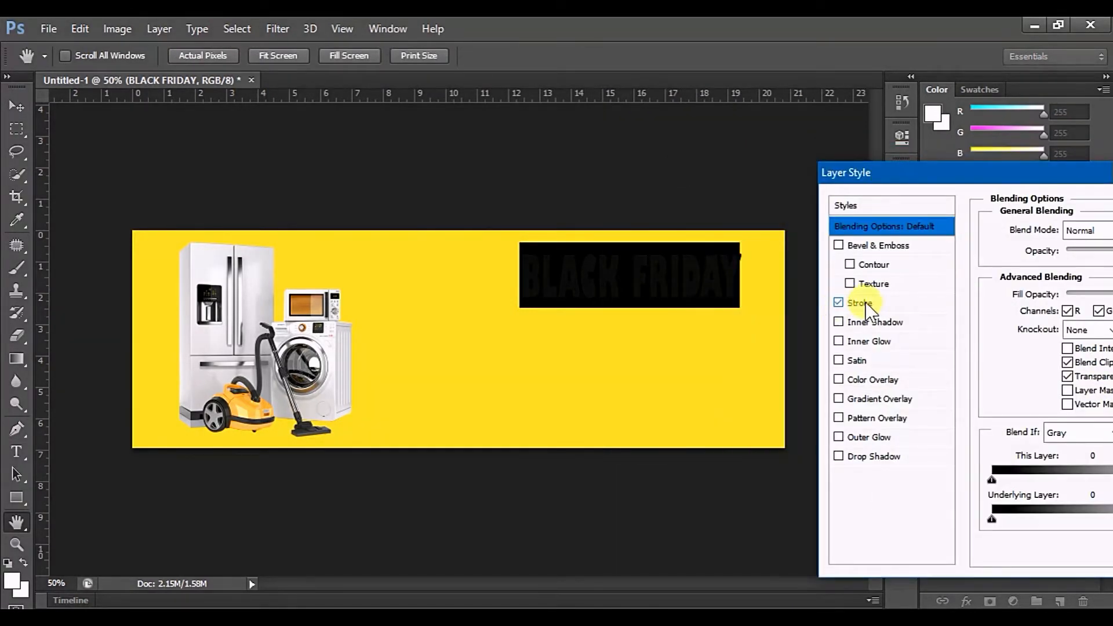
{"action": "left_click_drag", "start_coordinate": [897, 172], "coordinate": [829, 177]}
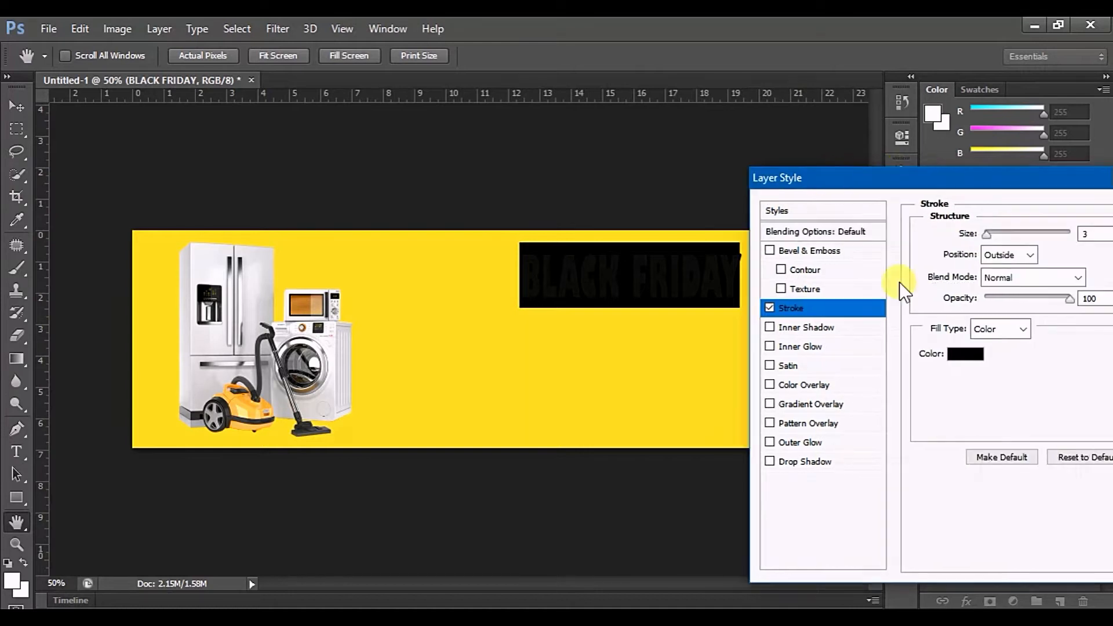
{"action": "left_click", "coordinate": [964, 355]}
{"action": "left_click", "coordinate": [538, 244]}
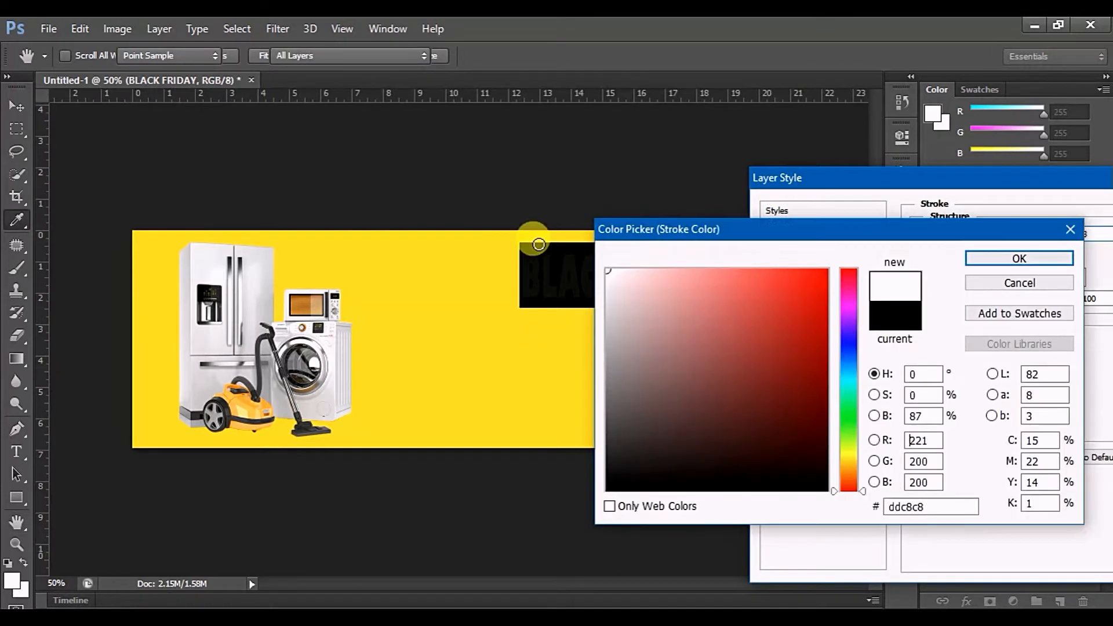
{"action": "left_click", "coordinate": [1015, 260]}
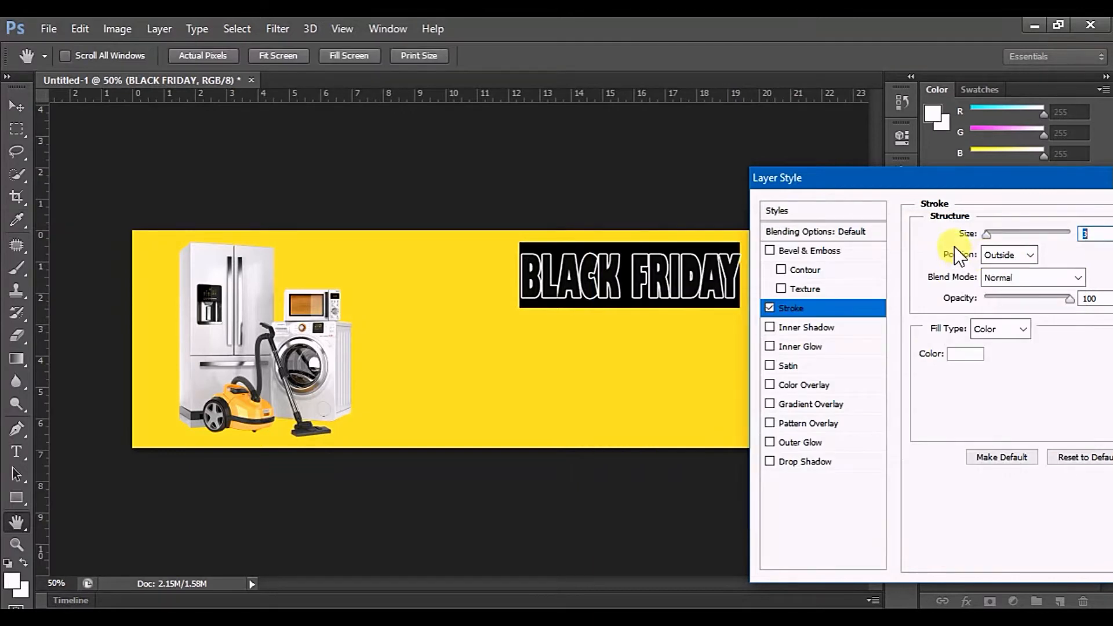
Set the BLACK FRIDAY text's stroke size to 7 px and apply the layer style.
{"action": "left_click_drag", "start_coordinate": [988, 234], "coordinate": [990, 234]}
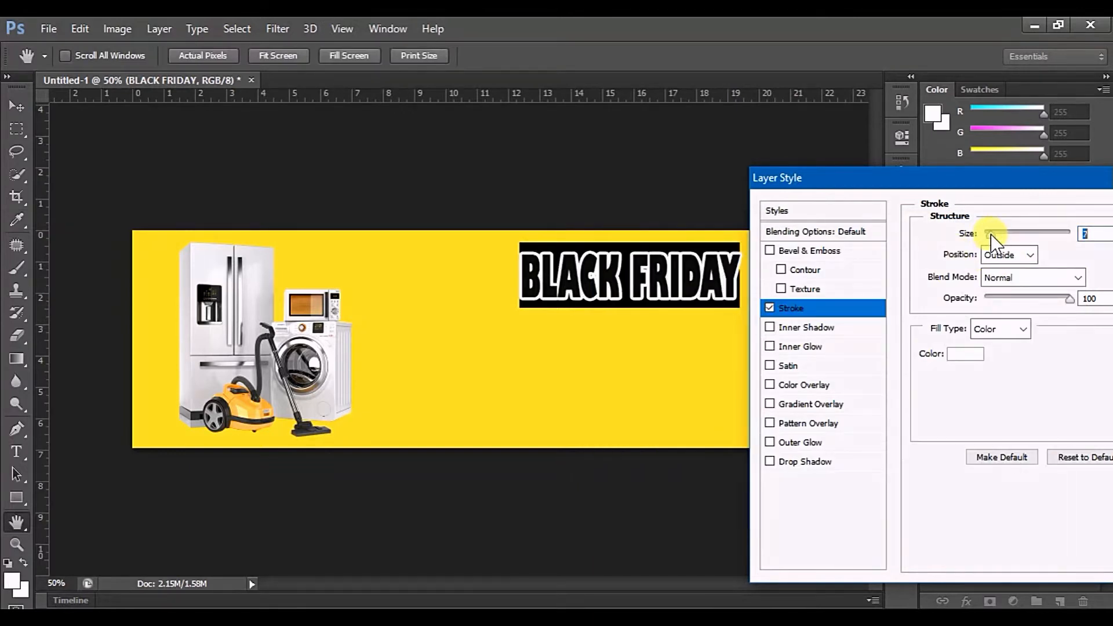
{"action": "left_click_drag", "start_coordinate": [989, 177], "coordinate": [933, 185]}
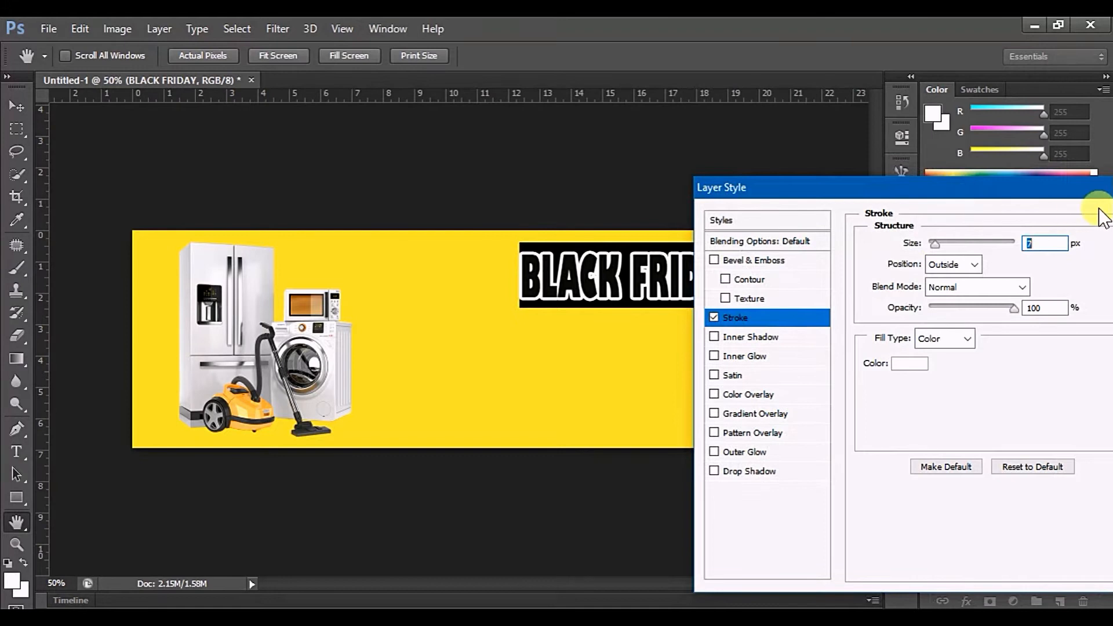
{"action": "left_click_drag", "start_coordinate": [1084, 190], "coordinate": [991, 200]}
{"action": "left_click", "coordinate": [1095, 226]}
{"action": "key", "text": "v"}
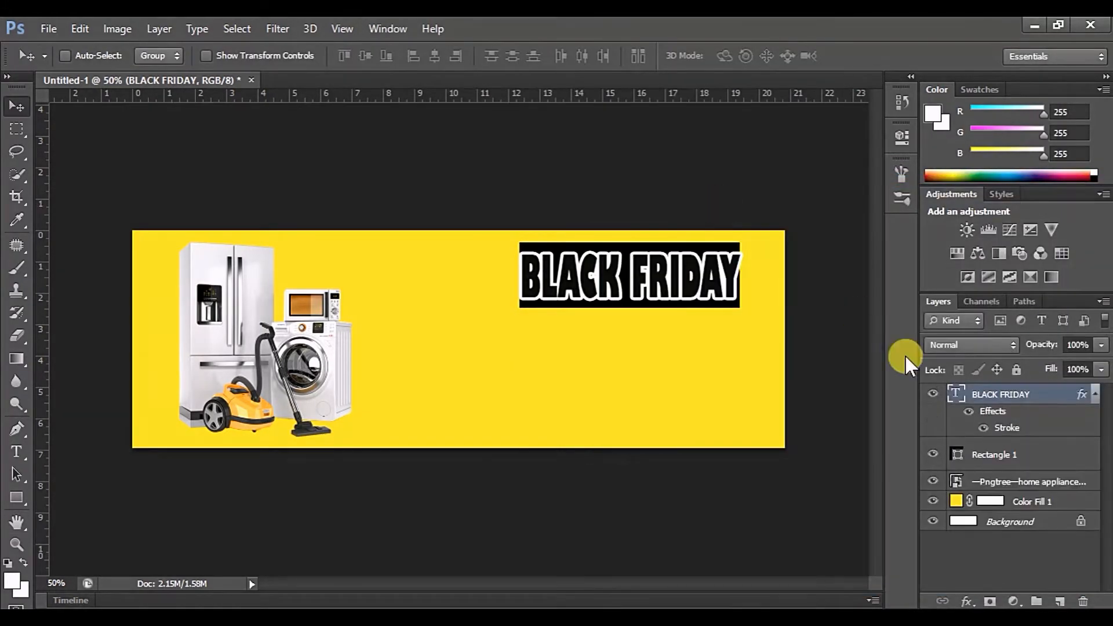
Widen the black rectangle to about 107% by extending its left edge, and centre the BLACK FRIDAY text on it.
{"action": "left_click", "coordinate": [985, 455]}
{"action": "key", "text": "ctrl+t"}
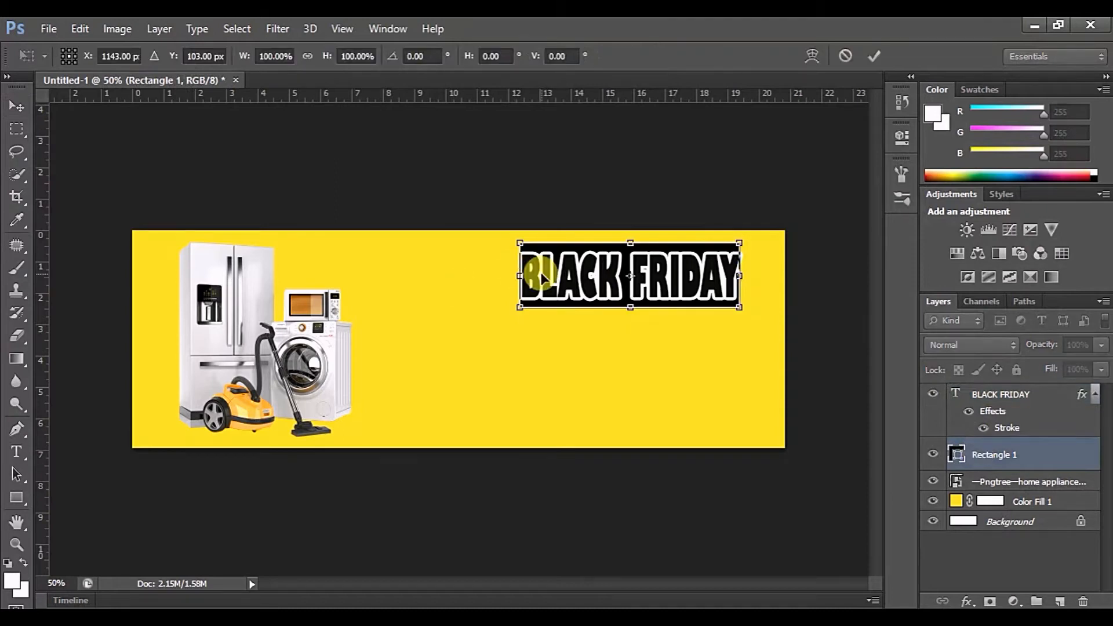
{"action": "left_click_drag", "start_coordinate": [513, 276], "coordinate": [498, 276]}
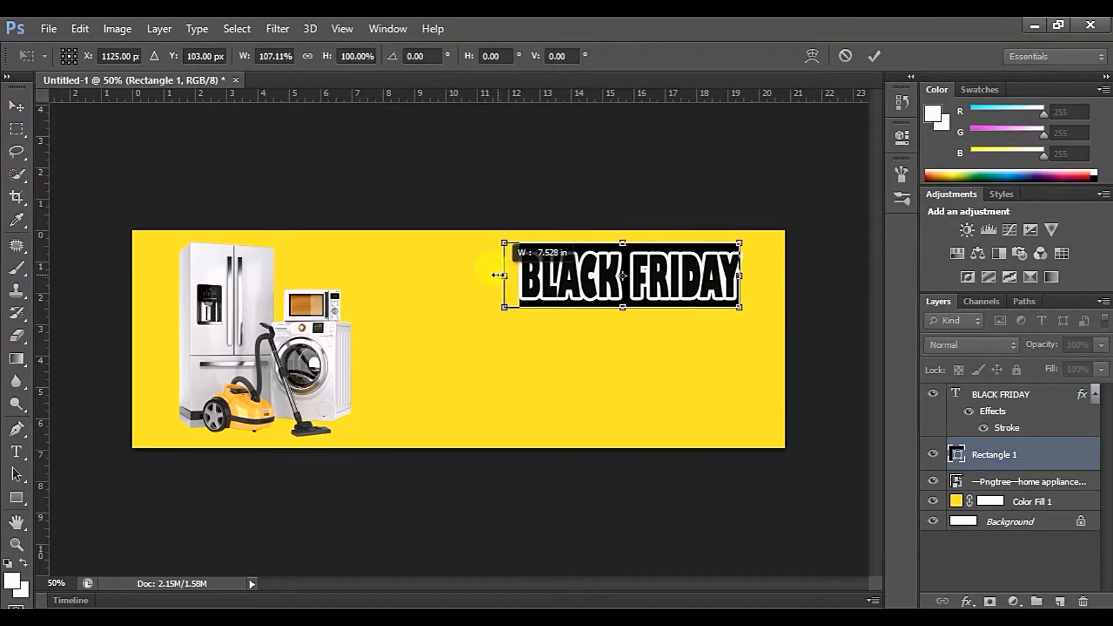
{"action": "key", "text": "Return"}
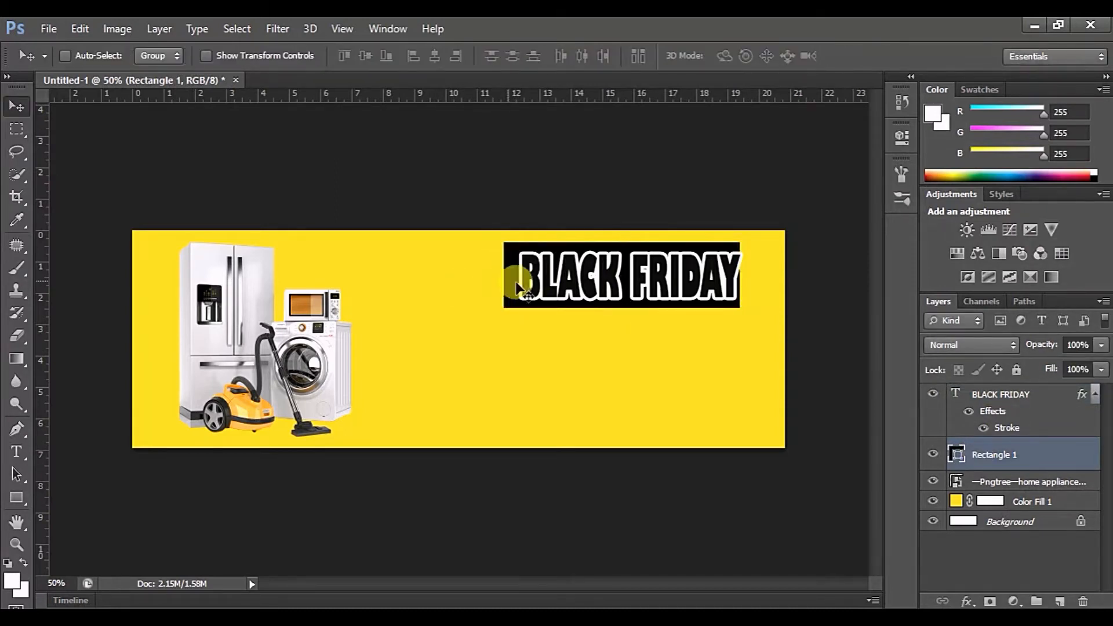
{"action": "left_click", "coordinate": [945, 395]}
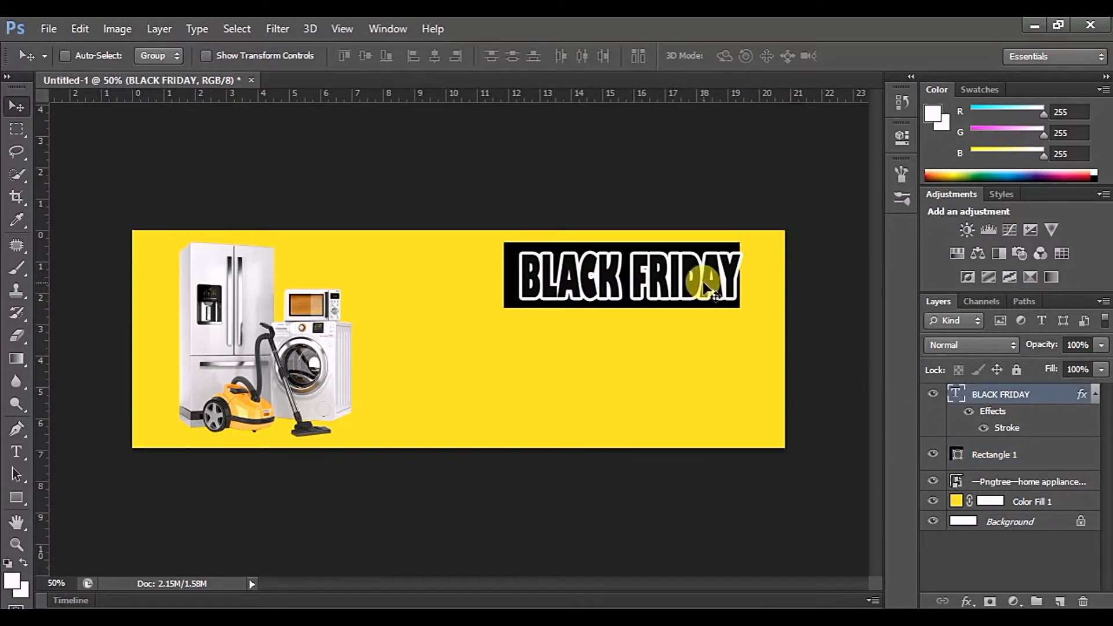
{"action": "left_click_drag", "start_coordinate": [703, 281], "coordinate": [699, 283]}
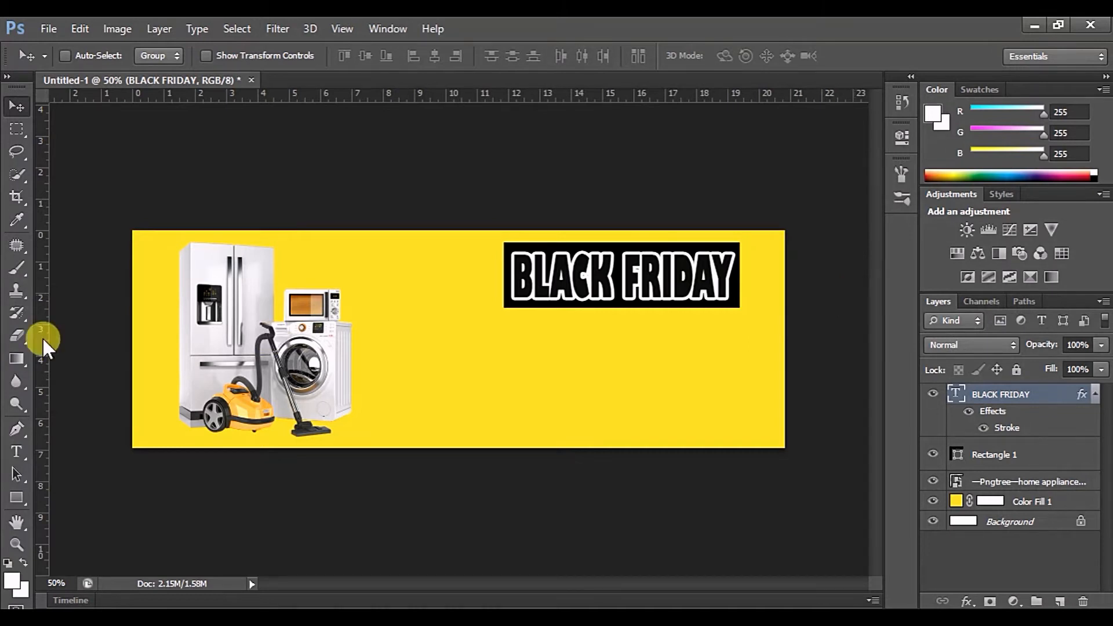
Add the text FLASH SALE below the black rectangle in 12 pt Gill Sans Ultra Bold Condensed.
{"action": "left_click", "coordinate": [23, 460]}
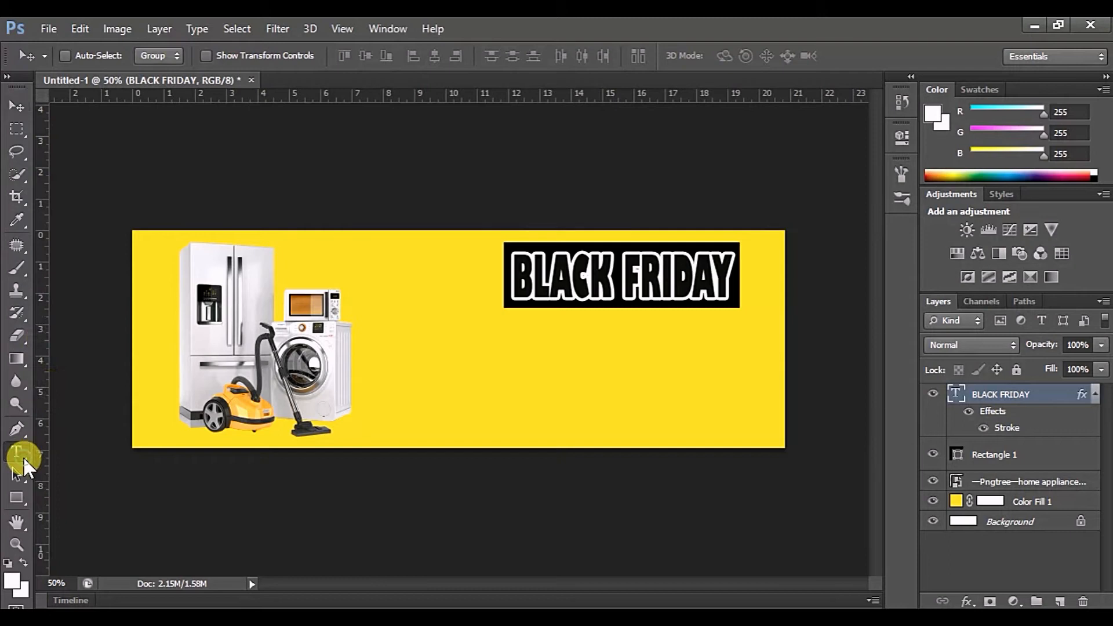
{"action": "left_click", "coordinate": [605, 341]}
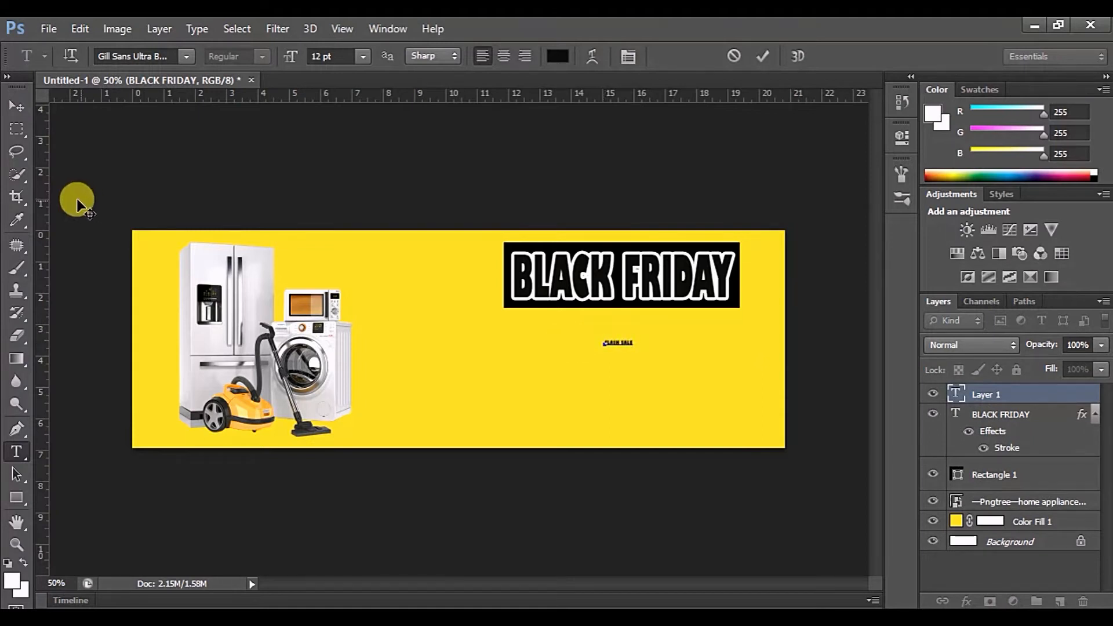
{"action": "left_click", "coordinate": [12, 105]}
Enlarge the FLASH SALE text to the black rectangle's width, about 858% wide, directly beneath it, and stretch it downward.
{"action": "key", "text": "ctrl+t"}
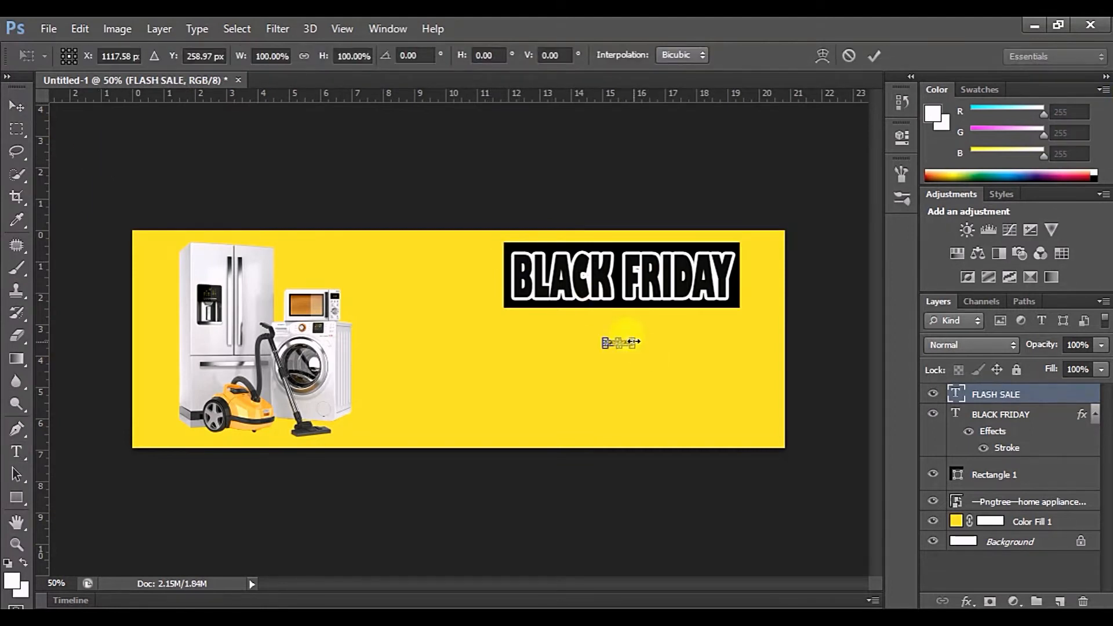
{"action": "left_click_drag", "start_coordinate": [640, 336], "coordinate": [790, 275]}
{"action": "left_click_drag", "start_coordinate": [769, 313], "coordinate": [659, 346]}
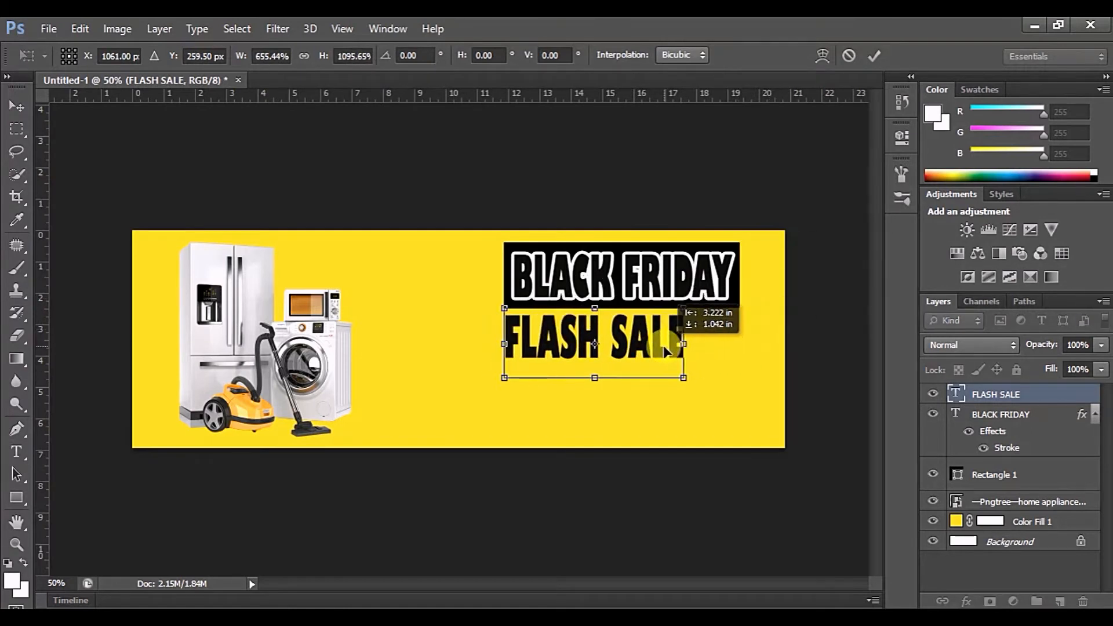
{"action": "left_click_drag", "start_coordinate": [683, 343], "coordinate": [754, 342]}
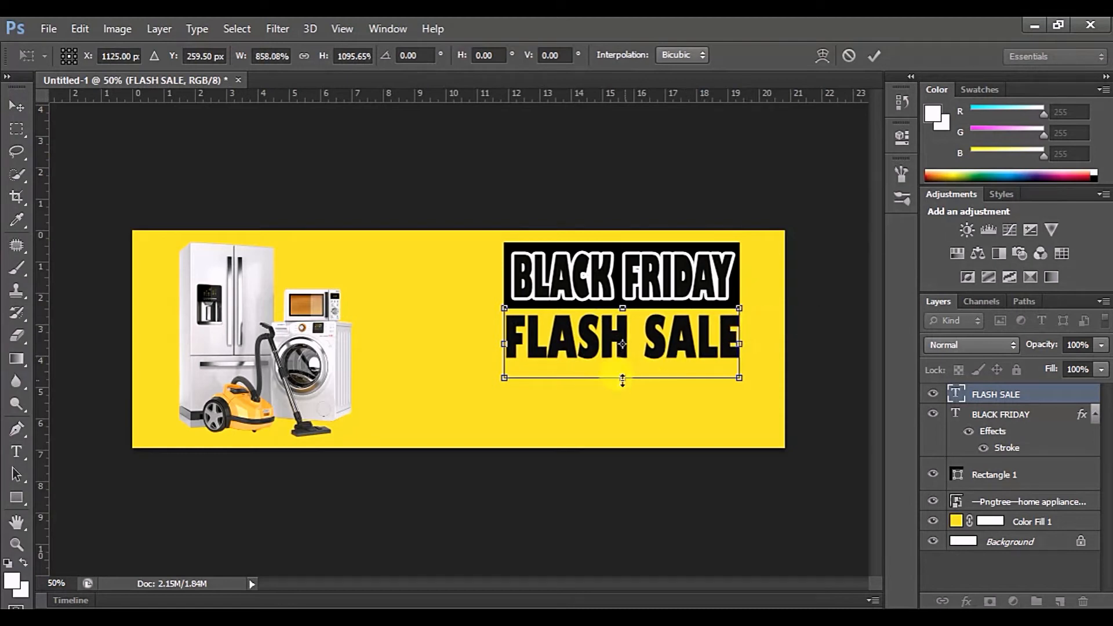
{"action": "left_click_drag", "start_coordinate": [623, 381], "coordinate": [627, 416]}
{"action": "key", "text": "Return"}
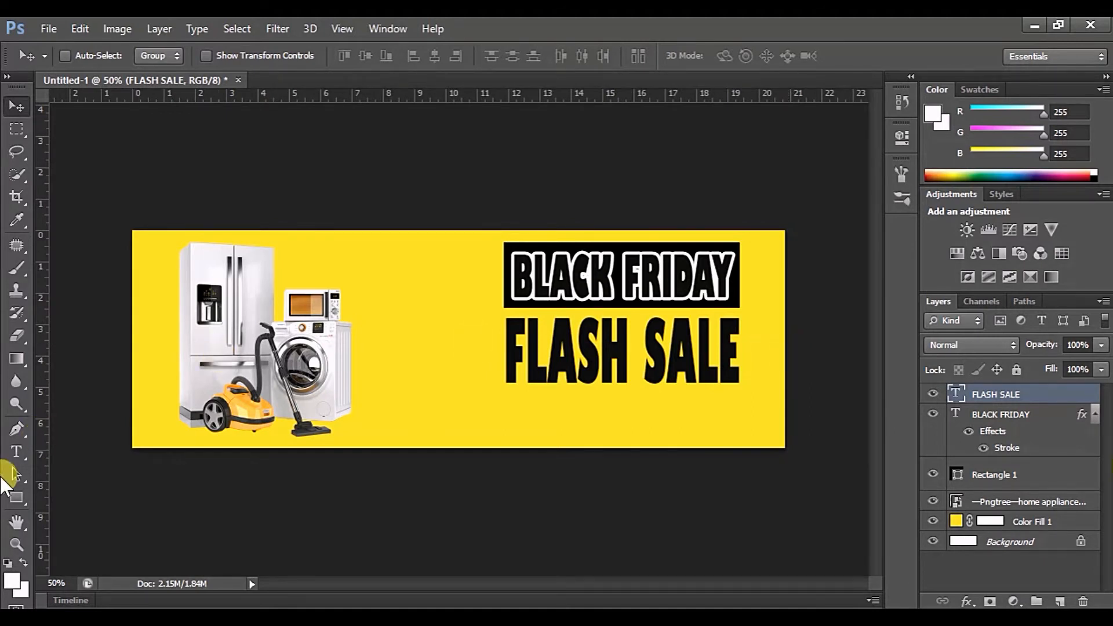
Change the colour of the BLACK FRIDAY text to pure black, 000000.
{"action": "left_click", "coordinate": [17, 451]}
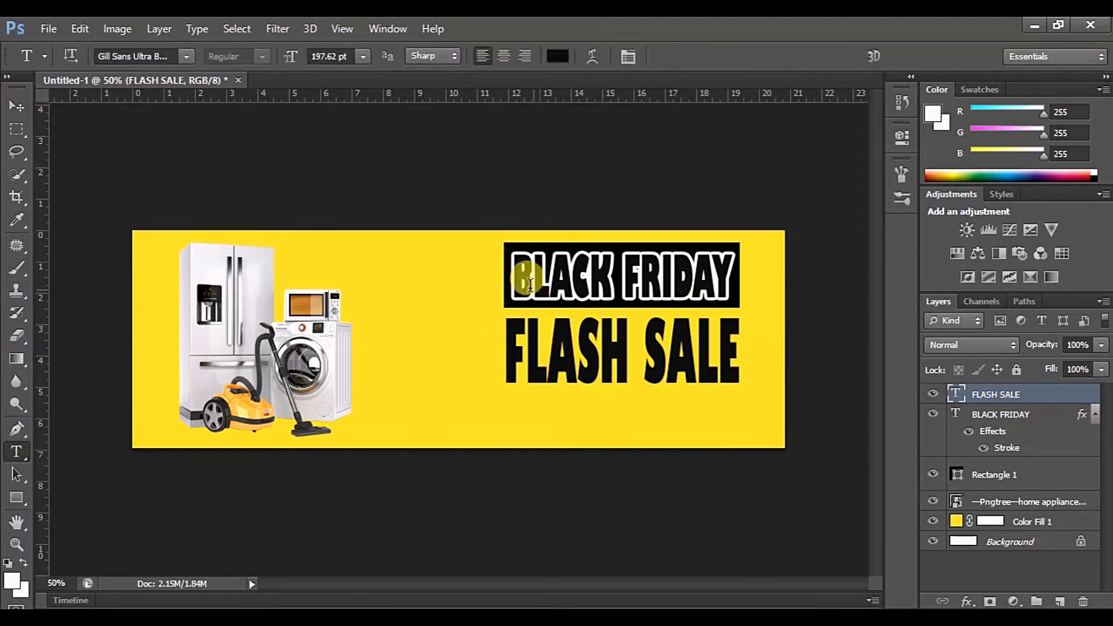
{"action": "left_click", "coordinate": [517, 282]}
{"action": "left_click_drag", "start_coordinate": [664, 293], "coordinate": [740, 305]}
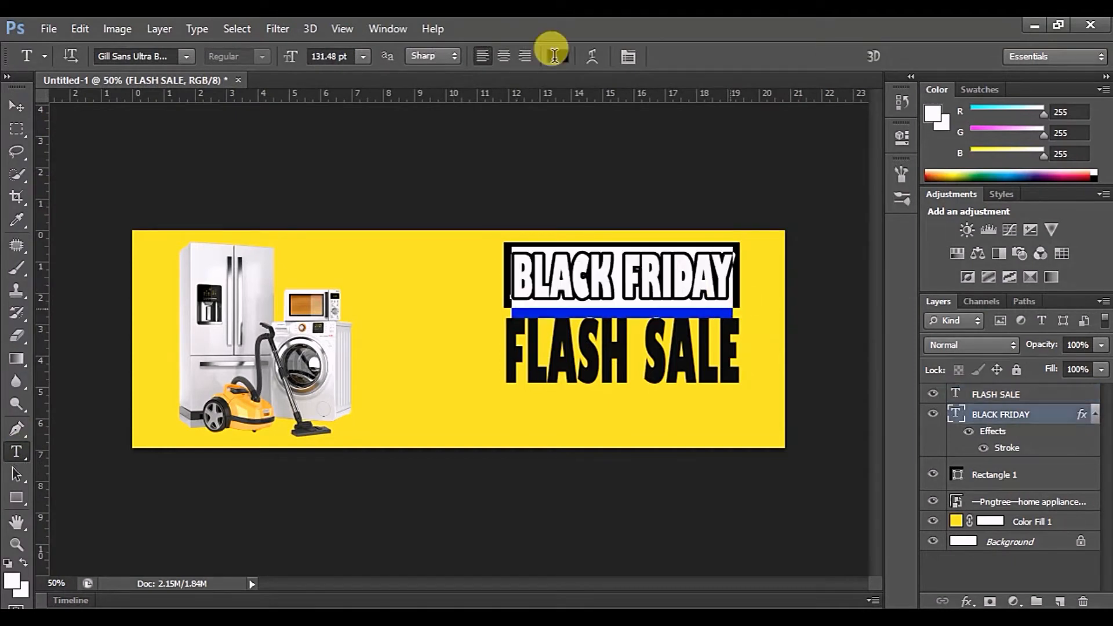
{"action": "left_click", "coordinate": [558, 59]}
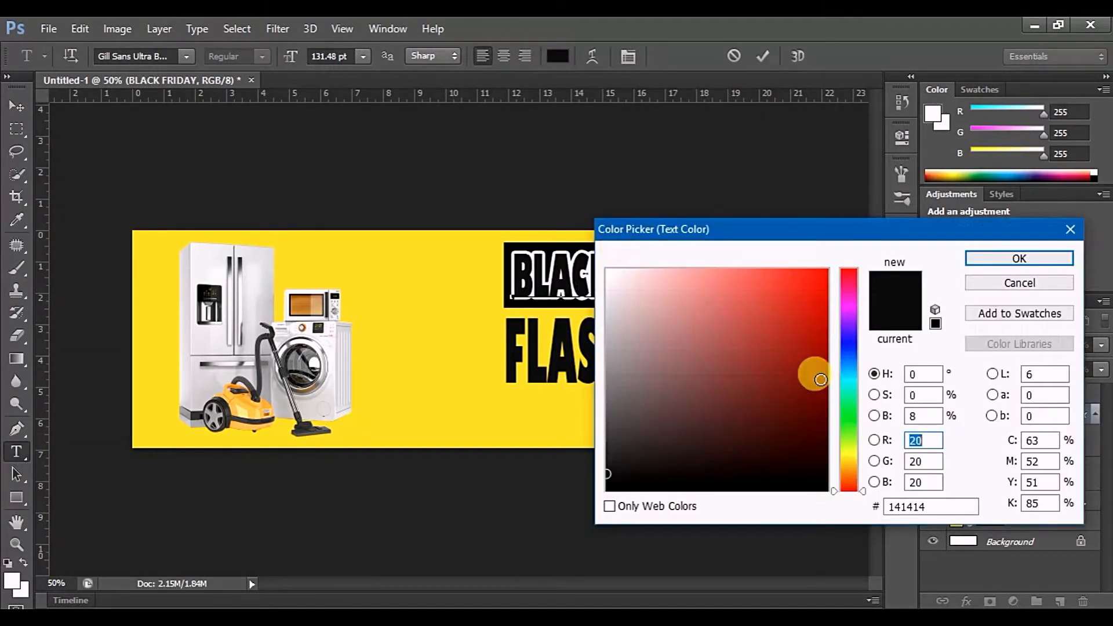
{"action": "left_click_drag", "start_coordinate": [639, 476], "coordinate": [606, 491]}
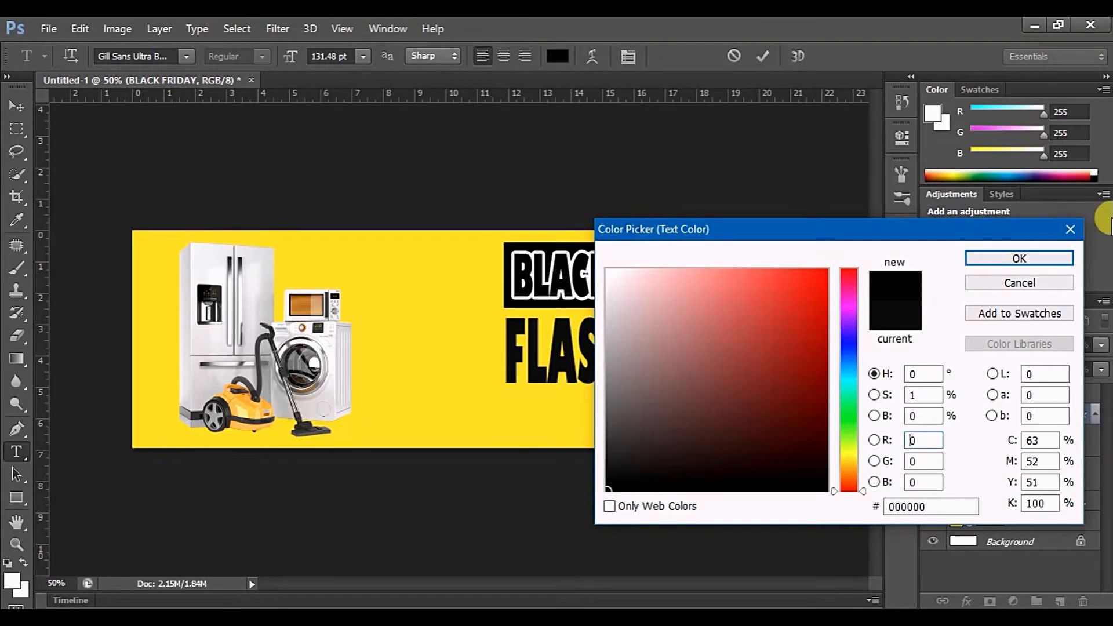
{"action": "left_click", "coordinate": [1009, 262]}
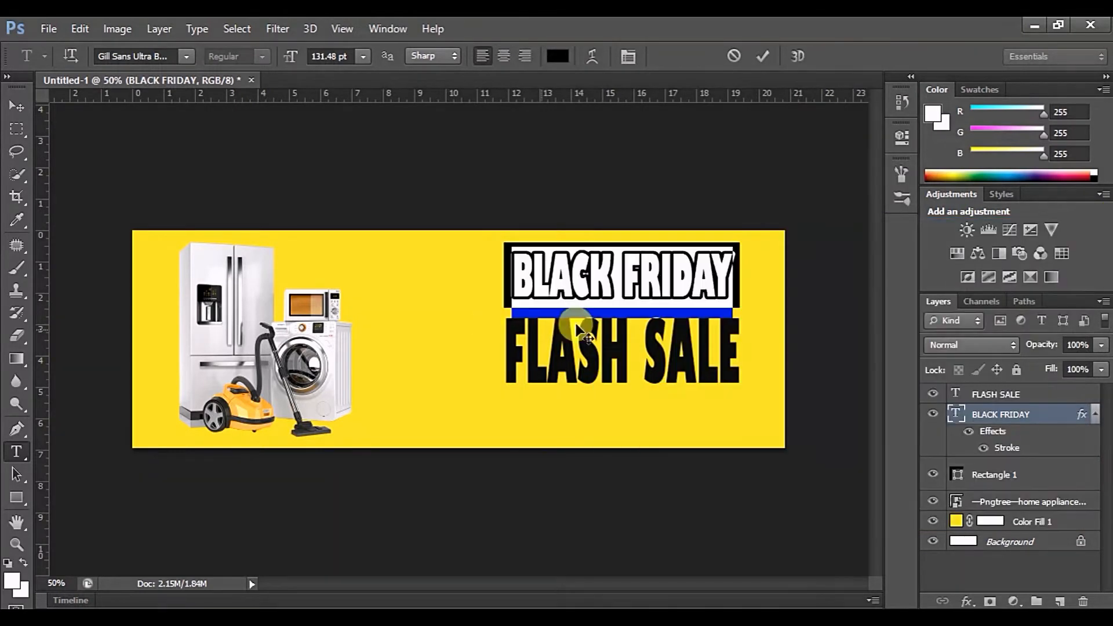
Change the colour of the FLASH SALE text to white, ffffff.
{"action": "left_click", "coordinate": [1005, 397]}
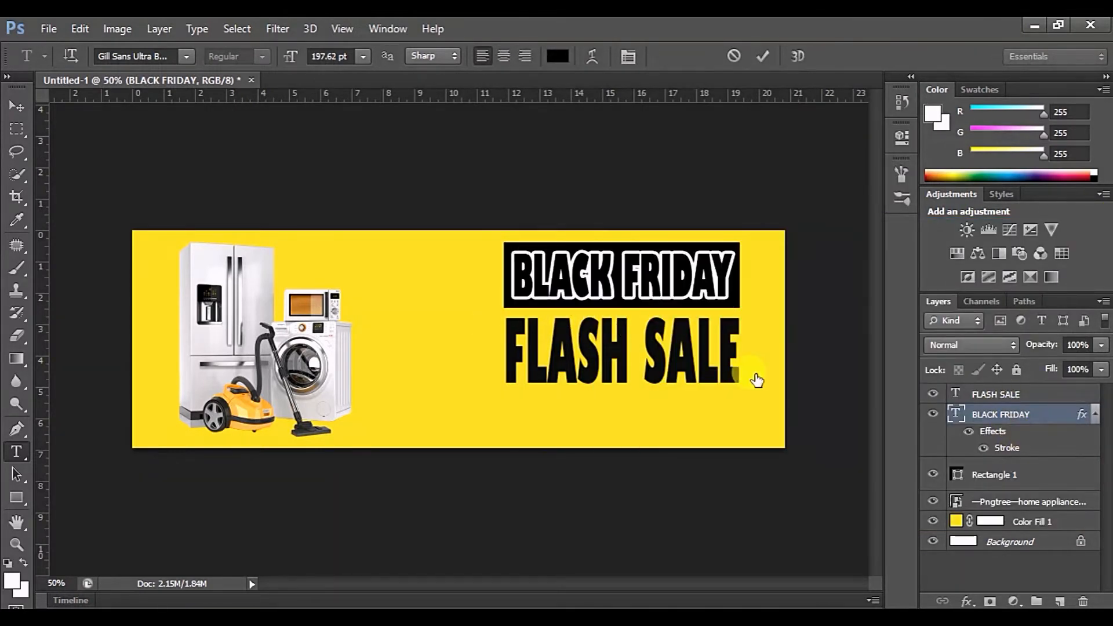
{"action": "left_click_drag", "start_coordinate": [509, 356], "coordinate": [763, 367]}
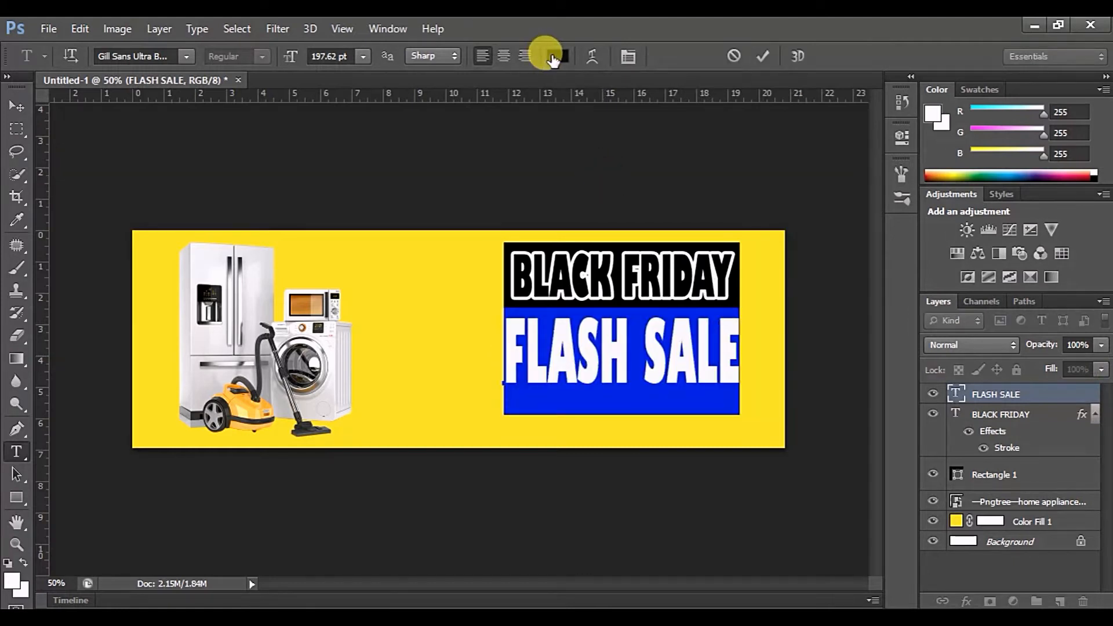
{"action": "left_click", "coordinate": [556, 55]}
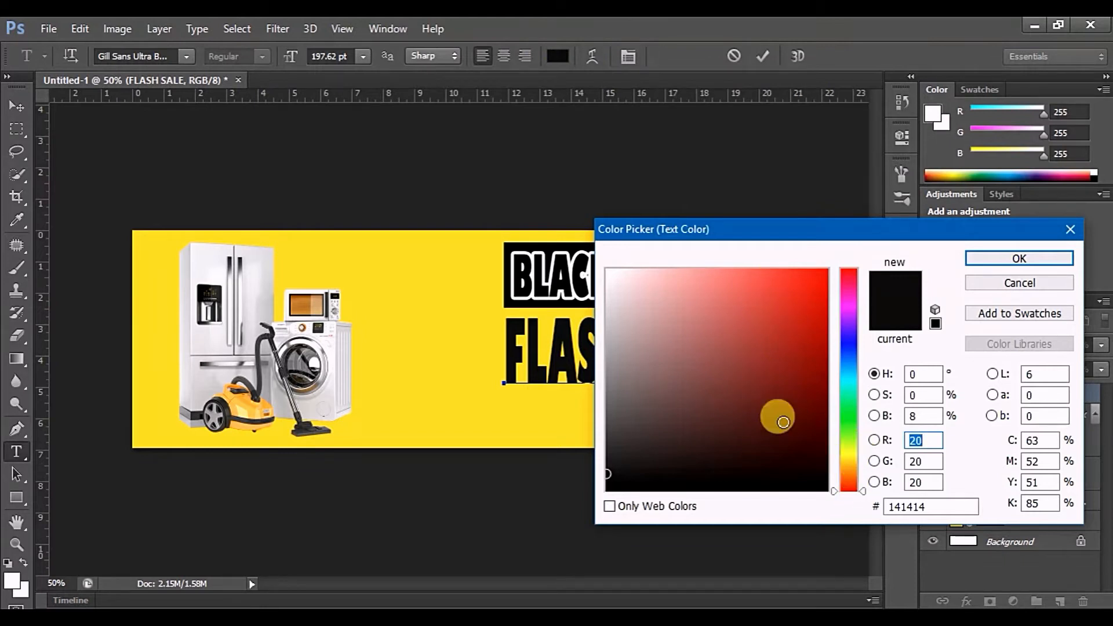
{"action": "left_click_drag", "start_coordinate": [658, 310], "coordinate": [586, 240]}
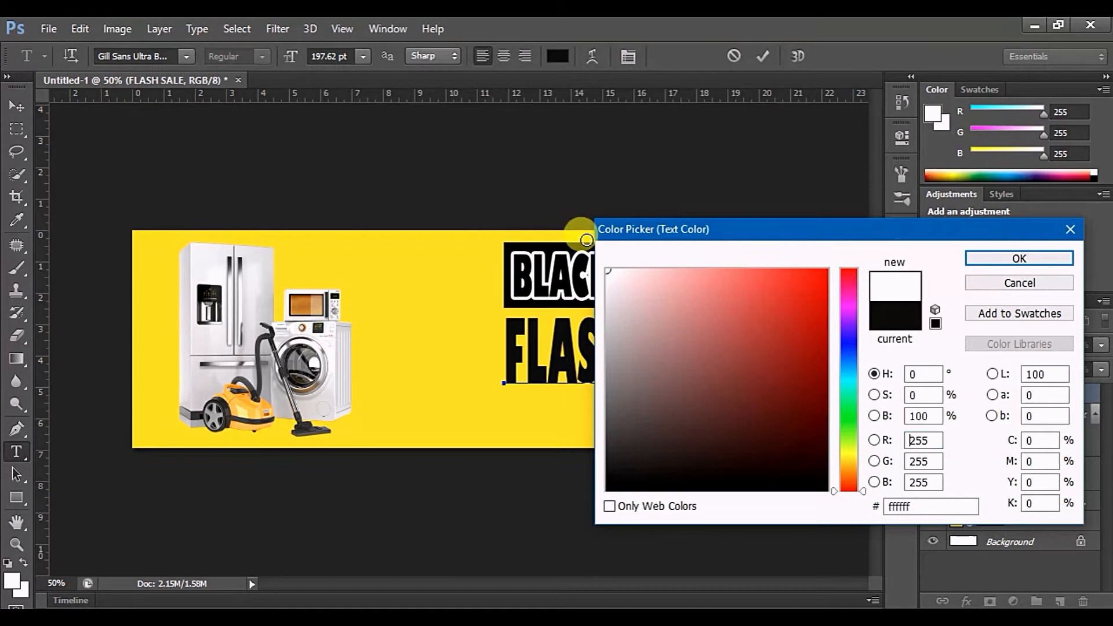
{"action": "left_click", "coordinate": [1020, 256]}
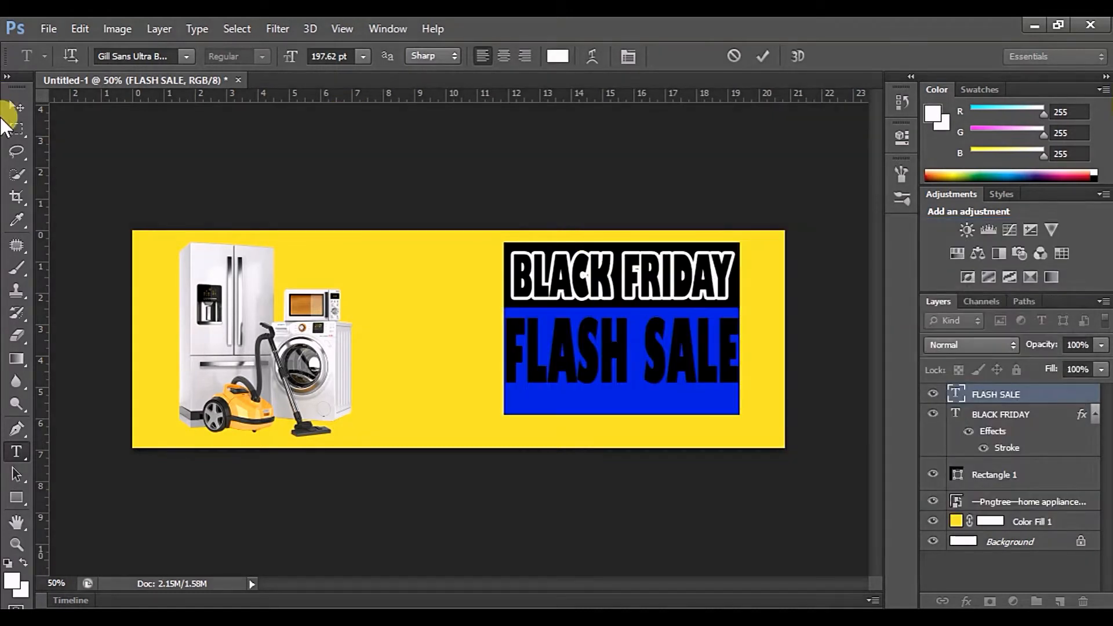
{"action": "left_click", "coordinate": [16, 106]}
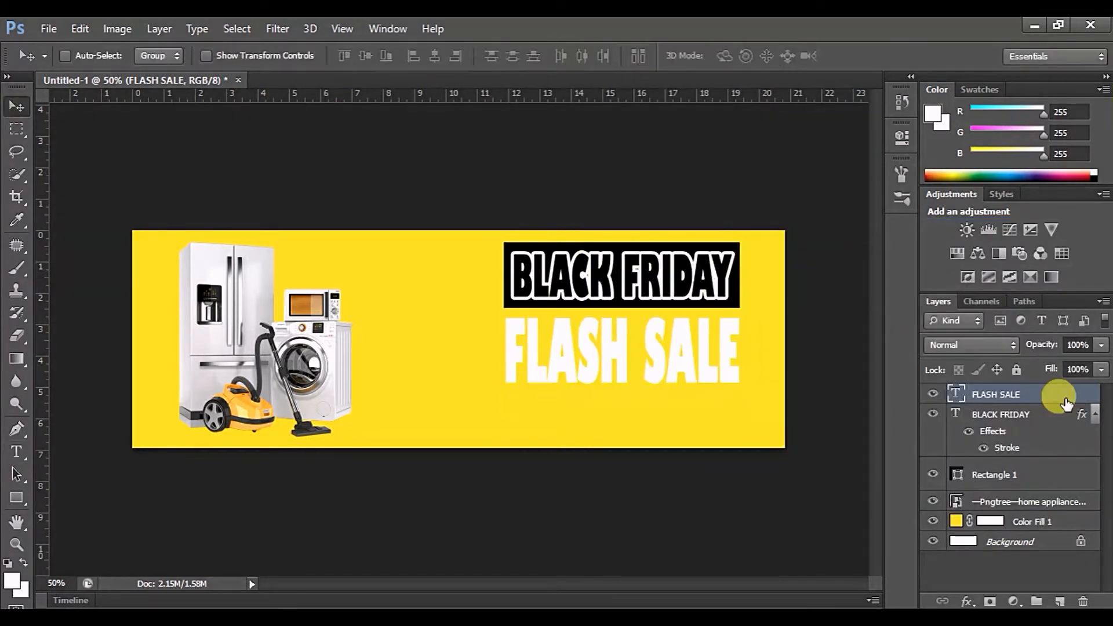
Add an outer glow to the FLASH SALE text with Normal blend mode and 100% opacity.
{"action": "right_click", "coordinate": [1065, 400]}
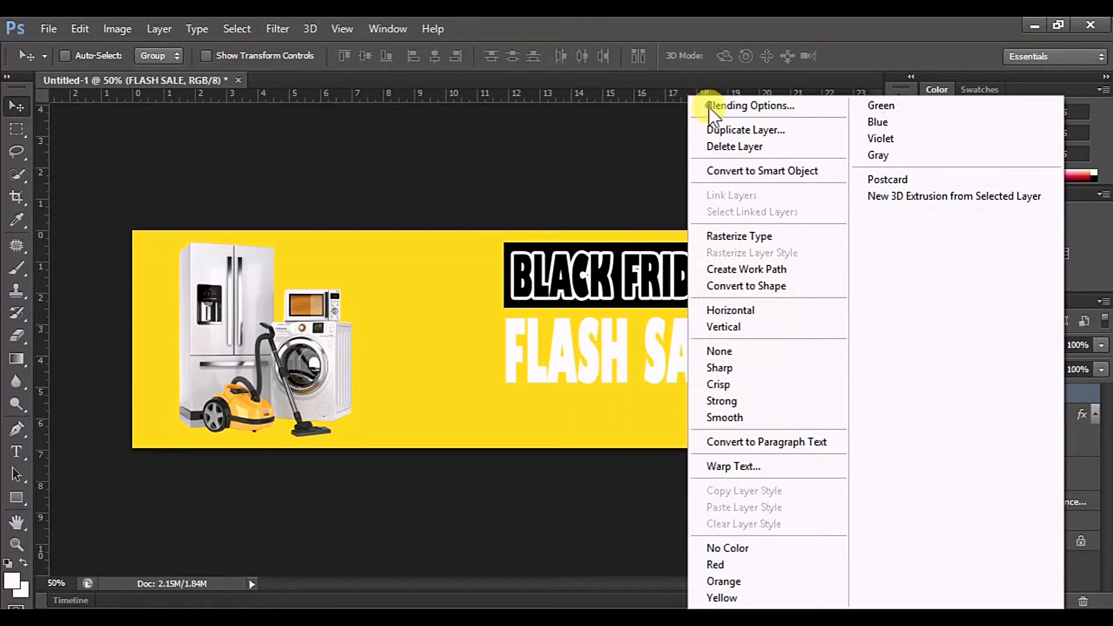
{"action": "left_click", "coordinate": [709, 105]}
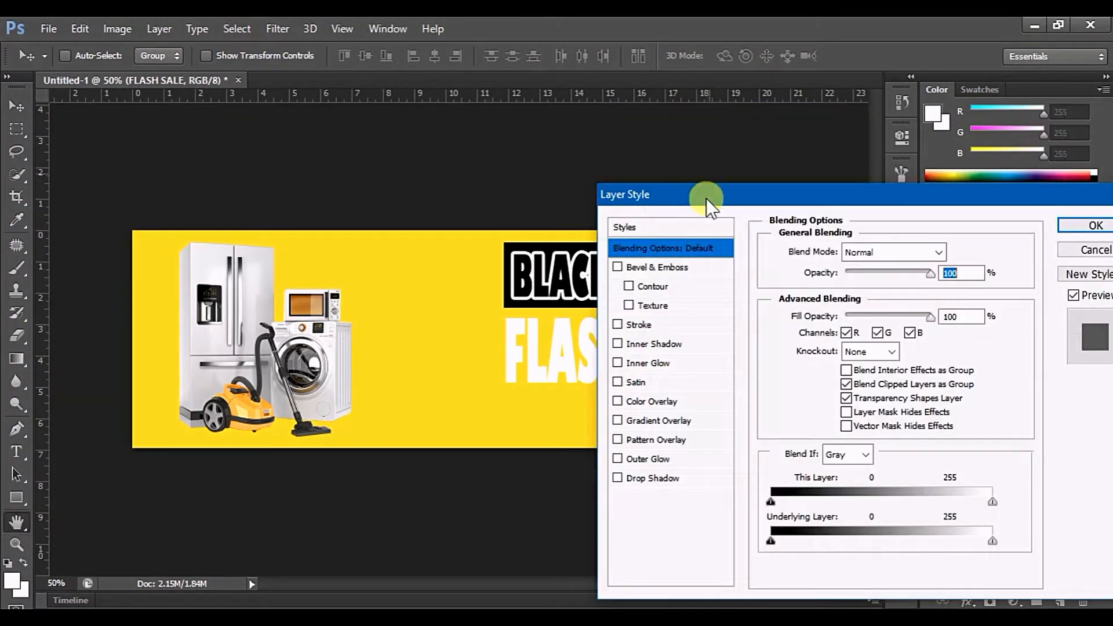
{"action": "left_click_drag", "start_coordinate": [732, 195], "coordinate": [812, 184]}
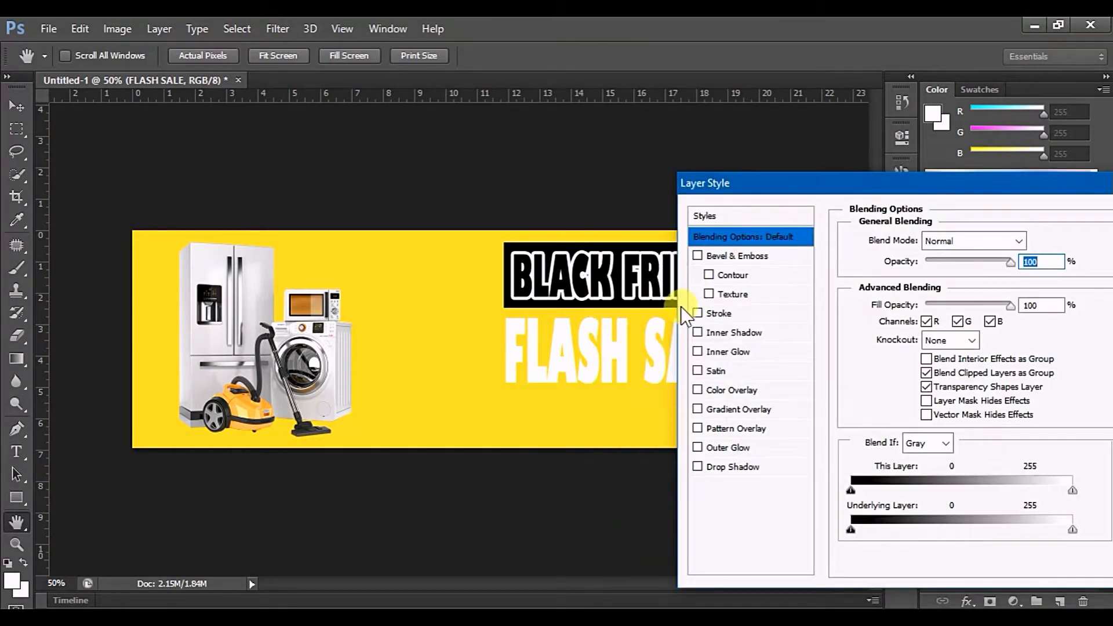
{"action": "left_click", "coordinate": [696, 314]}
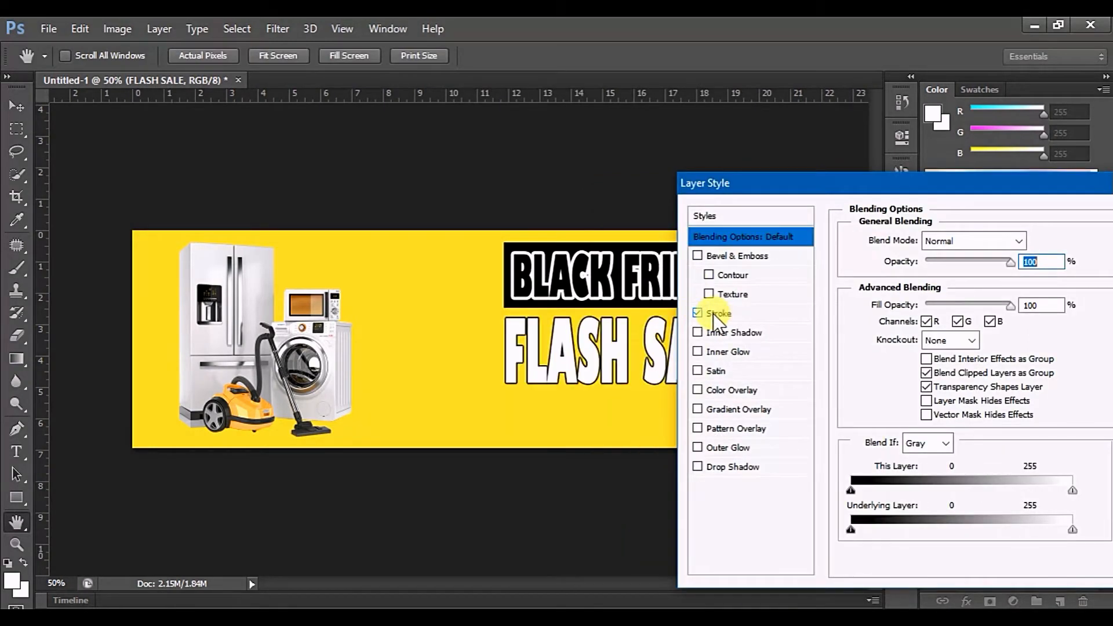
{"action": "left_click", "coordinate": [698, 313]}
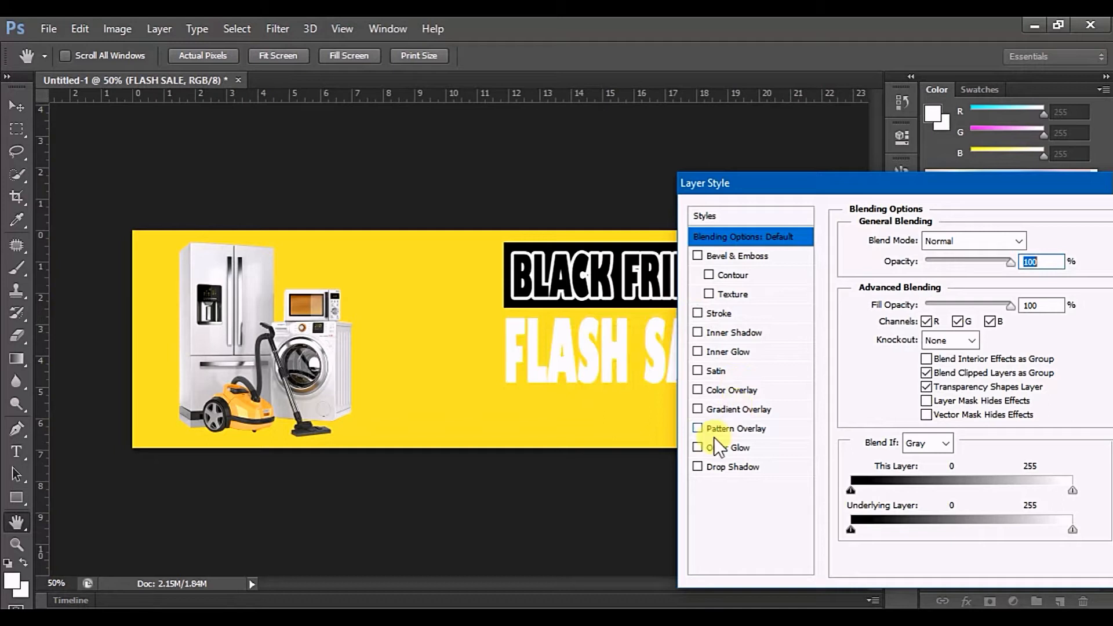
{"action": "left_click", "coordinate": [698, 447]}
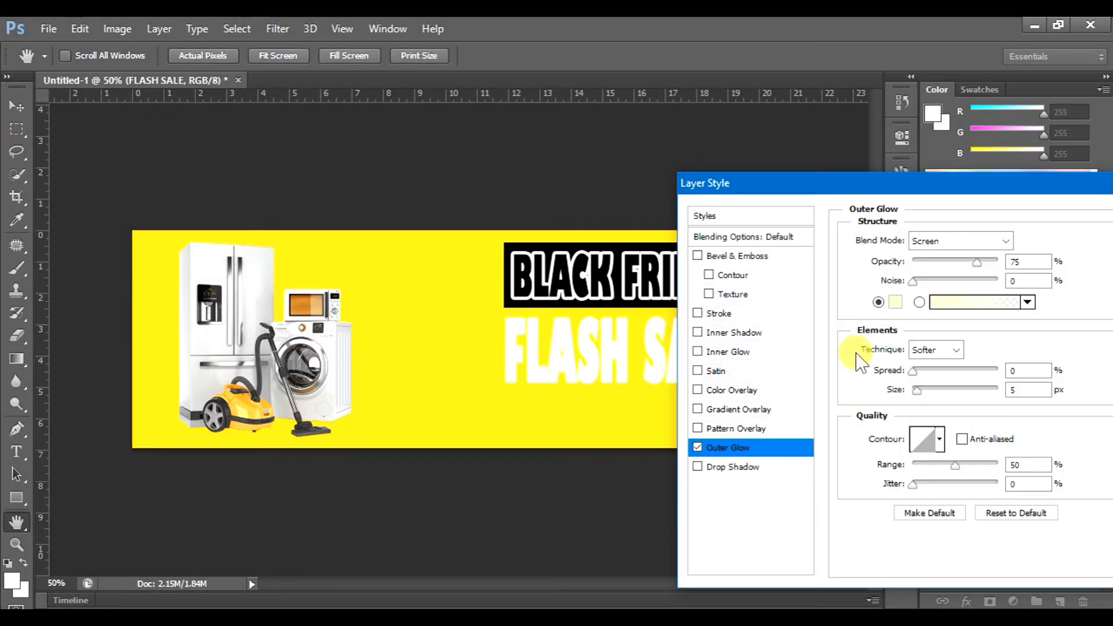
{"action": "left_click", "coordinate": [984, 241]}
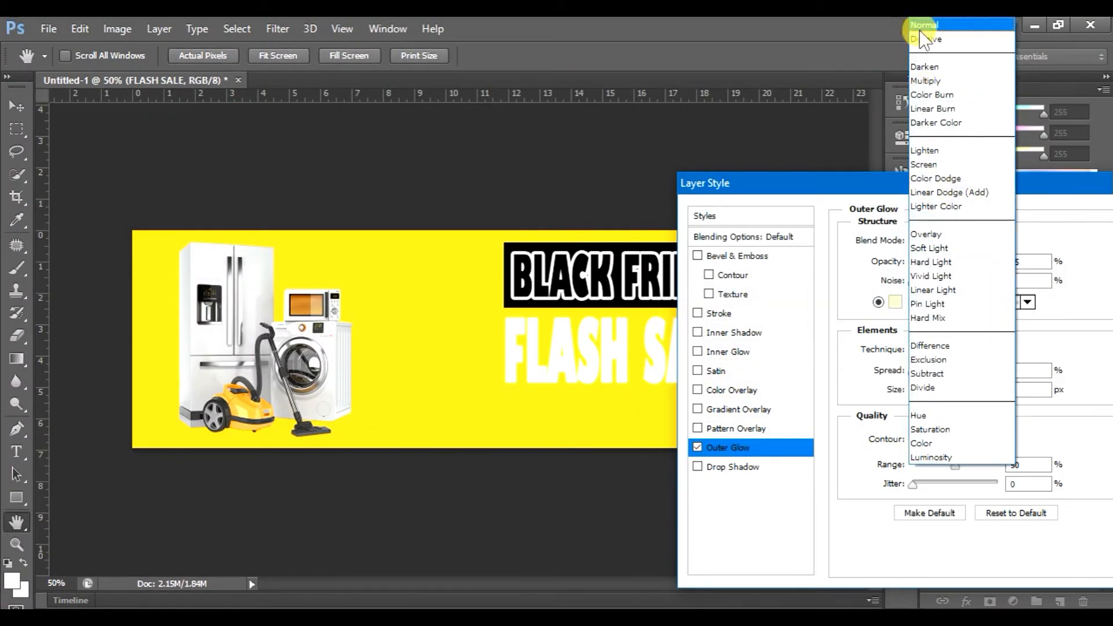
{"action": "left_click", "coordinate": [925, 24]}
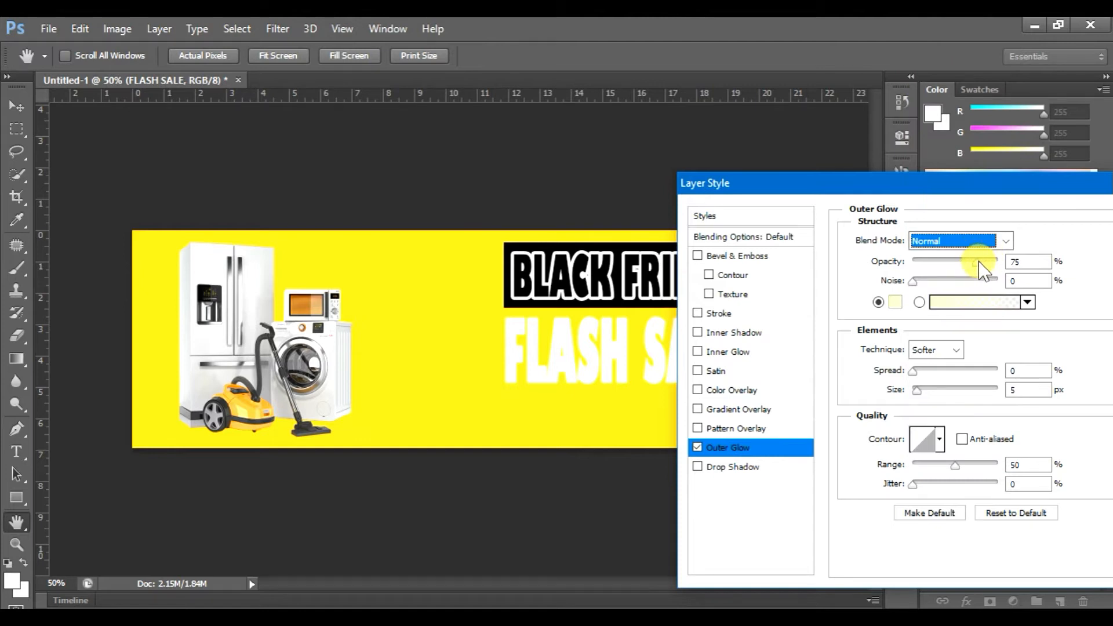
{"action": "left_click", "coordinate": [1008, 264]}
{"action": "type", "text": "100"}
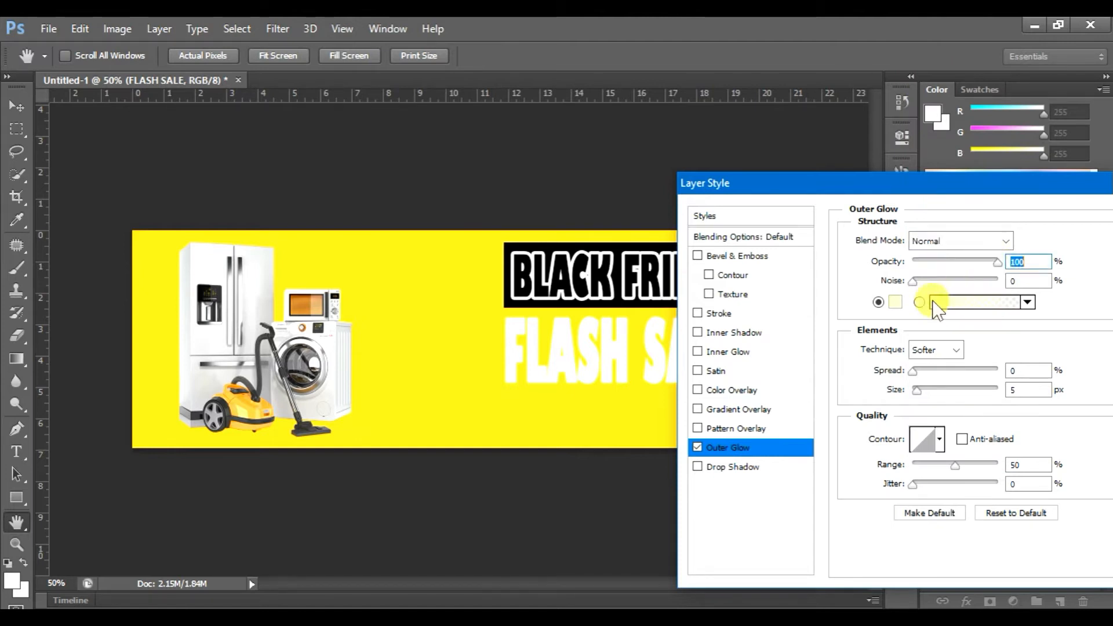
Change the colour of the FLASH SALE outer glow to black.
{"action": "left_click", "coordinate": [897, 308]}
{"action": "left_click_drag", "start_coordinate": [790, 398], "coordinate": [572, 527]}
{"action": "left_click", "coordinate": [995, 260]}
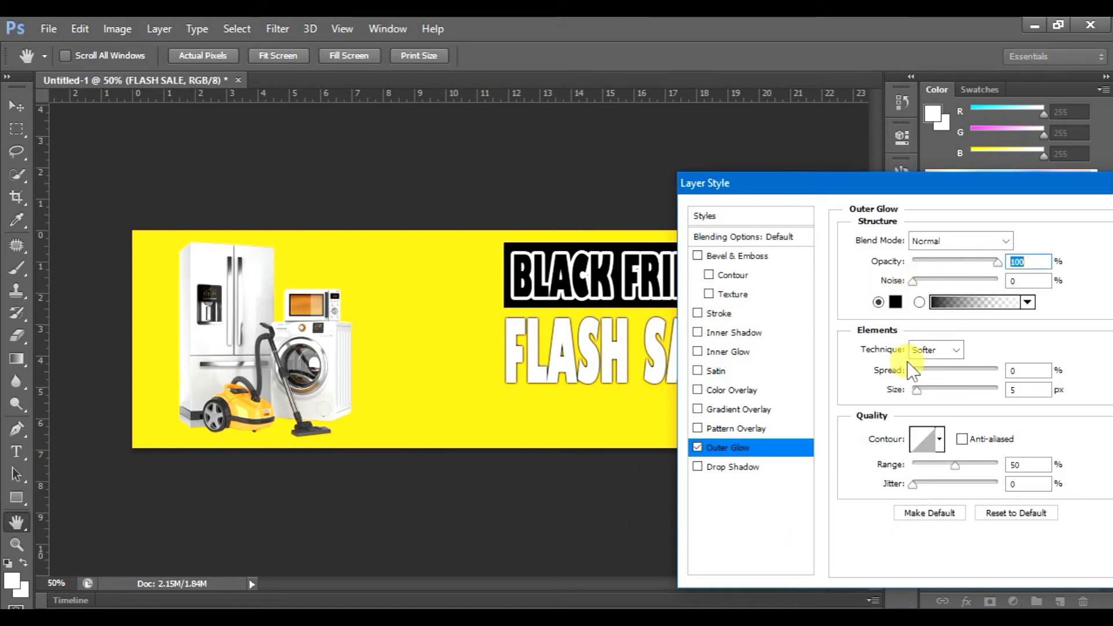
Adjust the FLASH SALE outer glow to 27% noise, 12% spread and 16 px size, and apply the layer style.
{"action": "mouse_move", "coordinate": [915, 373]}
{"action": "left_mouse_down"}
{"action": "mouse_move", "coordinate": [939, 373]}
{"action": "mouse_move", "coordinate": [926, 393]}
{"action": "left_mouse_up"}
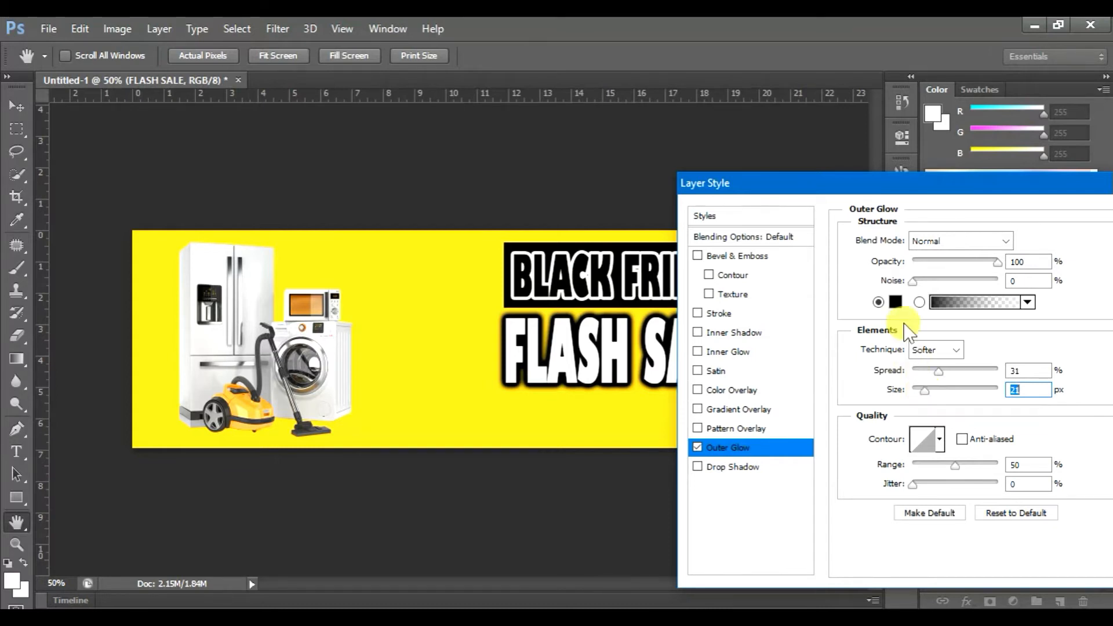
{"action": "left_click_drag", "start_coordinate": [931, 283], "coordinate": [951, 283]}
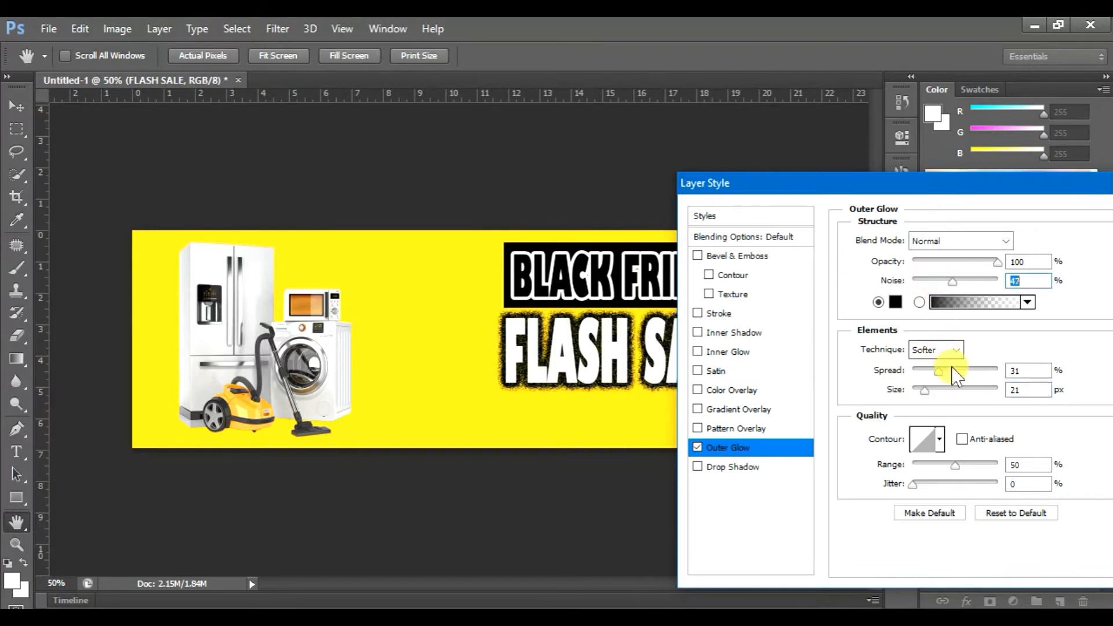
{"action": "left_click_drag", "start_coordinate": [928, 369], "coordinate": [925, 393]}
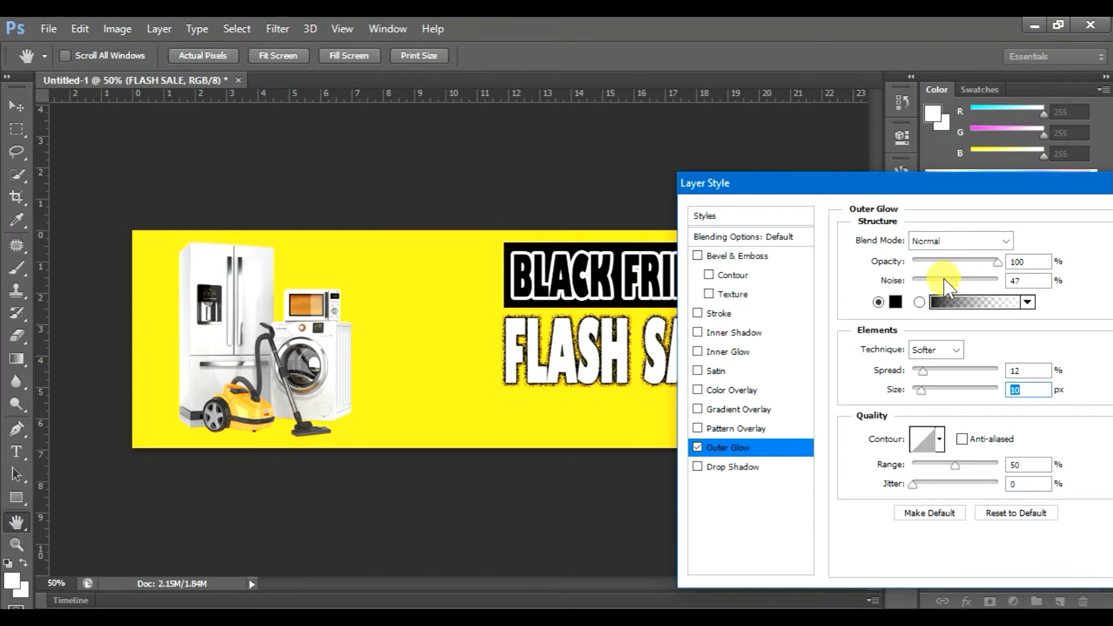
{"action": "left_click_drag", "start_coordinate": [953, 280], "coordinate": [932, 297]}
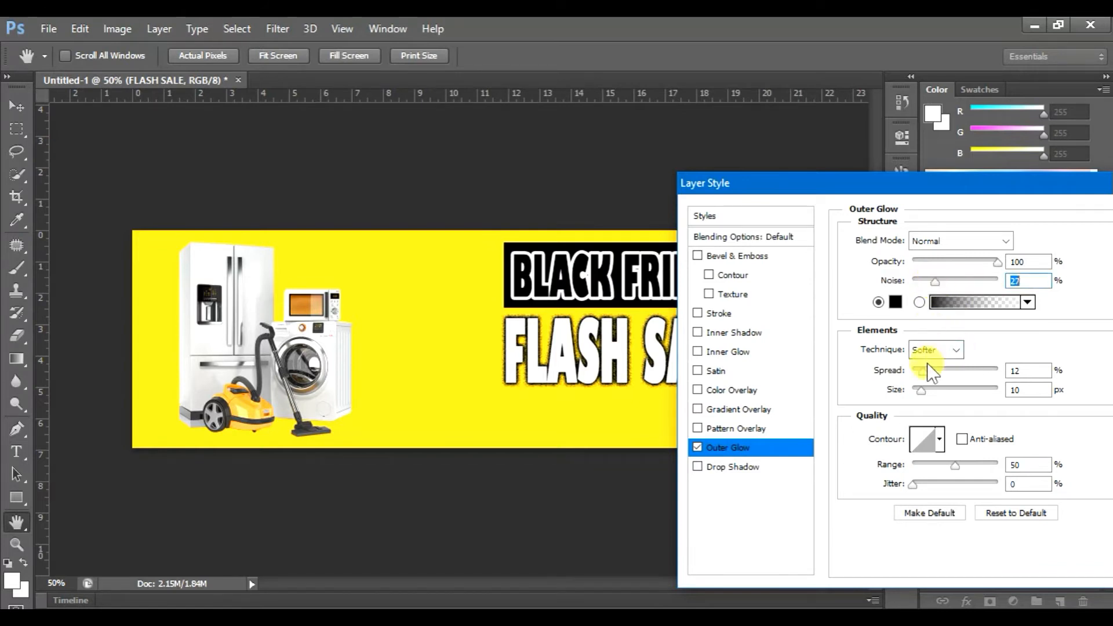
{"action": "left_click_drag", "start_coordinate": [922, 389], "coordinate": [925, 393]}
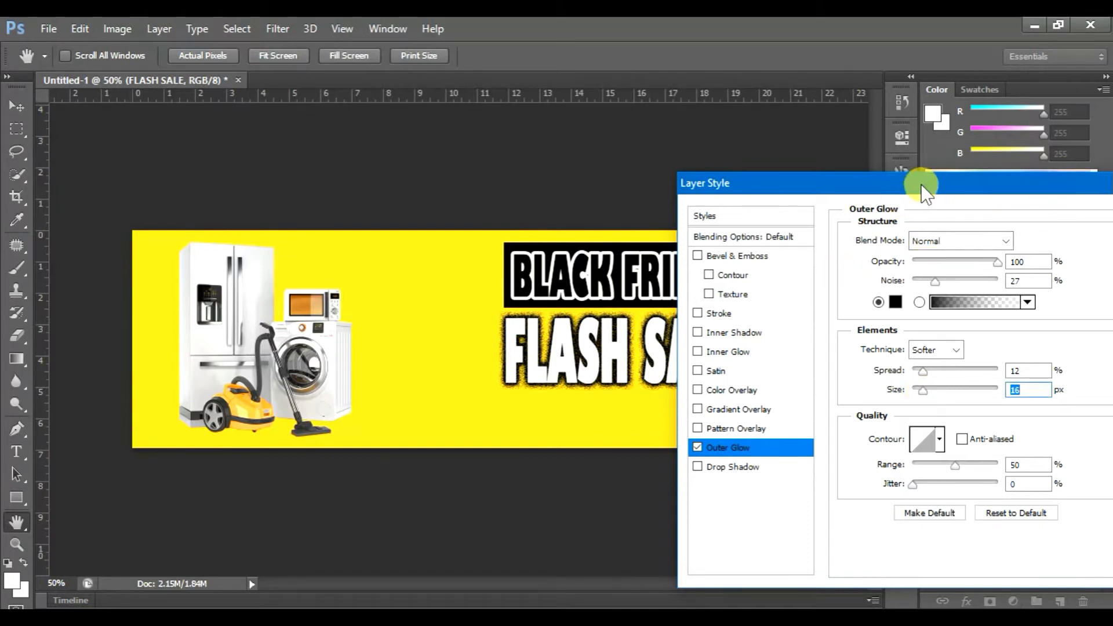
{"action": "left_click_drag", "start_coordinate": [921, 184], "coordinate": [794, 364]}
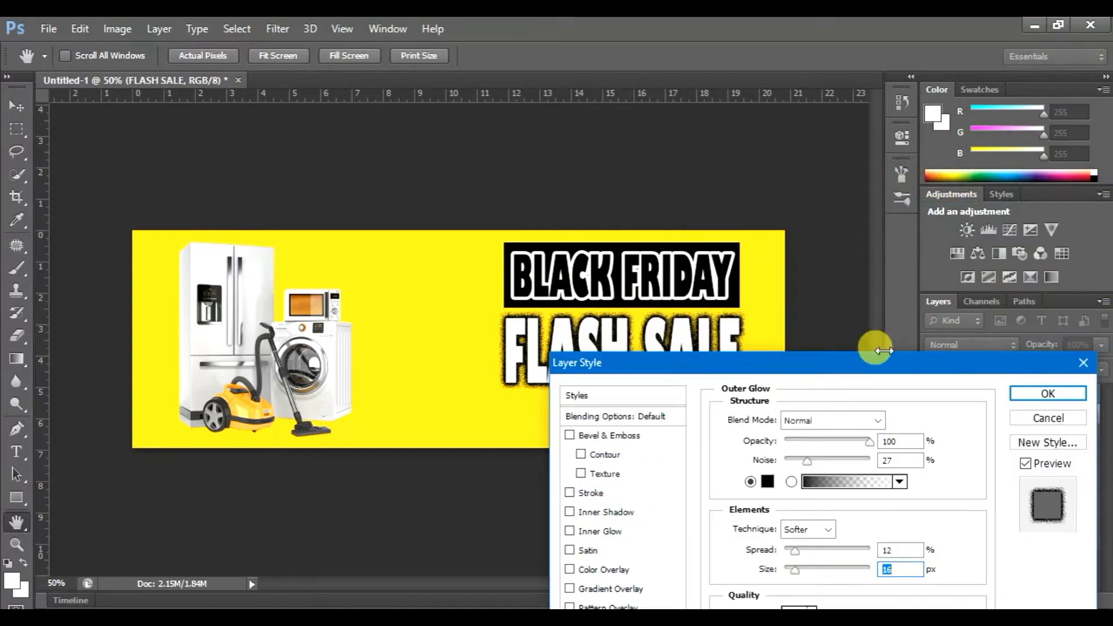
{"action": "left_click", "coordinate": [1046, 394]}
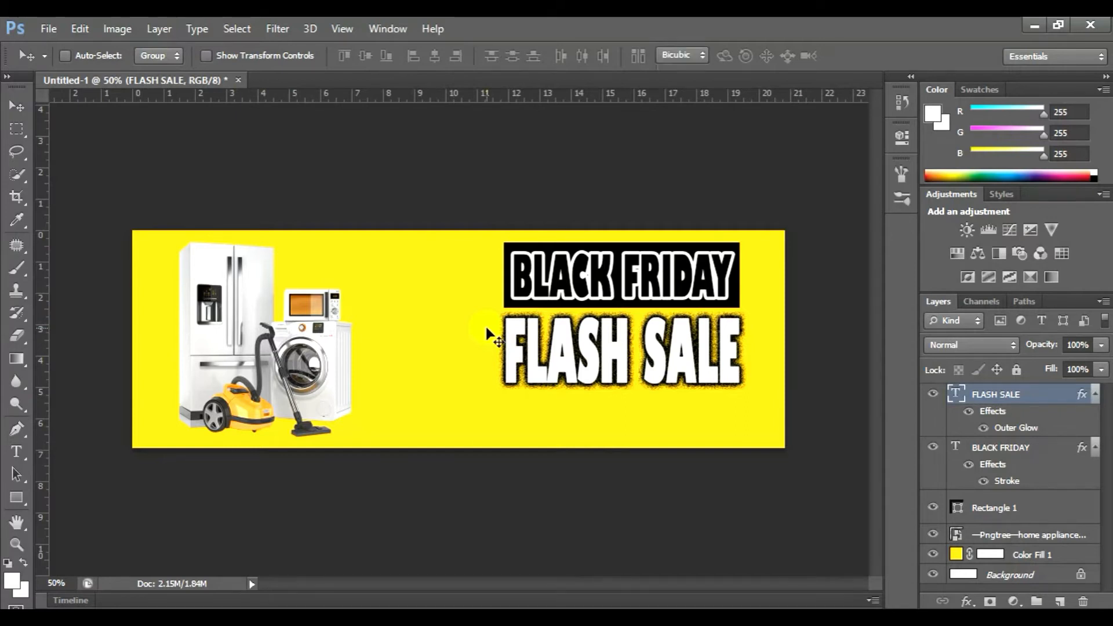
{"action": "key", "text": "ctrl+t"}
{"action": "key", "text": "Return"}
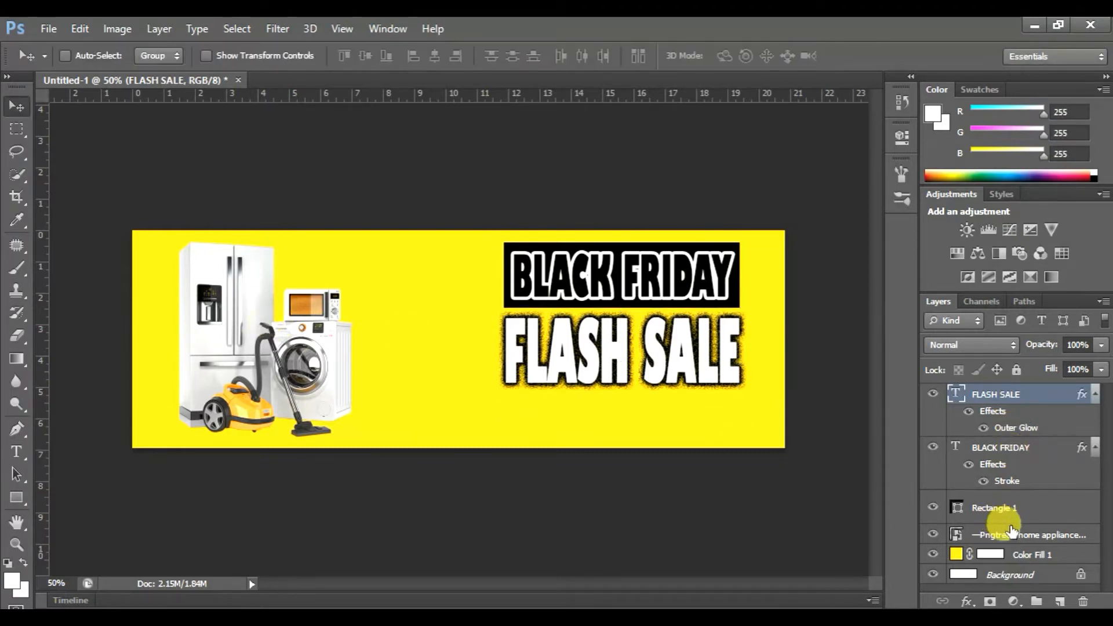
Enlarge the home appliances image to 44.00% width and 44.50% height and shift it slightly to the right.
{"action": "left_click", "coordinate": [1058, 534]}
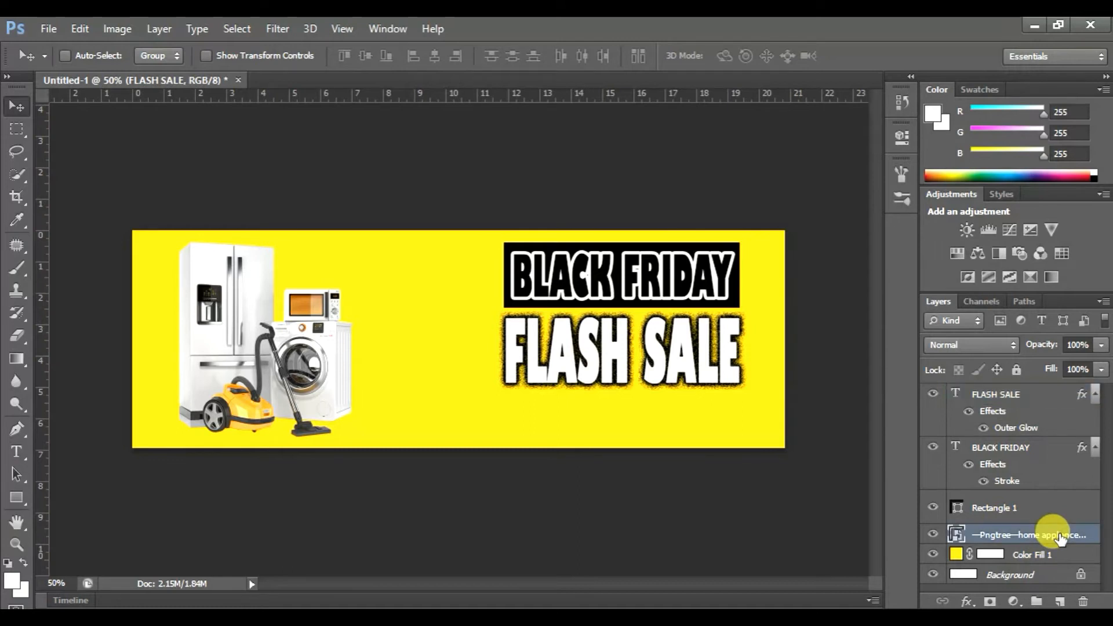
{"action": "key", "text": "ctrl+t"}
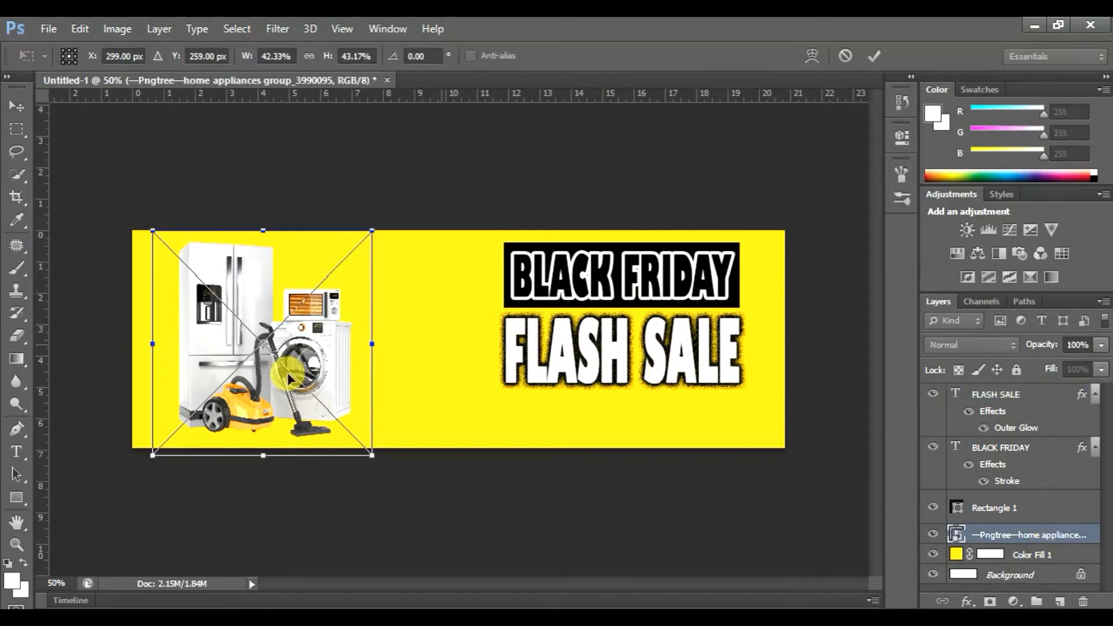
{"action": "left_click_drag", "start_coordinate": [374, 341], "coordinate": [380, 342]}
{"action": "left_click_drag", "start_coordinate": [270, 458], "coordinate": [268, 462]}
{"action": "left_click_drag", "start_coordinate": [297, 374], "coordinate": [300, 373]}
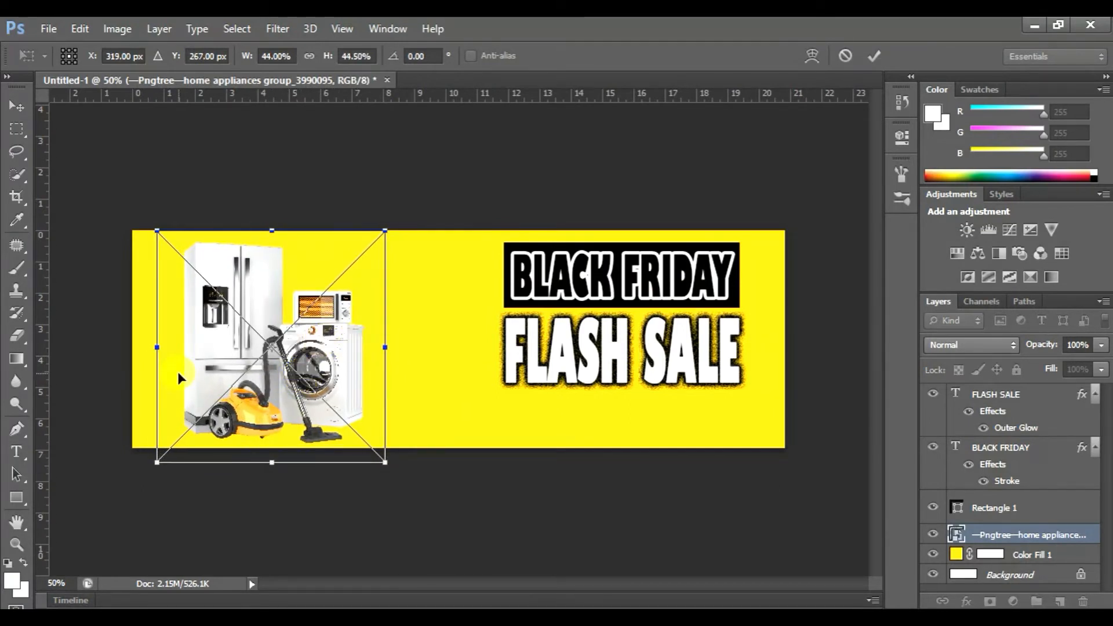
{"action": "key", "text": "Return"}
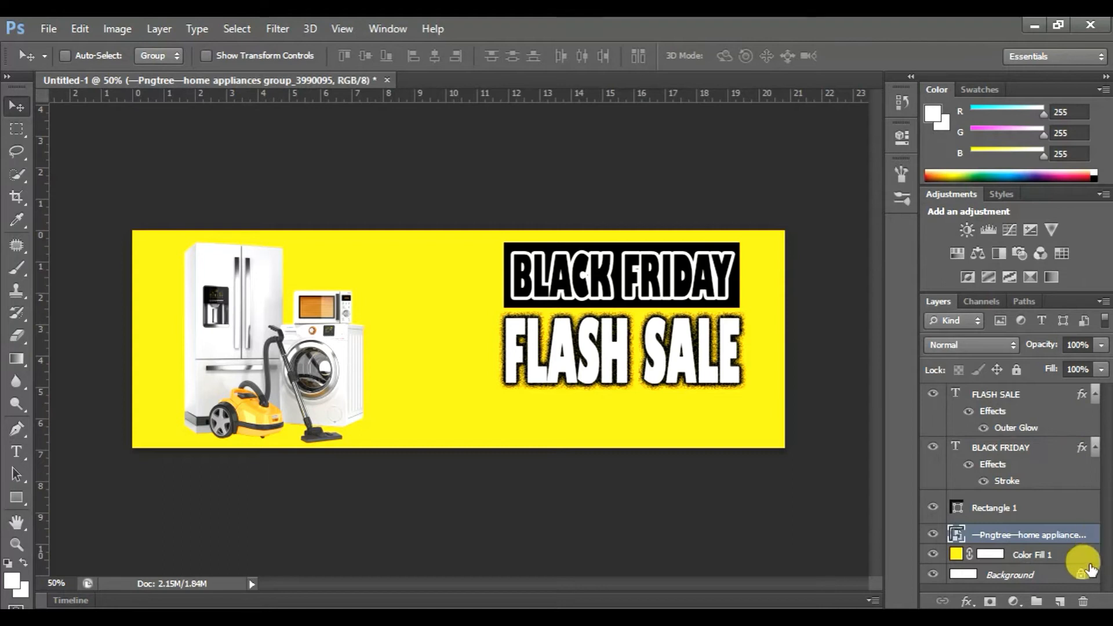
Rasterize the home appliances layer and darken it with Levels, using a black input of 68 and a midtone of 1.31.
{"action": "right_click", "coordinate": [1042, 534]}
{"action": "left_click", "coordinate": [739, 241]}
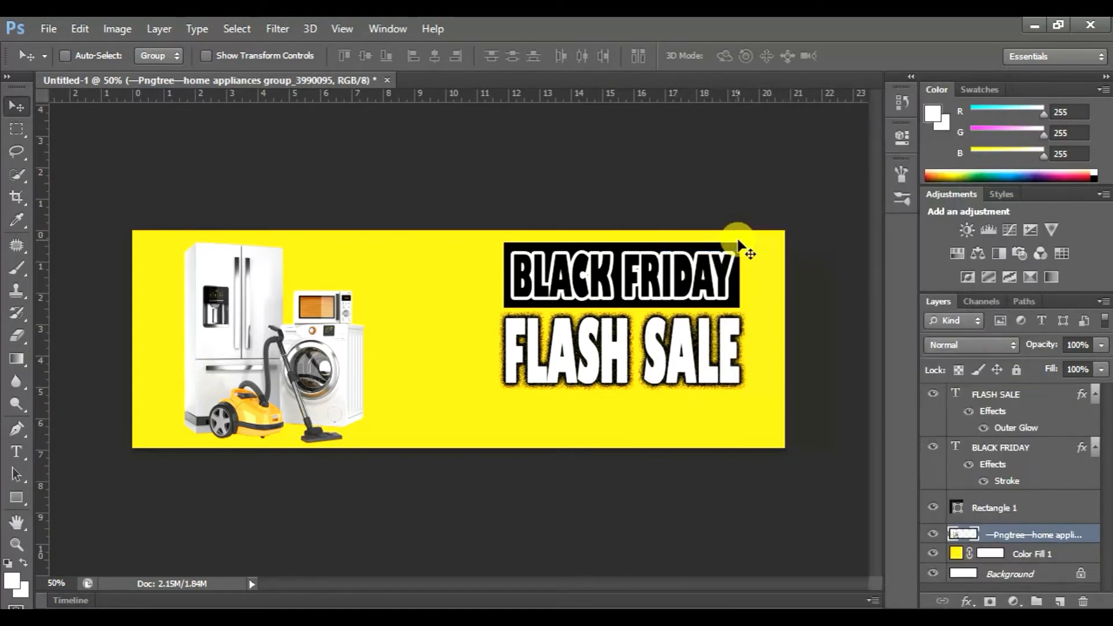
{"action": "key", "text": "ctrl+l"}
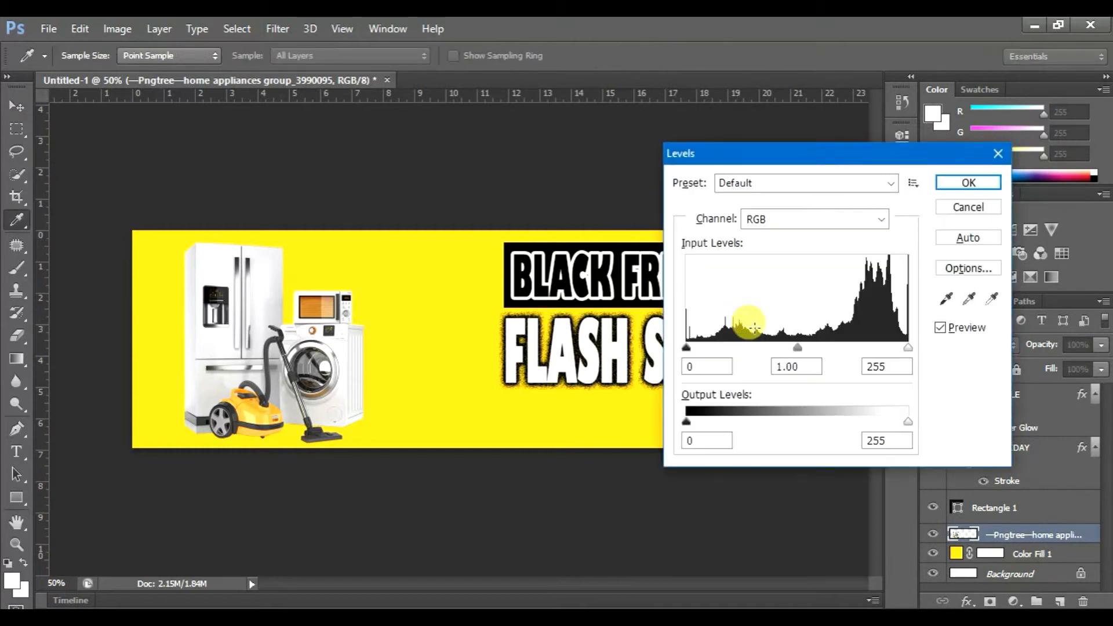
{"action": "left_click_drag", "start_coordinate": [690, 347], "coordinate": [715, 347]}
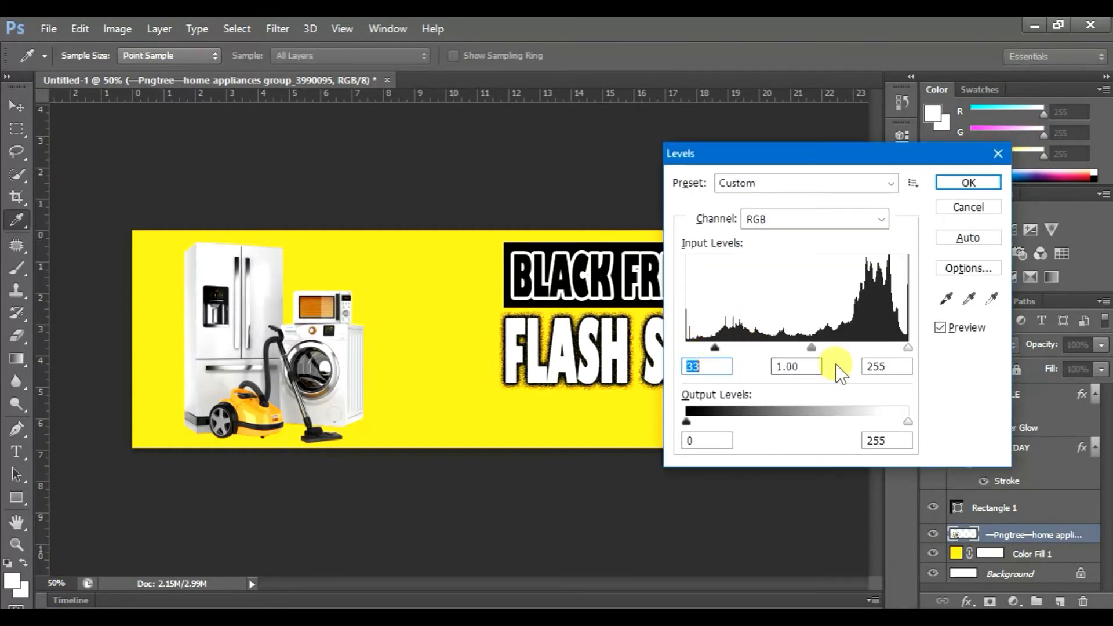
{"action": "left_click_drag", "start_coordinate": [806, 348], "coordinate": [745, 350]}
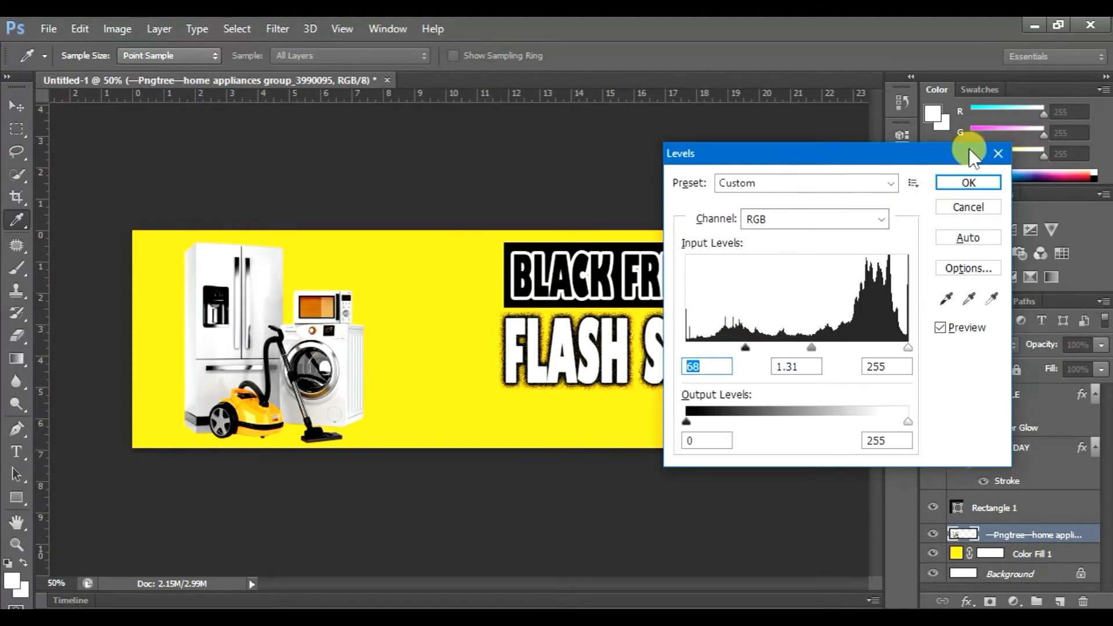
{"action": "left_click", "coordinate": [969, 183]}
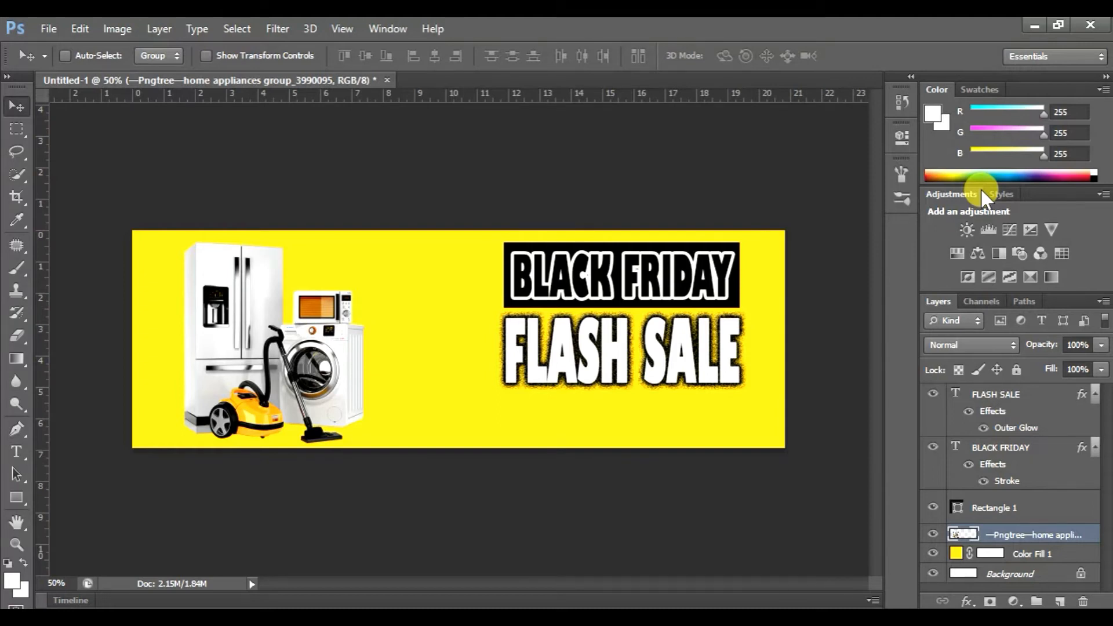
Add a drop shadow to the home appliances layer with the Normal blend mode.
{"action": "right_click", "coordinate": [1074, 542]}
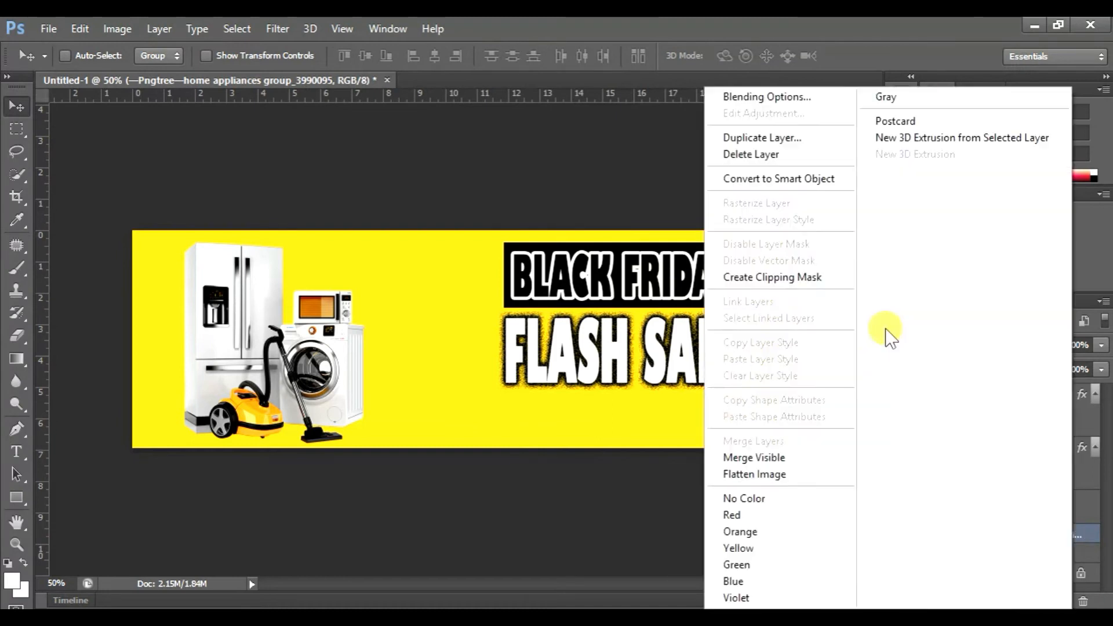
{"action": "left_click", "coordinate": [766, 95]}
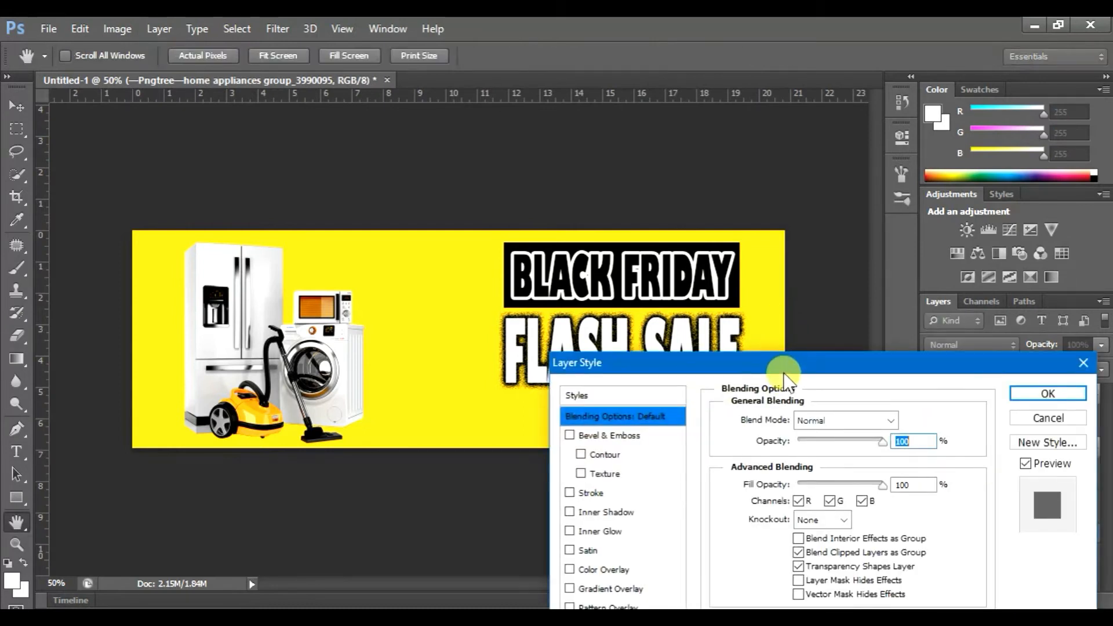
{"action": "left_click_drag", "start_coordinate": [782, 370], "coordinate": [847, 193]}
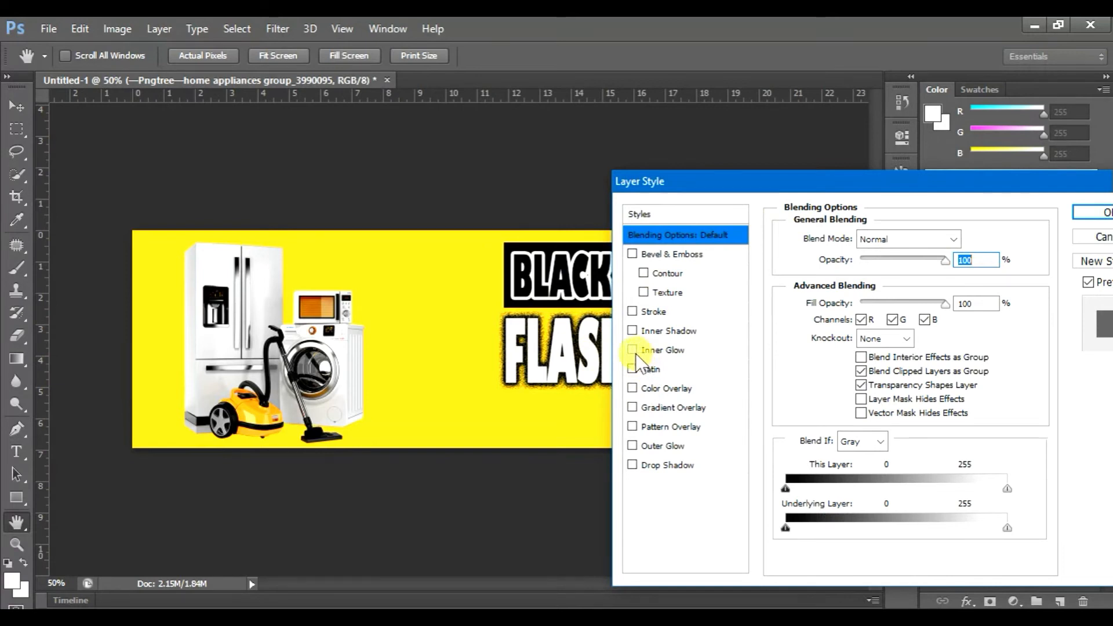
{"action": "left_click", "coordinate": [631, 465]}
{"action": "left_click", "coordinate": [676, 467]}
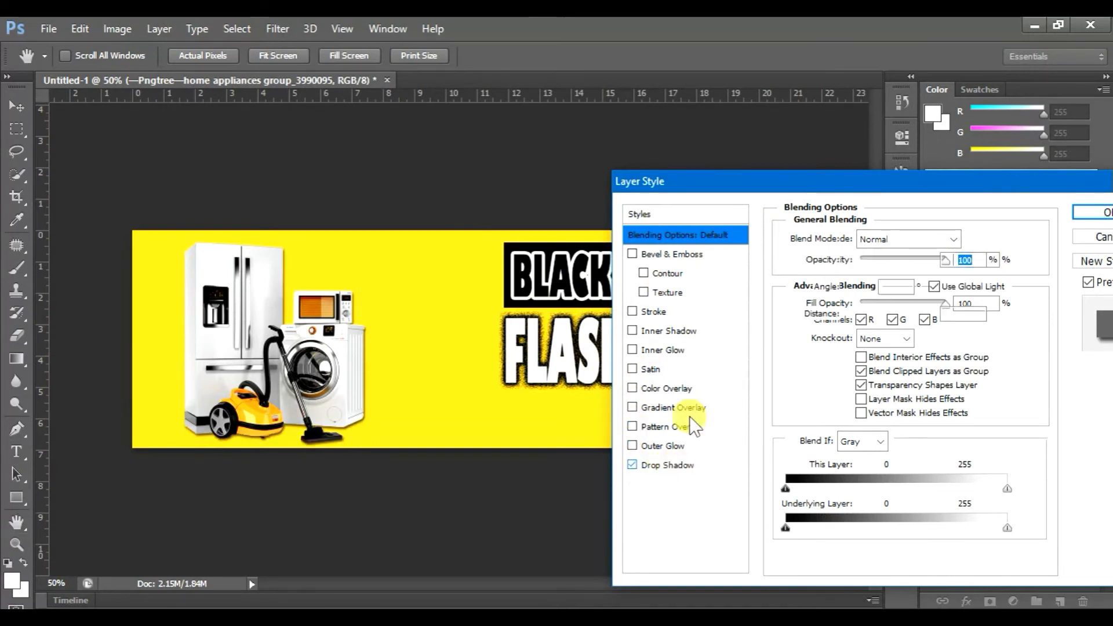
{"action": "left_click", "coordinate": [896, 240]}
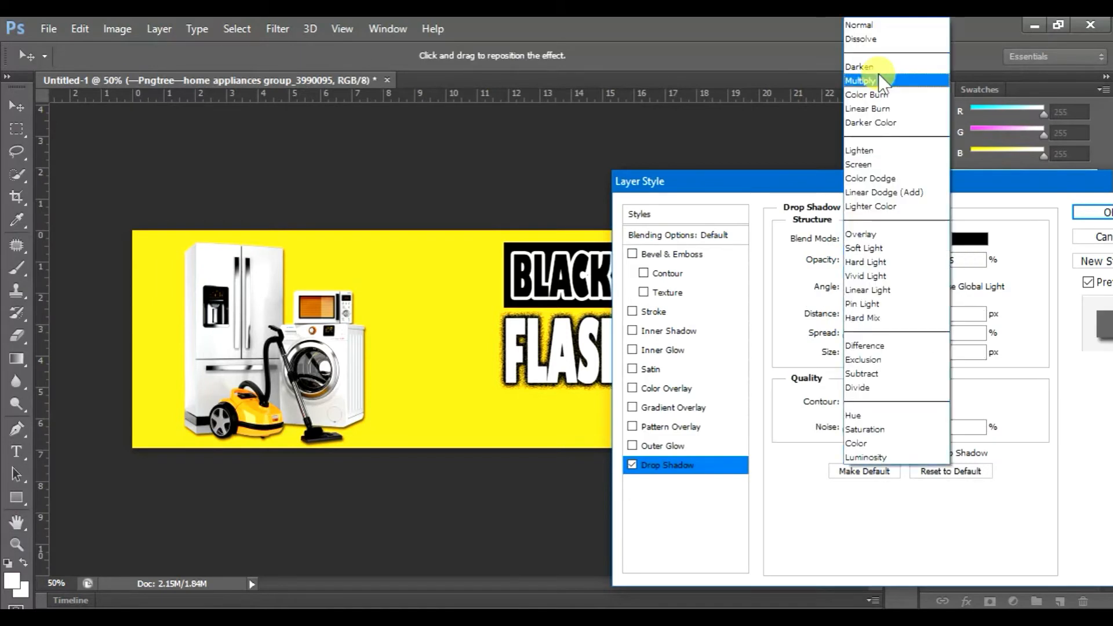
{"action": "left_click", "coordinate": [868, 25]}
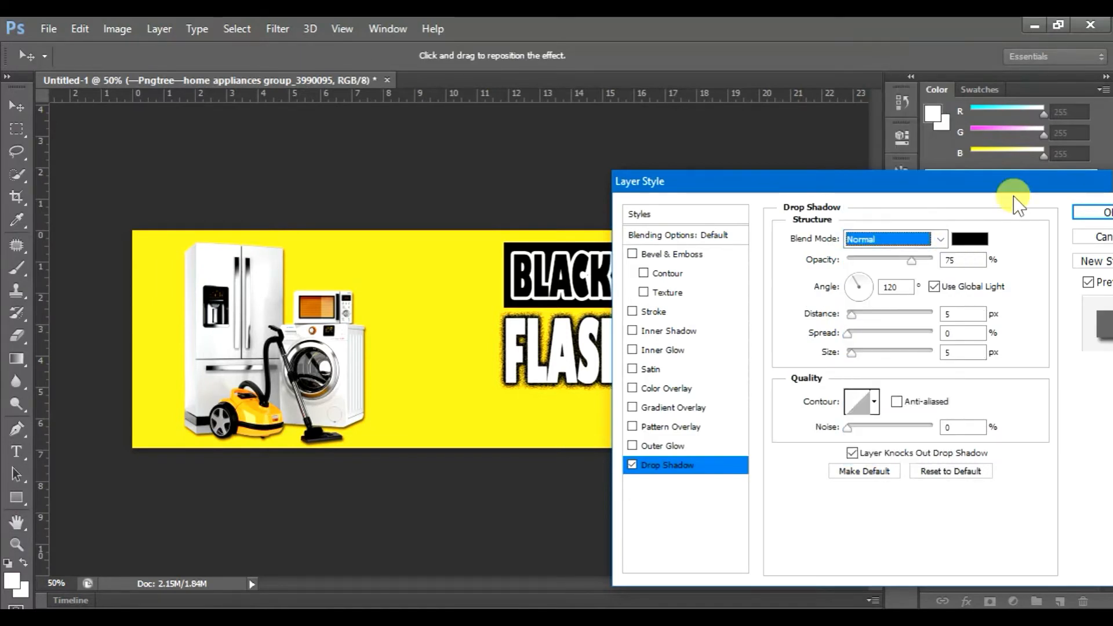
Set the home appliances drop shadow to 97% opacity, 9 px distance, 11% spread and 10 px size, and apply the layer style.
{"action": "left_click", "coordinate": [923, 260]}
{"action": "left_click_drag", "start_coordinate": [922, 260], "coordinate": [930, 267]}
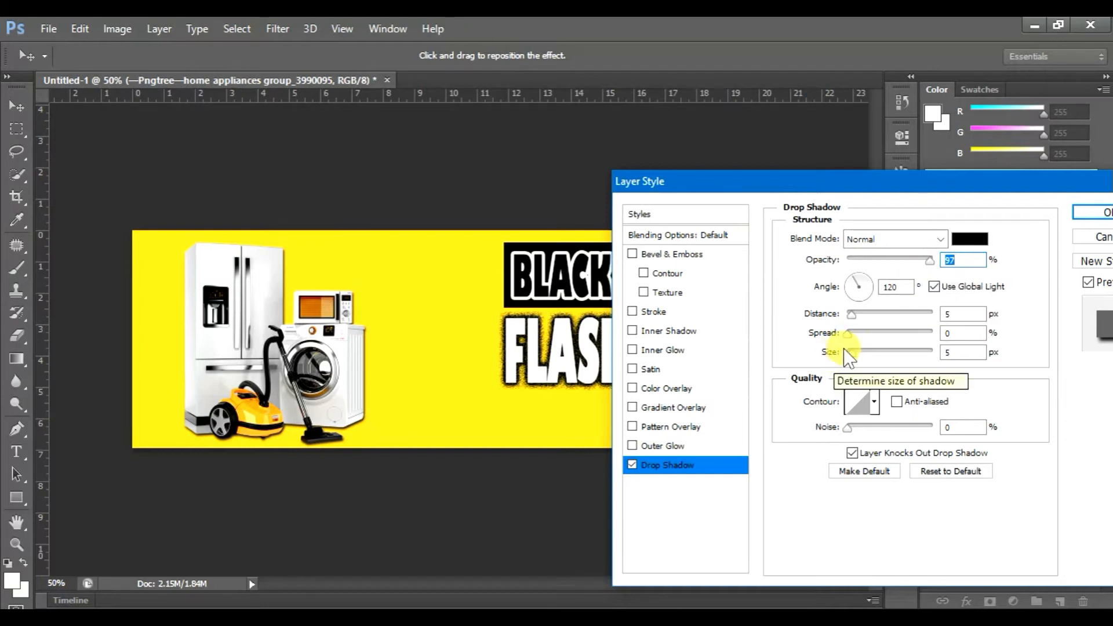
{"action": "left_click_drag", "start_coordinate": [852, 352], "coordinate": [857, 355]}
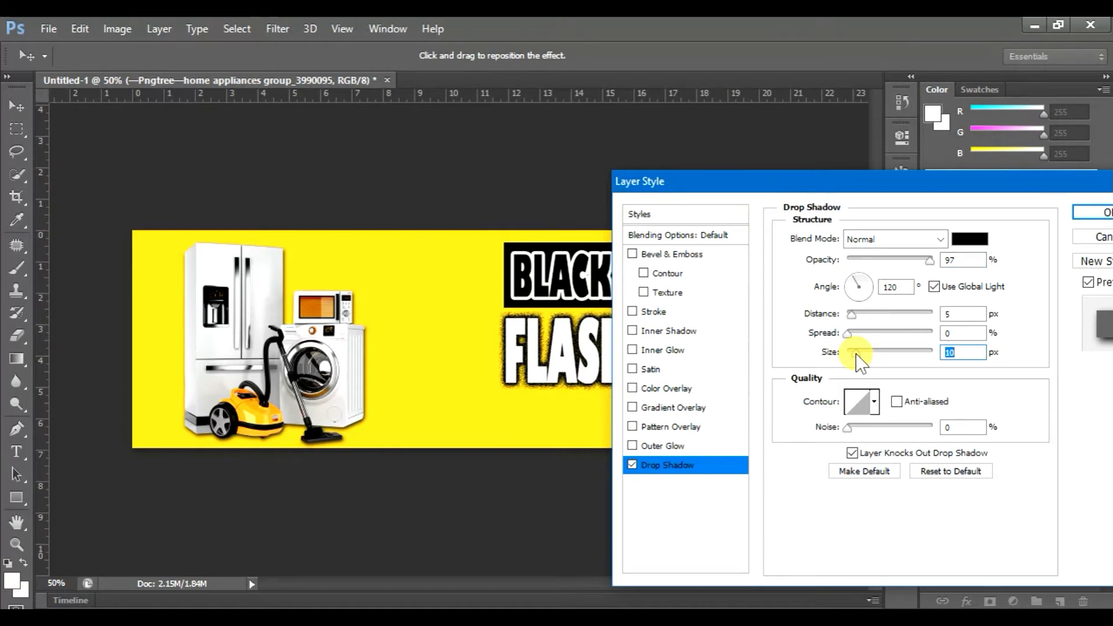
{"action": "left_click_drag", "start_coordinate": [852, 337], "coordinate": [851, 317]}
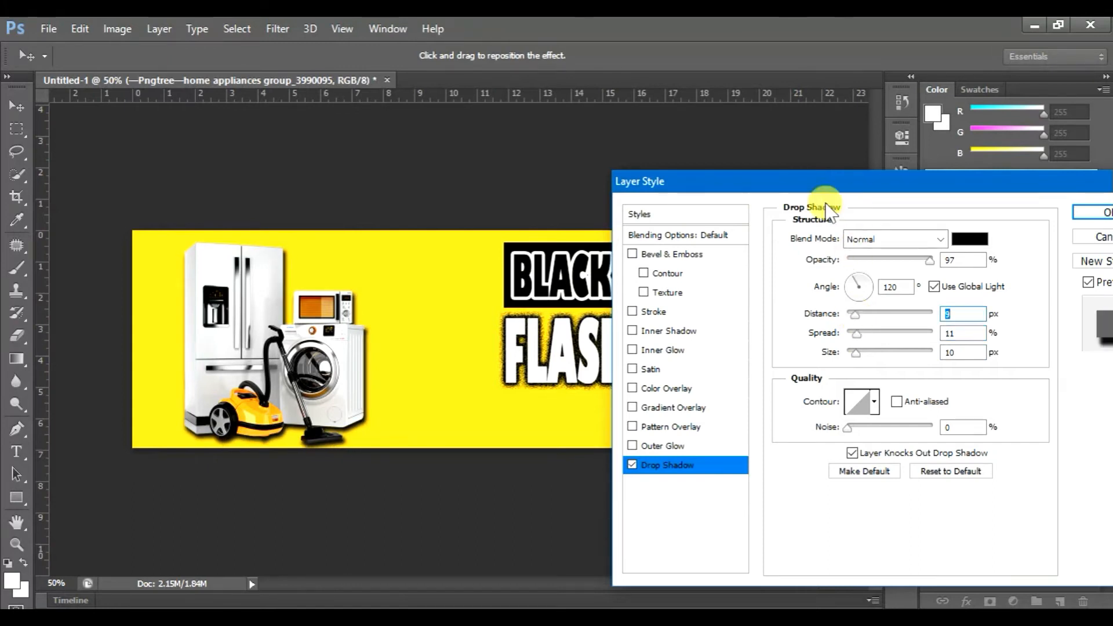
{"action": "left_click_drag", "start_coordinate": [782, 184], "coordinate": [712, 203]}
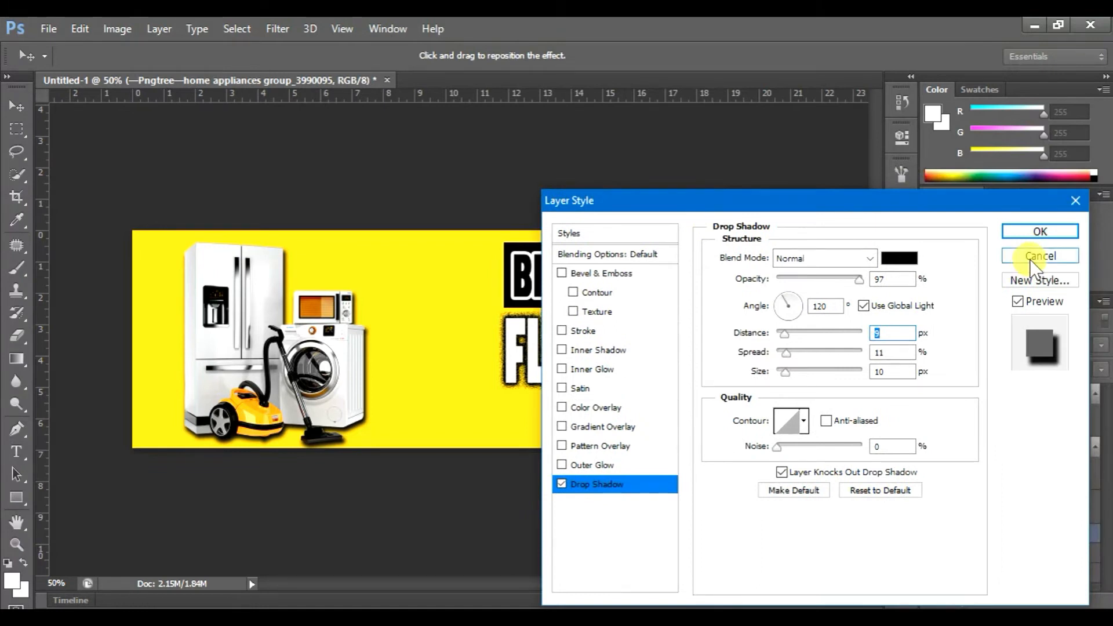
{"action": "left_click", "coordinate": [1049, 234]}
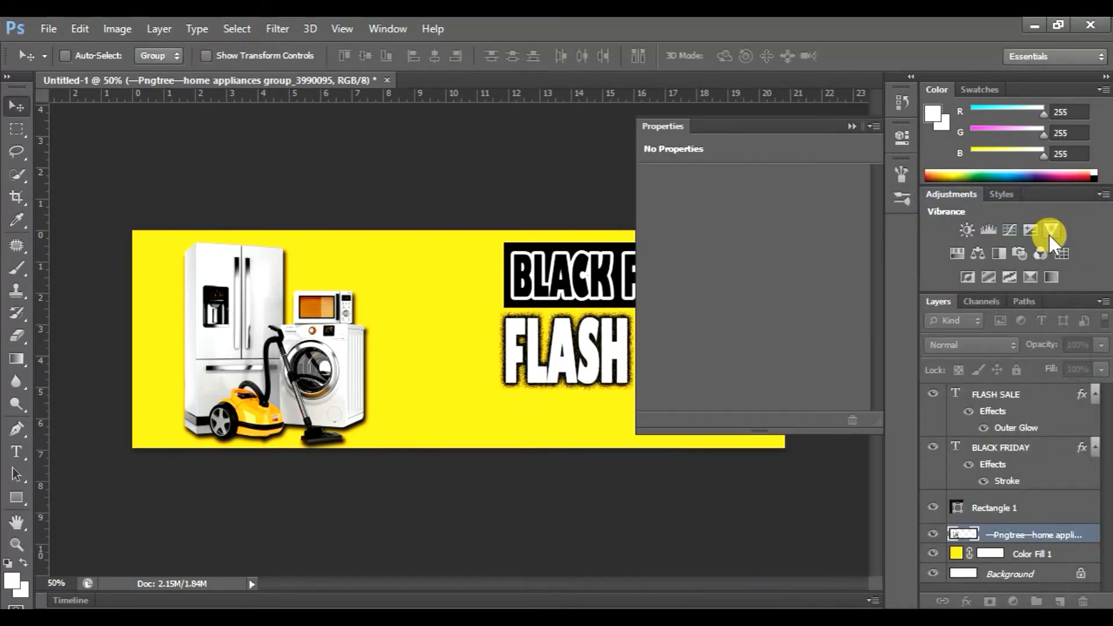
Add a Vibrance adjustment layer above the home appliances layer, leaving its settings at the defaults.
{"action": "left_click", "coordinate": [1049, 234]}
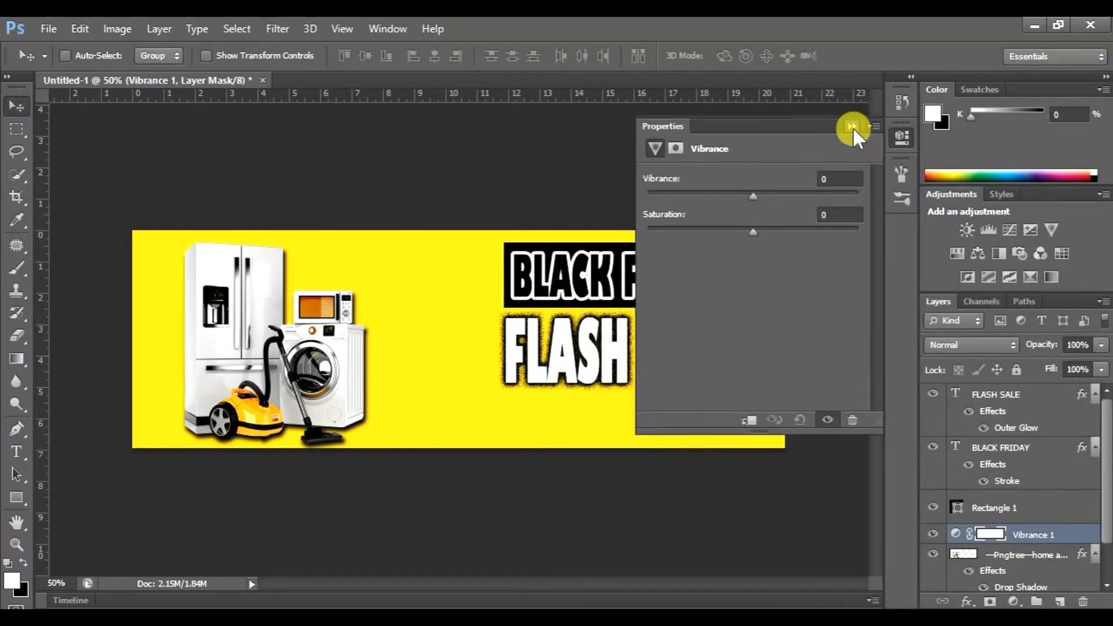
{"action": "left_click", "coordinate": [852, 126]}
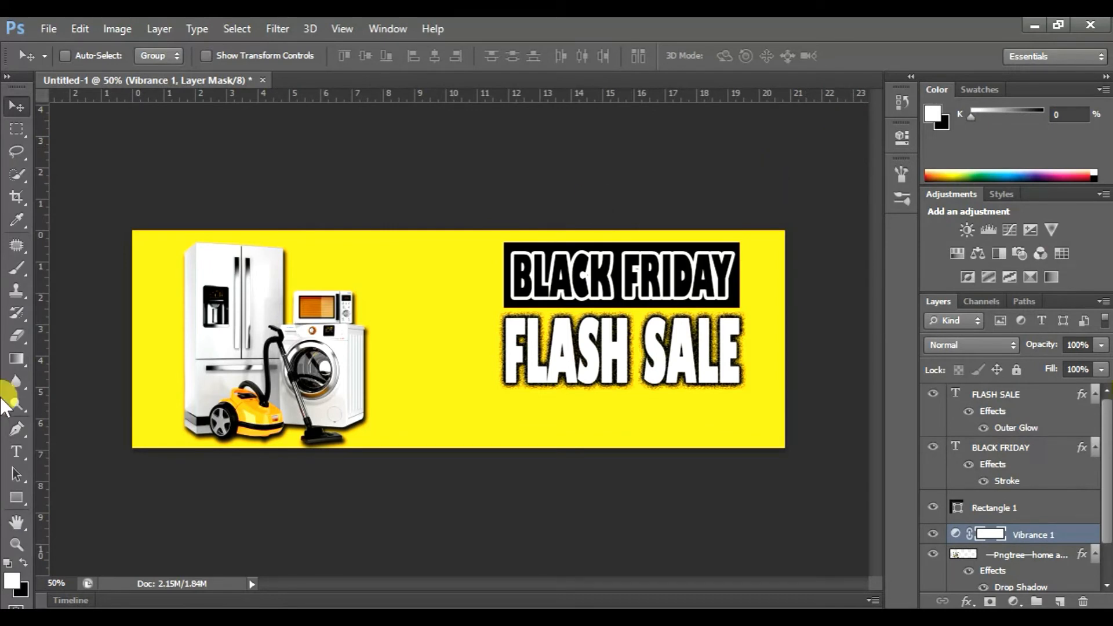
Add the white text UPTO 80% in the empty area between the appliances and the FLASH SALE headline.
{"action": "left_click", "coordinate": [13, 453]}
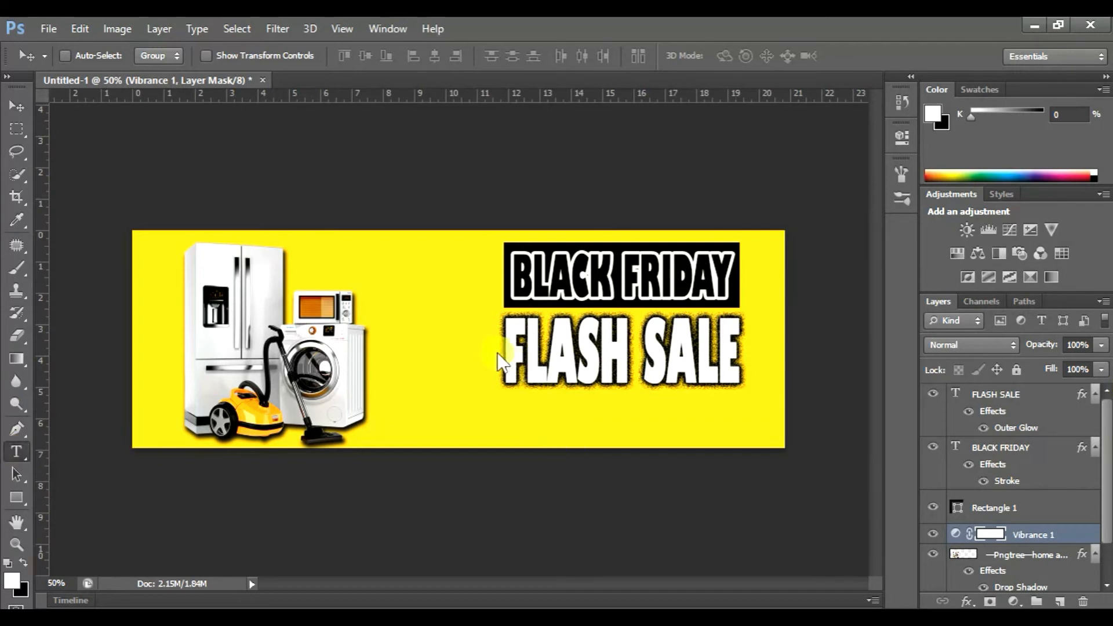
{"action": "left_click", "coordinate": [423, 357]}
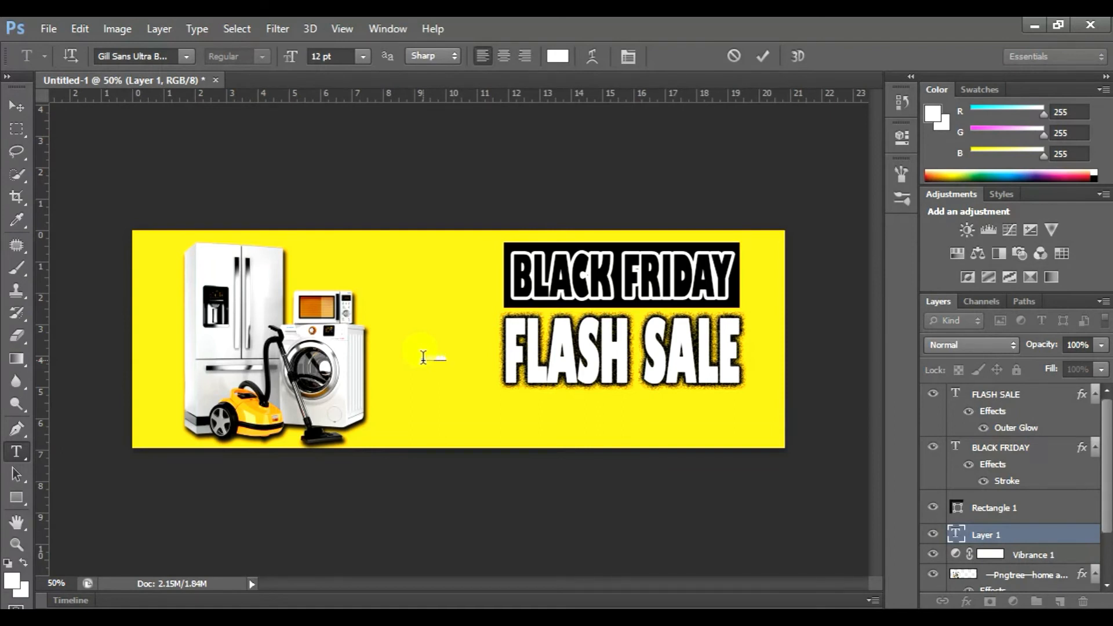
{"action": "left_click", "coordinate": [16, 106]}
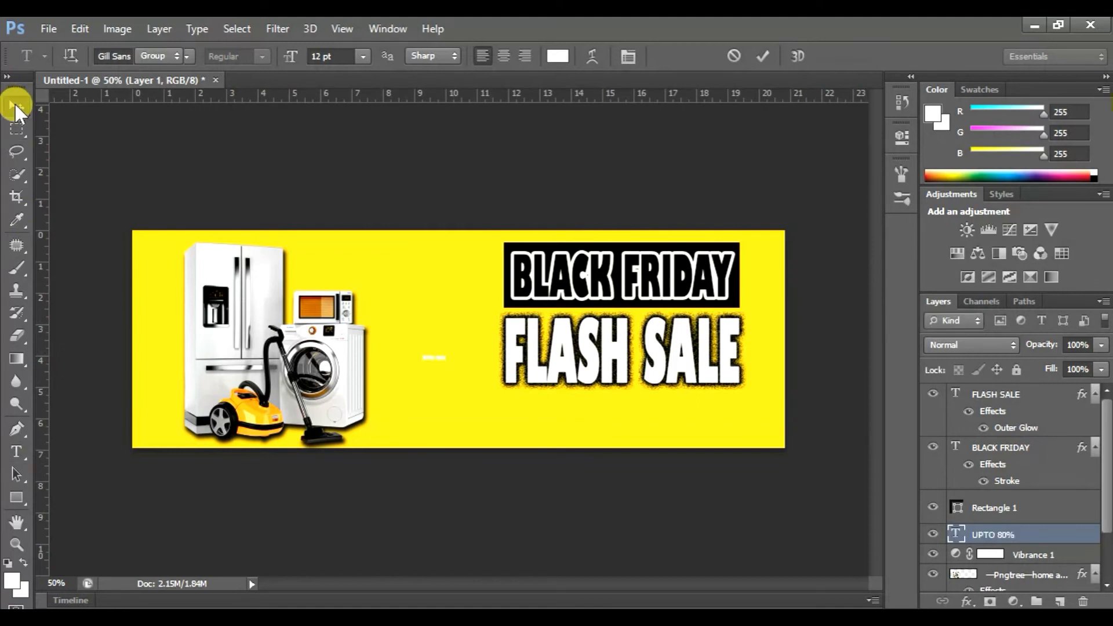
Enlarge the UPTO 80% text to about 1133% width and 1230% height and place it below the FLASH SALE headline.
{"action": "key", "text": "ctrl+t"}
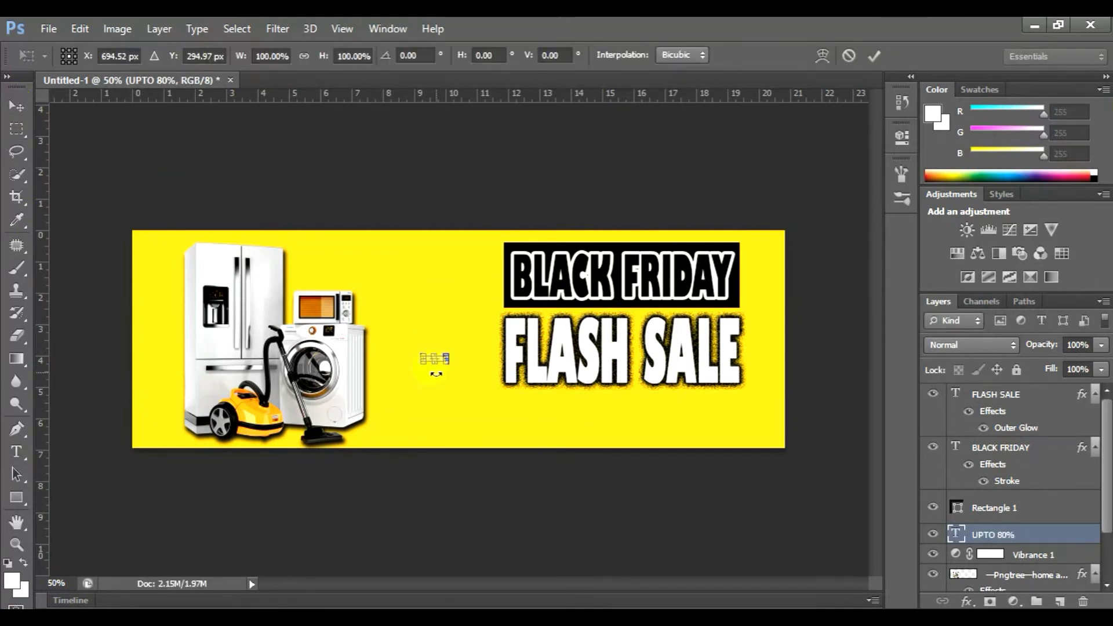
{"action": "left_click_drag", "start_coordinate": [452, 347], "coordinate": [688, 276]}
{"action": "left_click_drag", "start_coordinate": [462, 307], "coordinate": [448, 401]}
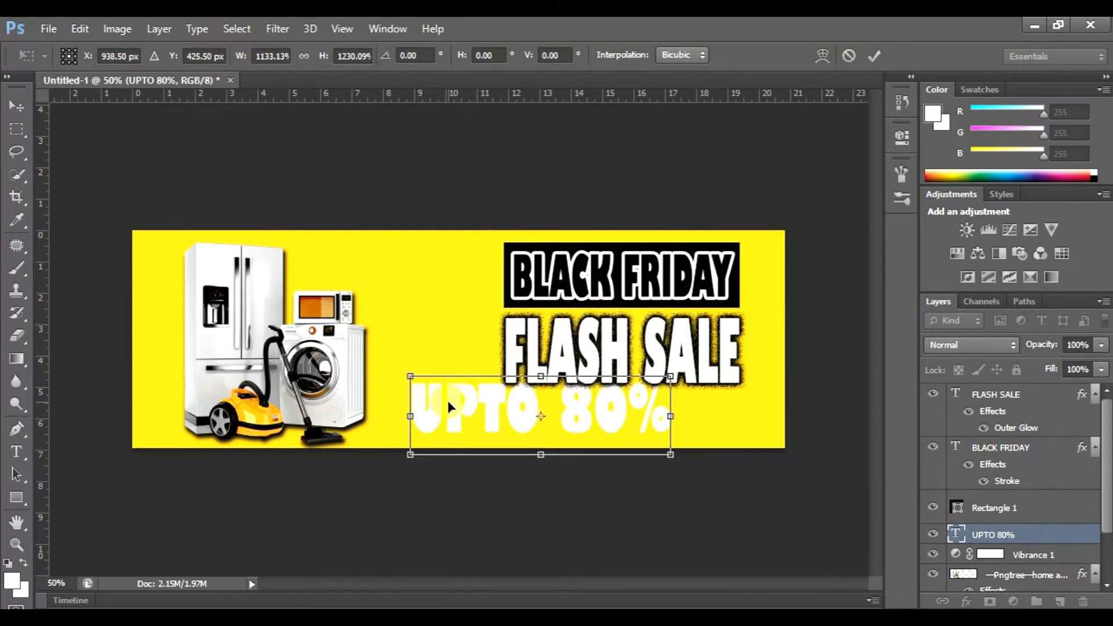
{"action": "key", "text": "Return"}
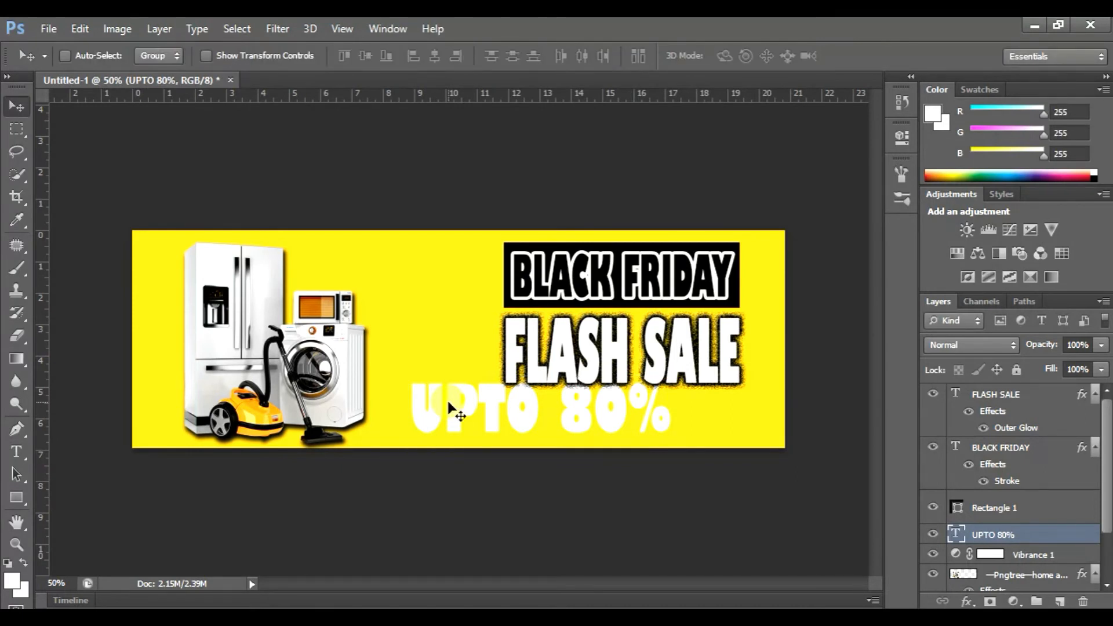
Rotate the UPTO 80% text by about -90.72° and move it between the appliances and the headlines.
{"action": "key", "text": "ctrl+t"}
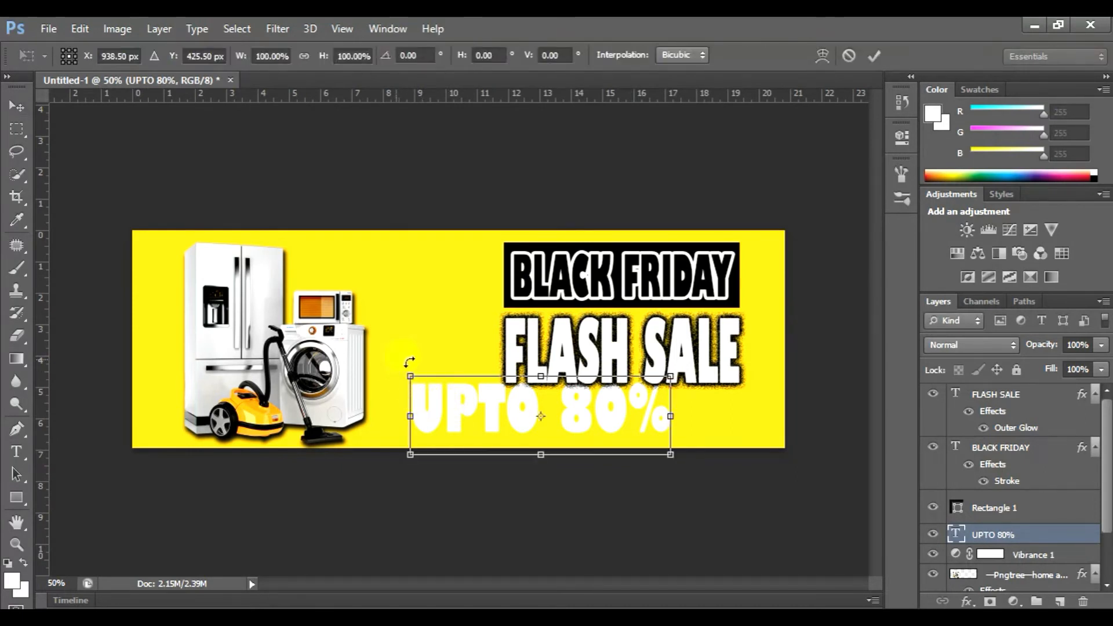
{"action": "left_click_drag", "start_coordinate": [653, 460], "coordinate": [578, 320]}
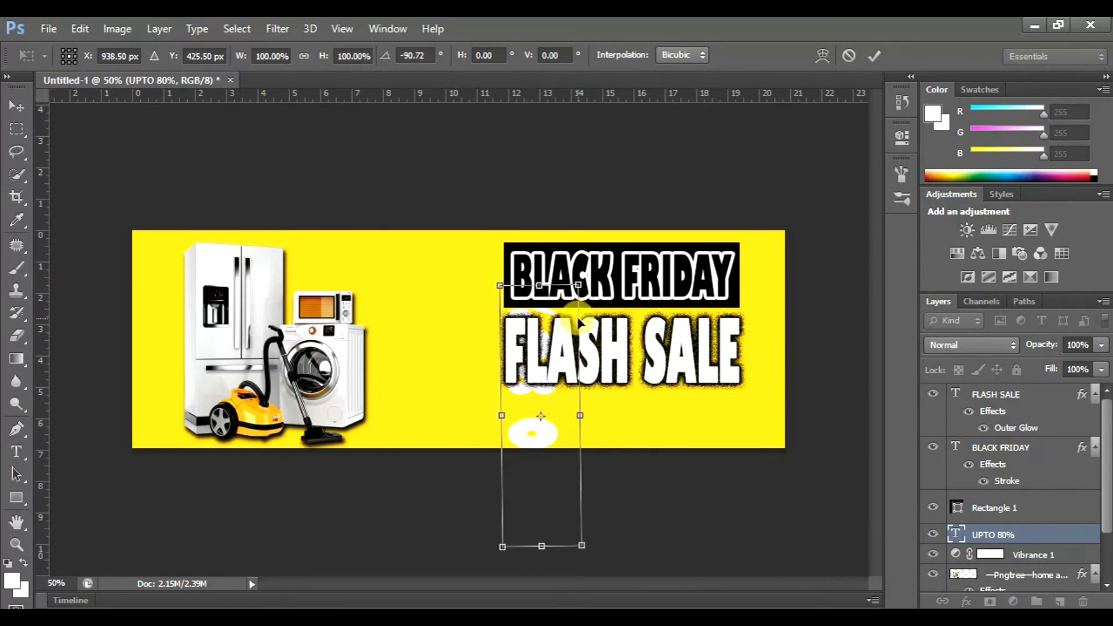
{"action": "key", "text": "Return"}
{"action": "left_click_drag", "start_coordinate": [526, 445], "coordinate": [475, 390]}
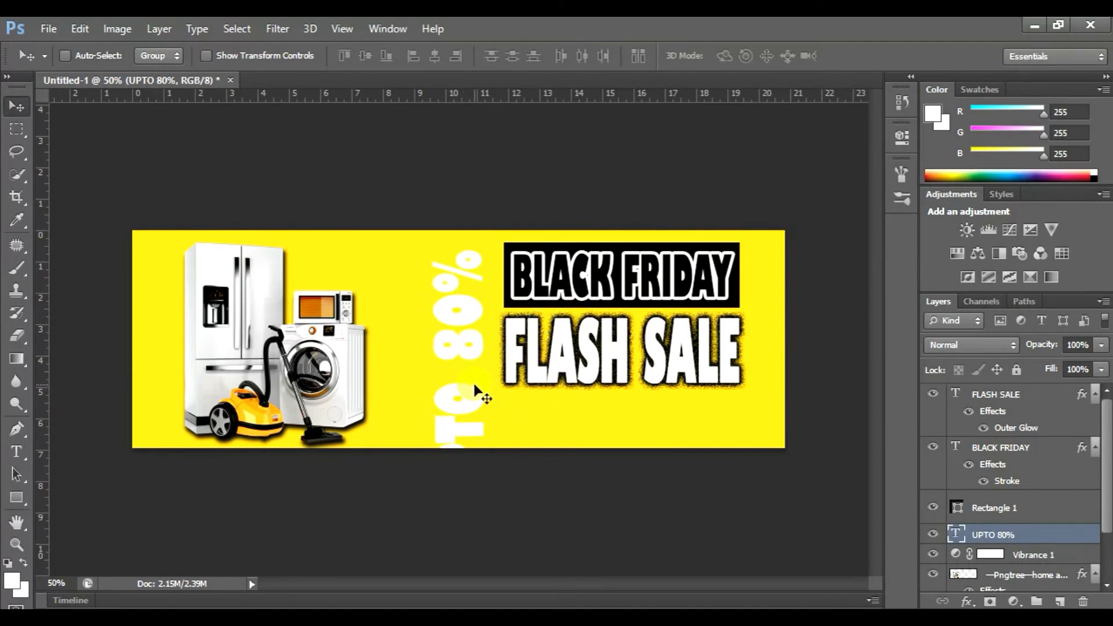
Straighten the vertical UPTO 80% text by 0.51° and shrink it to 84.89% width, reducing its height to fit inside the banner.
{"action": "key", "text": "ctrl+t"}
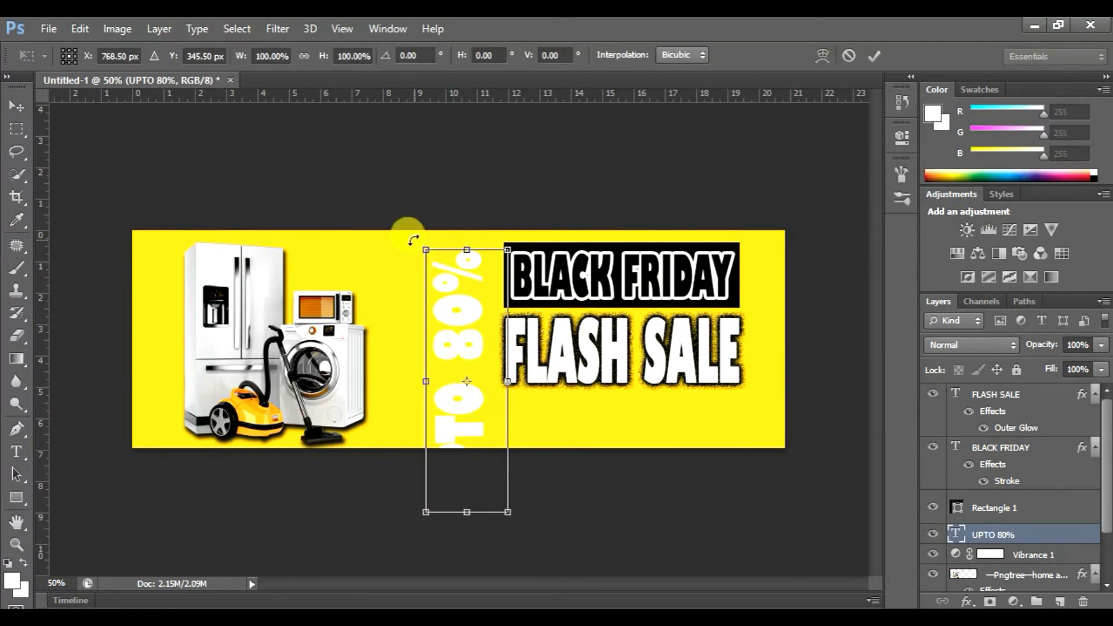
{"action": "left_click_drag", "start_coordinate": [417, 238], "coordinate": [416, 240]}
{"action": "left_click_drag", "start_coordinate": [506, 513], "coordinate": [496, 463]}
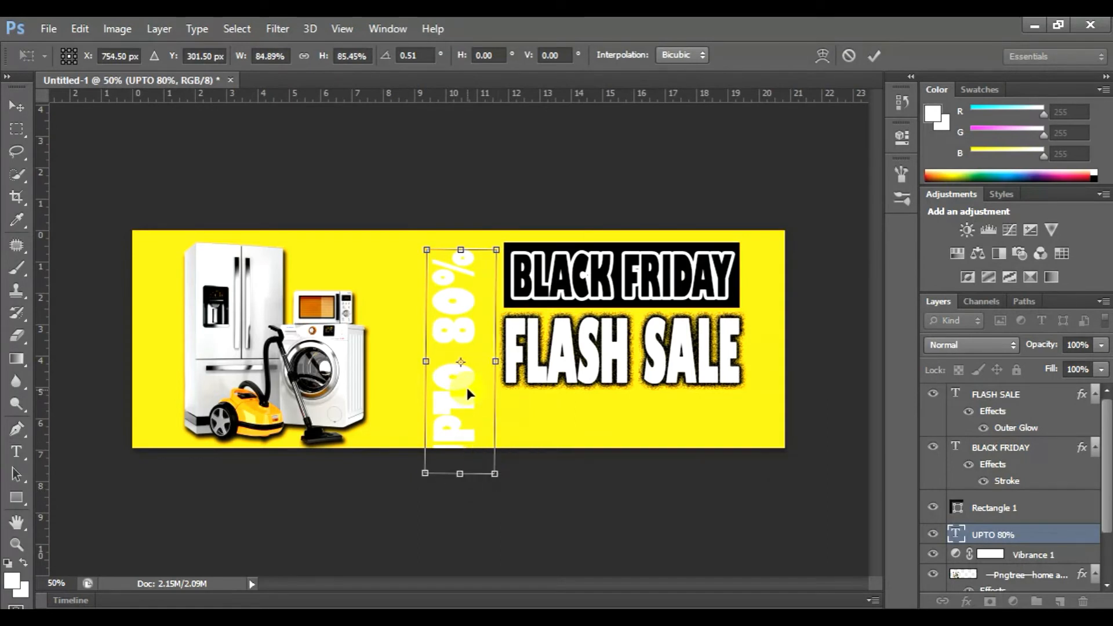
{"action": "left_click_drag", "start_coordinate": [463, 383], "coordinate": [467, 362]}
{"action": "left_click_drag", "start_coordinate": [466, 227], "coordinate": [467, 243]}
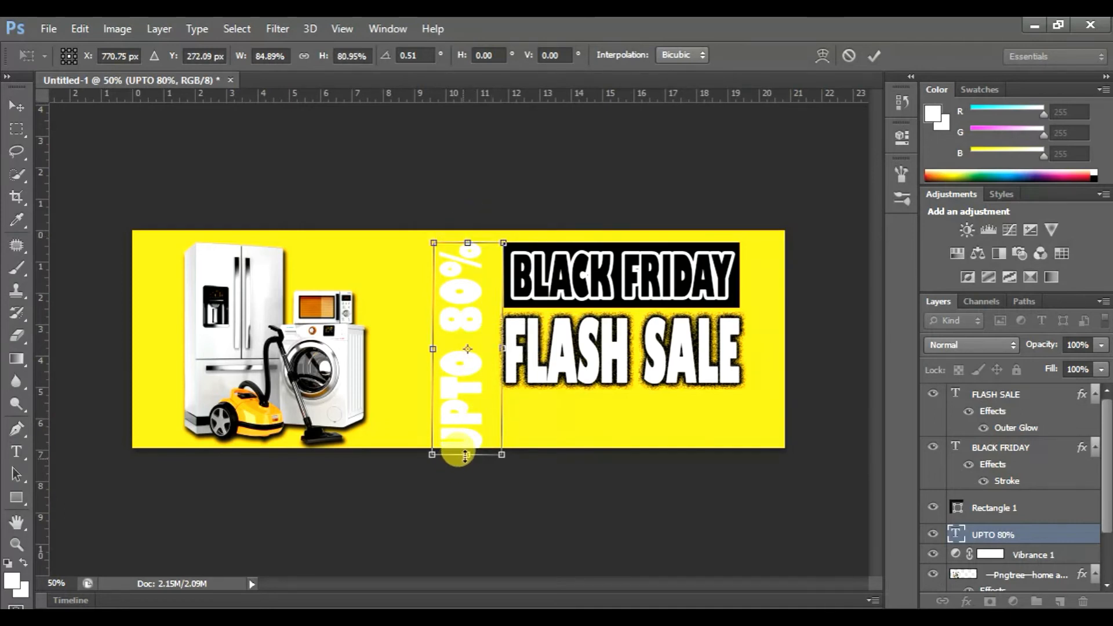
{"action": "left_click_drag", "start_coordinate": [467, 454], "coordinate": [468, 444]}
{"action": "key", "text": "Return"}
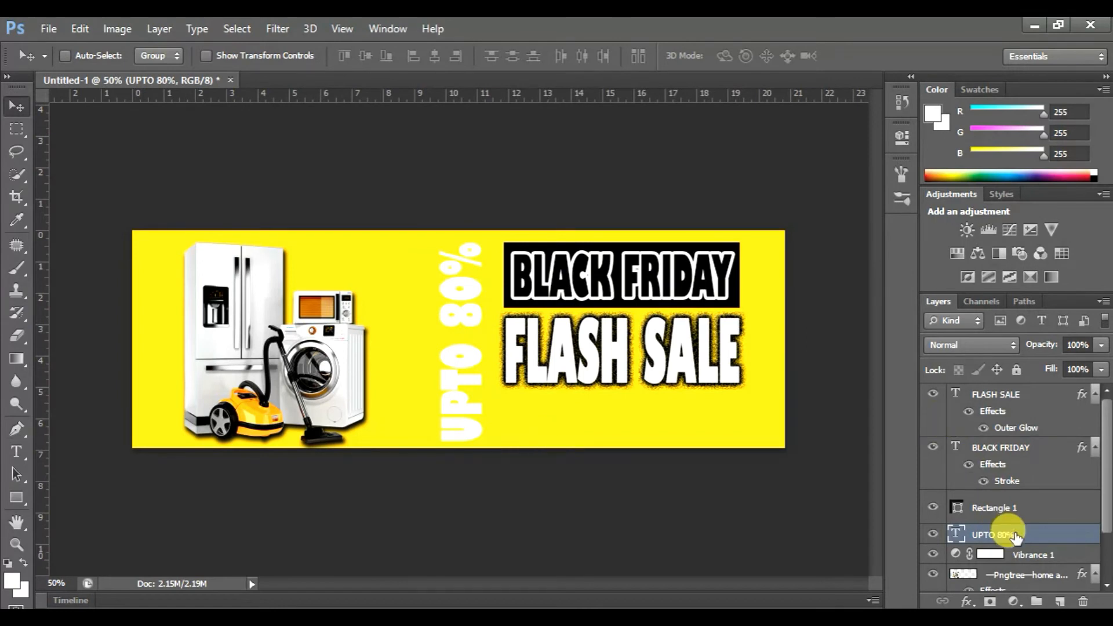
Try red and blue on the vertical UPTO 80% text, and change its colour to black (#000000).
{"action": "left_click", "coordinate": [16, 451]}
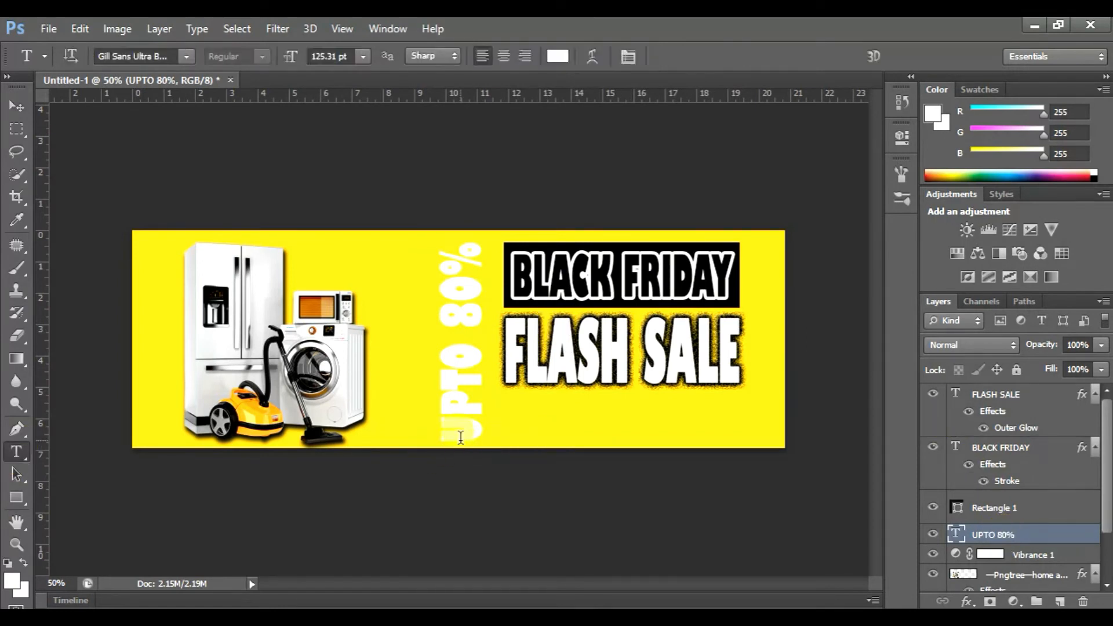
{"action": "left_click_drag", "start_coordinate": [464, 449], "coordinate": [445, 222]}
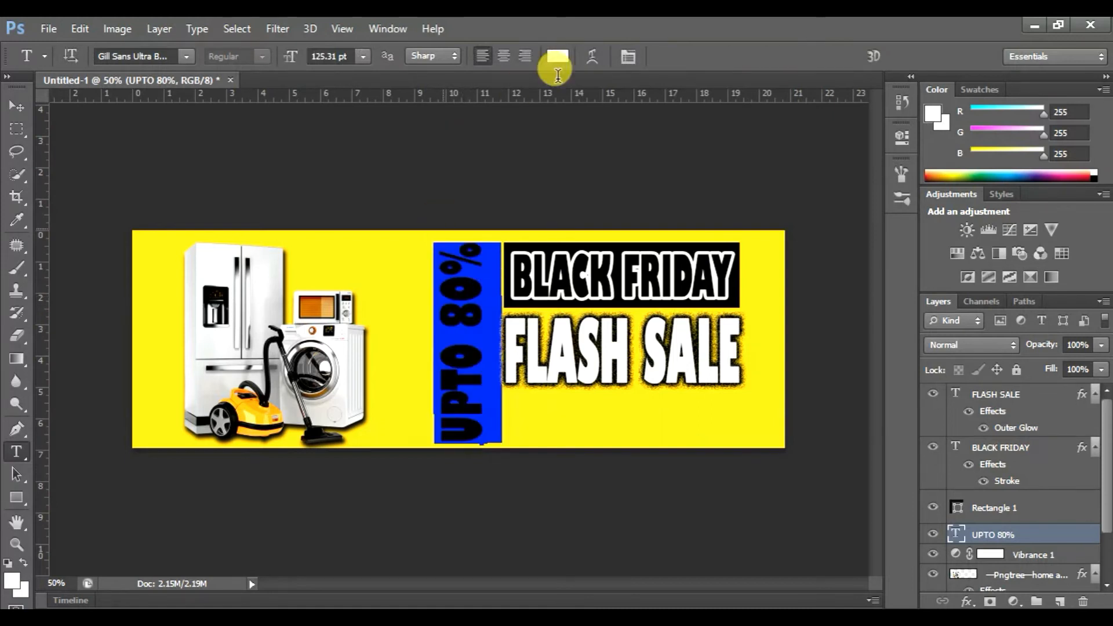
{"action": "left_click", "coordinate": [558, 55]}
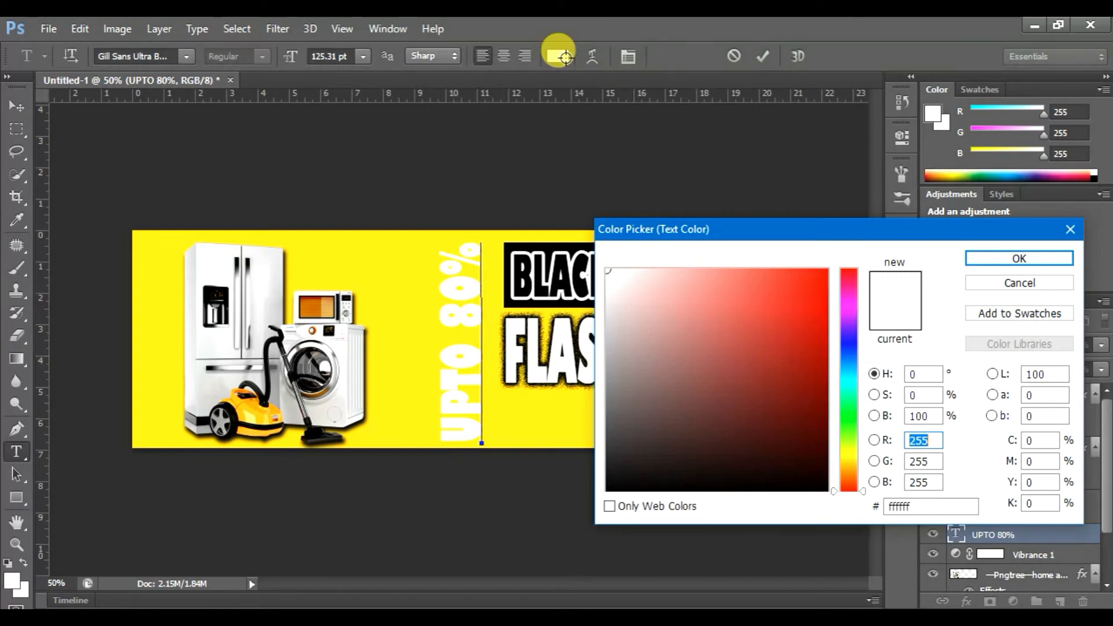
{"action": "left_click", "coordinate": [813, 285]}
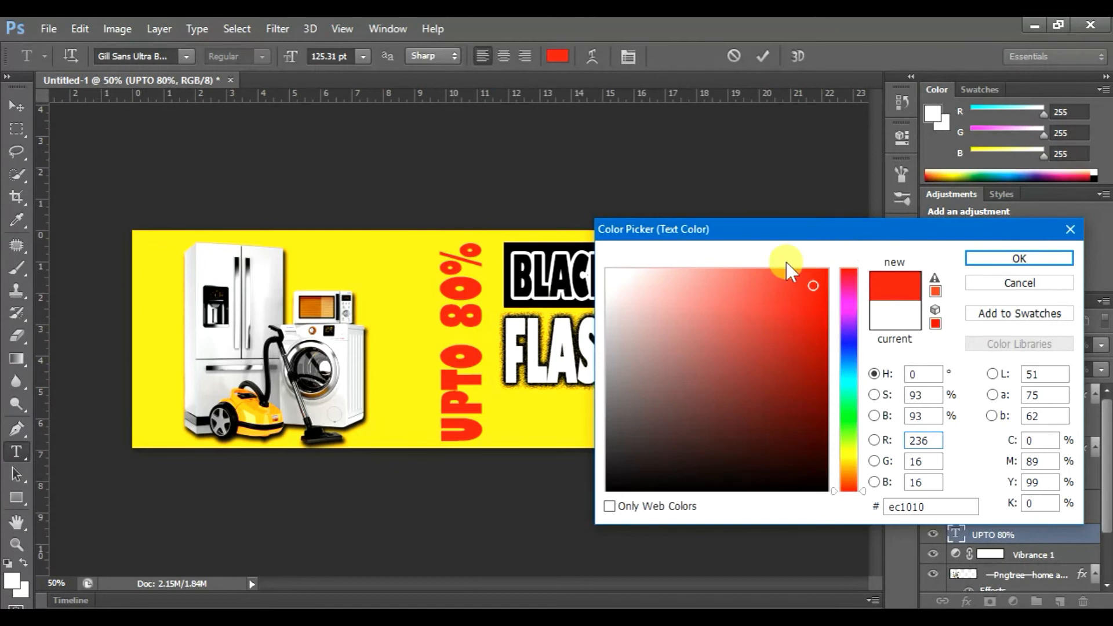
{"action": "left_click", "coordinate": [850, 378]}
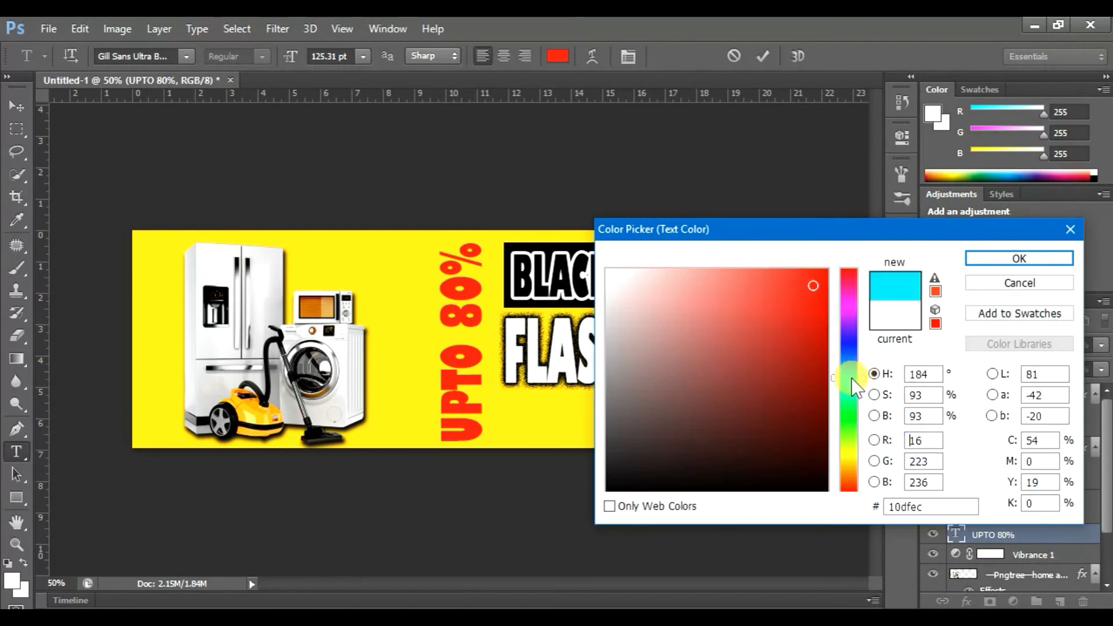
{"action": "left_click", "coordinate": [852, 357]}
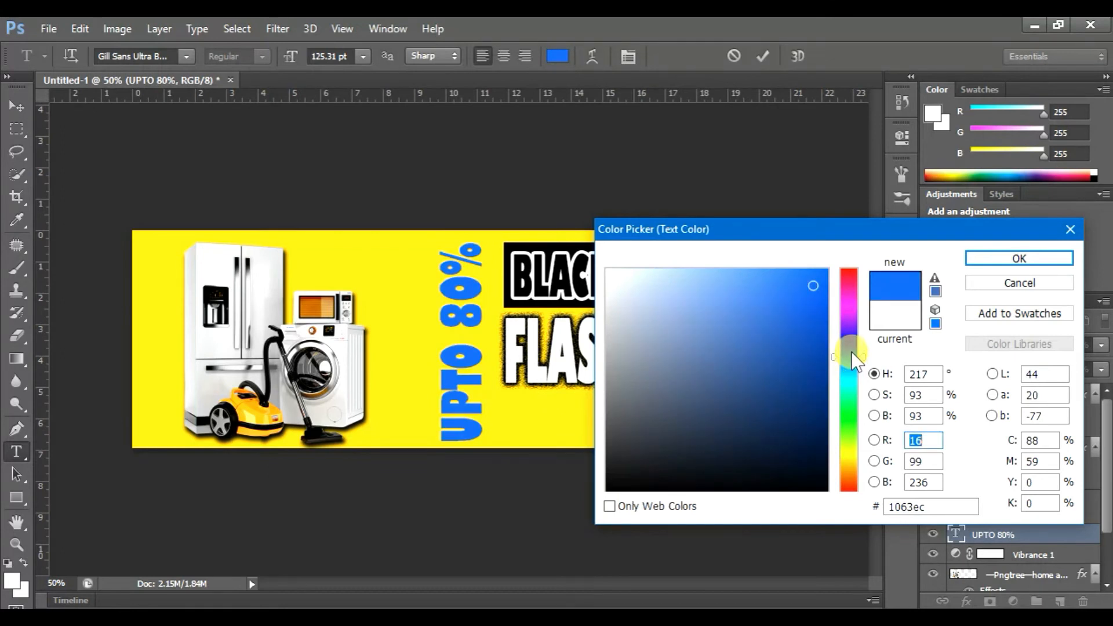
{"action": "left_click", "coordinate": [847, 340]}
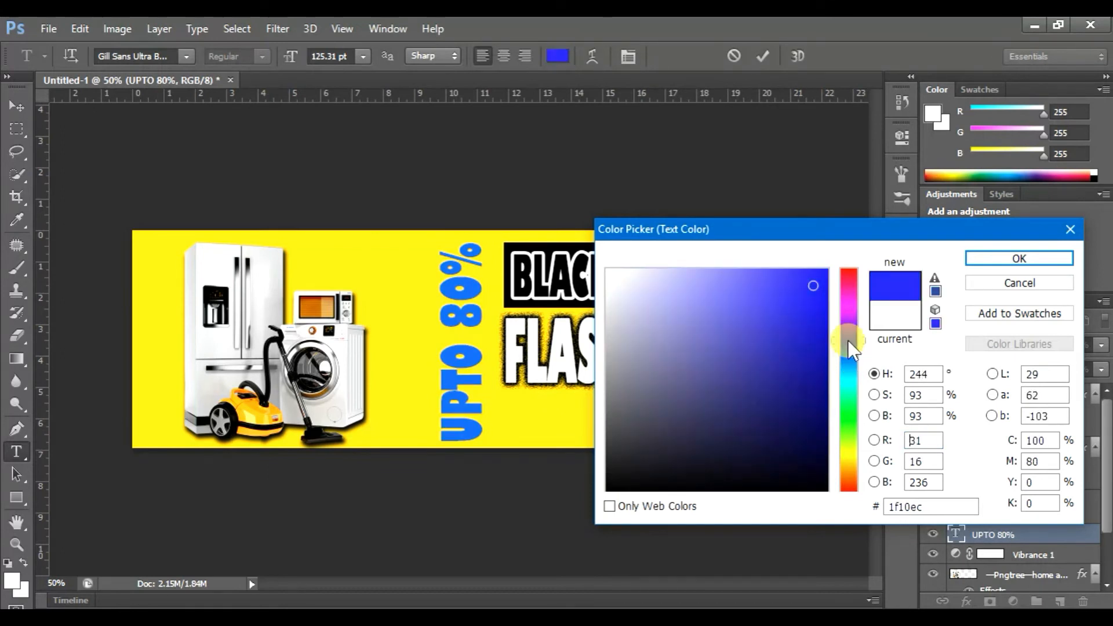
{"action": "left_click", "coordinate": [828, 491]}
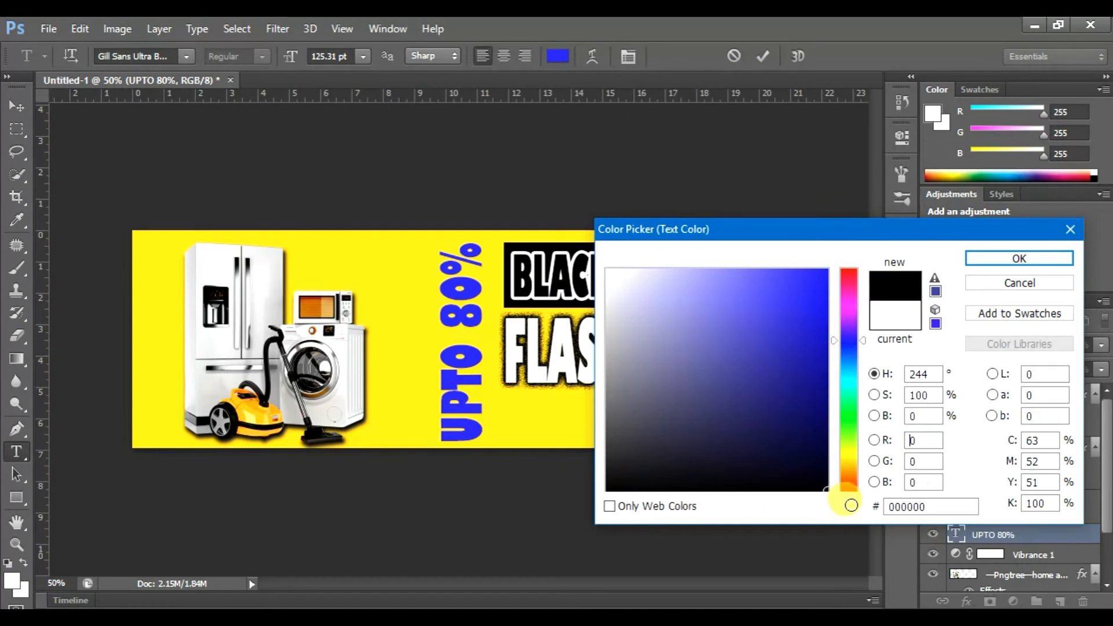
{"action": "left_click", "coordinate": [997, 258]}
{"action": "key", "text": "ctrl+a"}
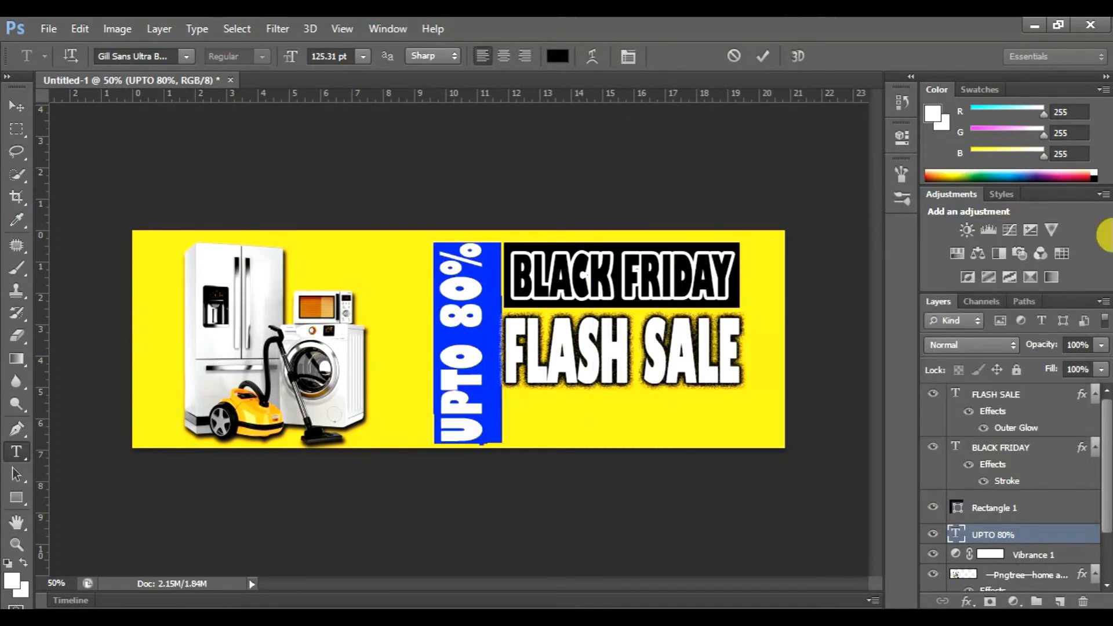
{"action": "left_click", "coordinate": [17, 105]}
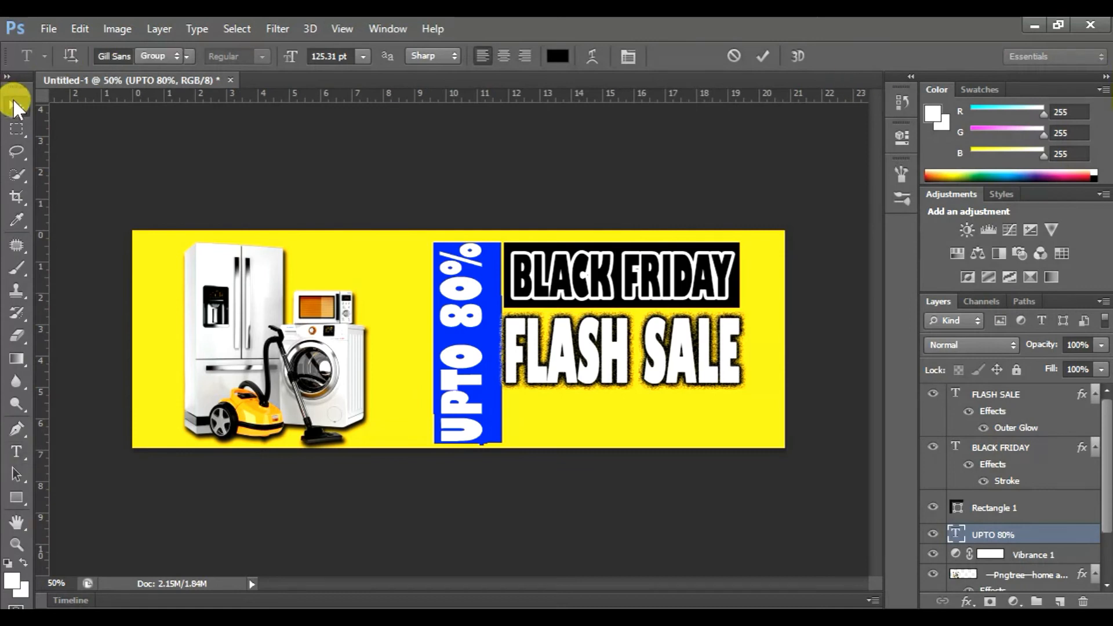
Widen the vertical UPTO 80% text to 110.30% width towards the appliances, with the height at 100.06%.
{"action": "key", "text": "ctrl+t"}
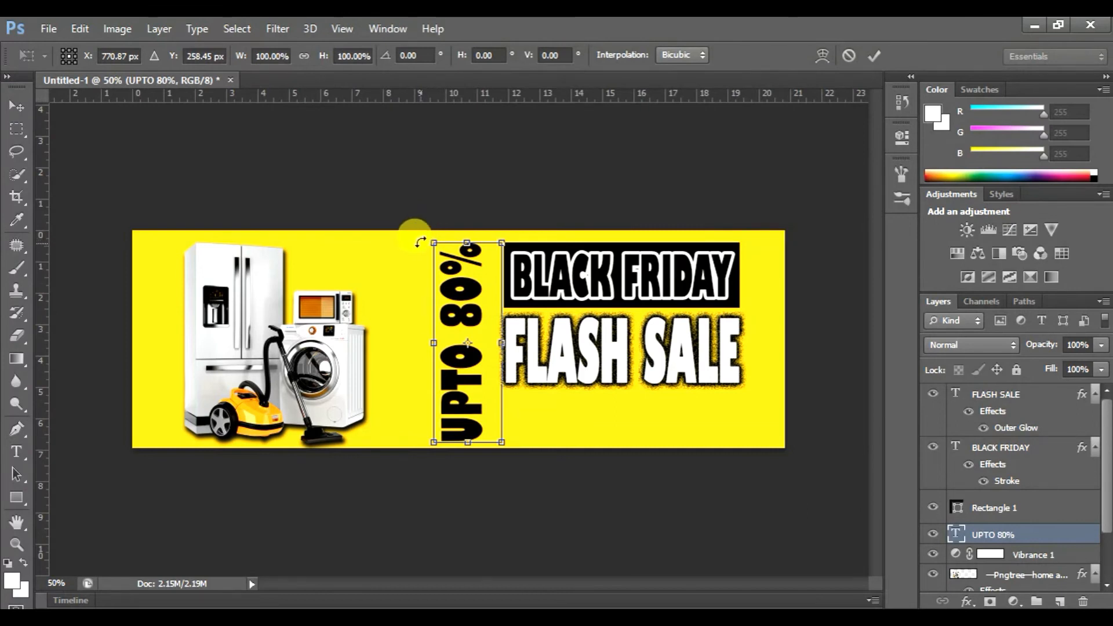
{"action": "left_click_drag", "start_coordinate": [420, 245], "coordinate": [419, 245]}
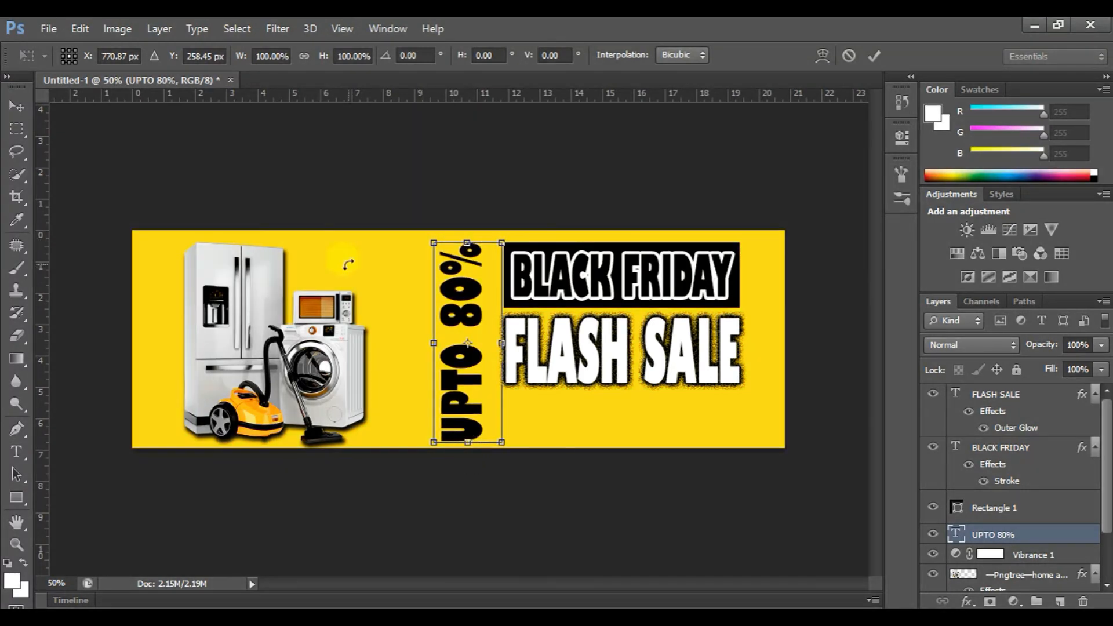
{"action": "left_click_drag", "start_coordinate": [429, 350], "coordinate": [422, 348]}
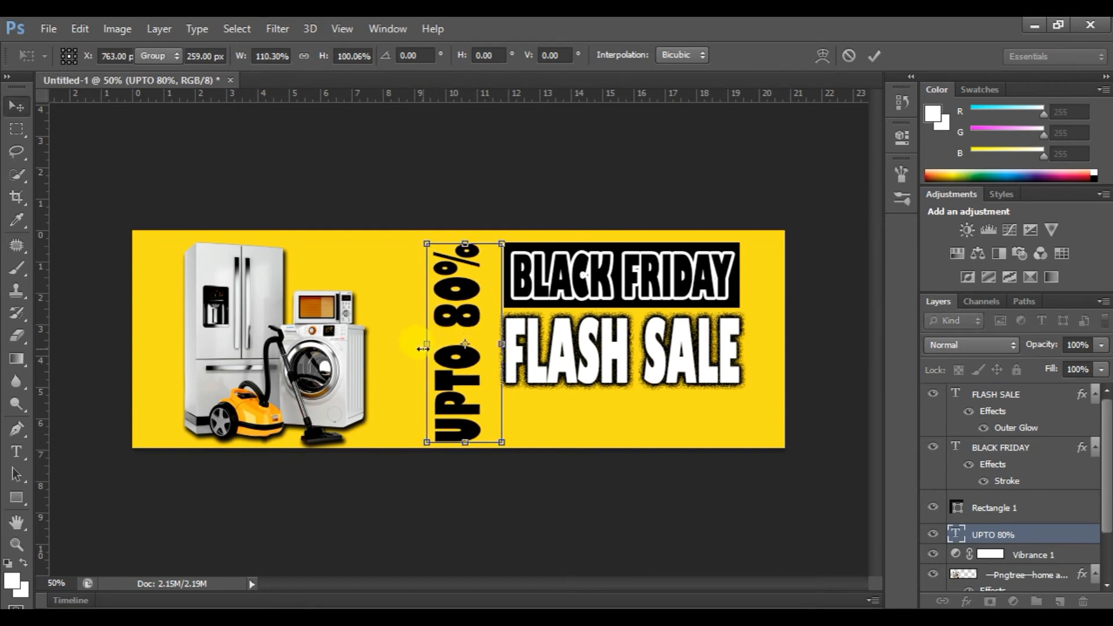
{"action": "key", "text": "Return"}
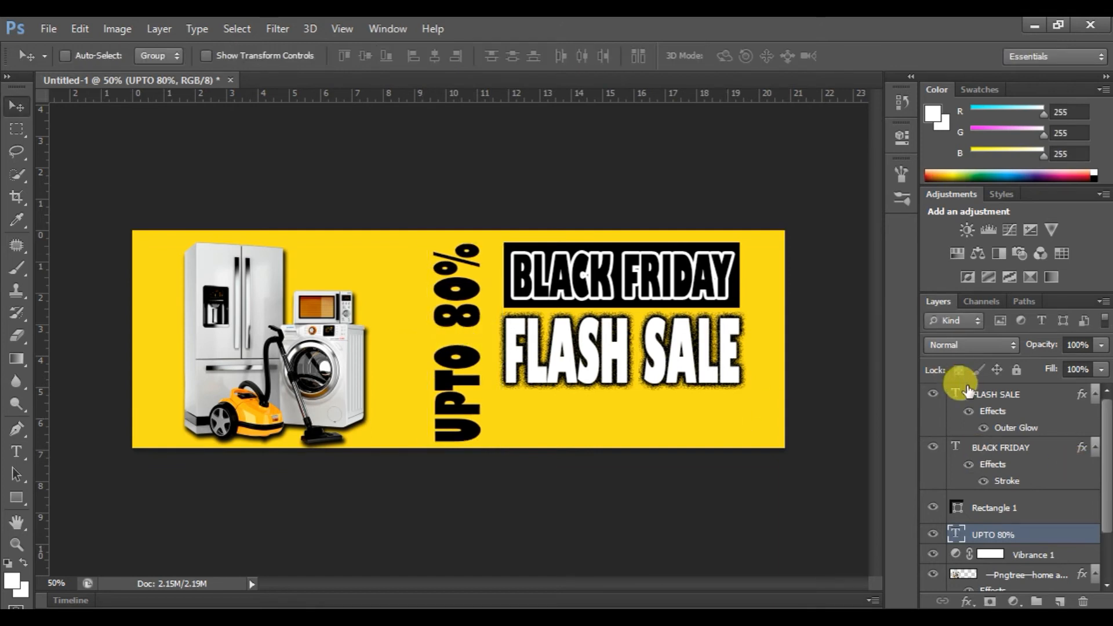
Add a white (#ffffff) outside Stroke of 10 px to the vertical UPTO 80% text.
{"action": "right_click", "coordinate": [1054, 535]}
{"action": "left_click", "coordinate": [833, 30]}
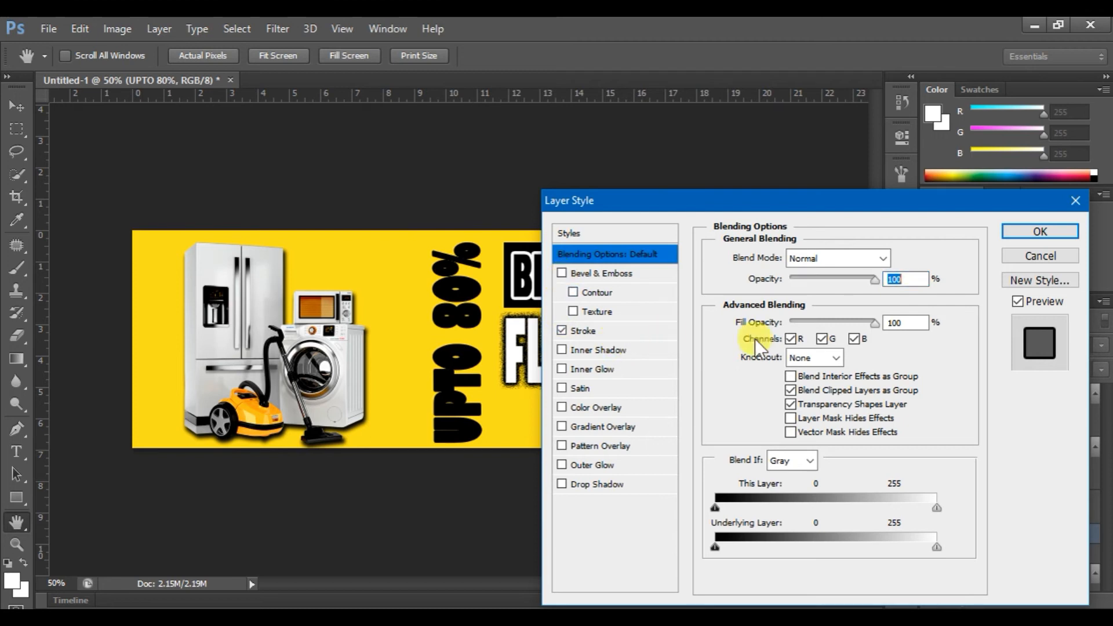
{"action": "left_click", "coordinate": [582, 333]}
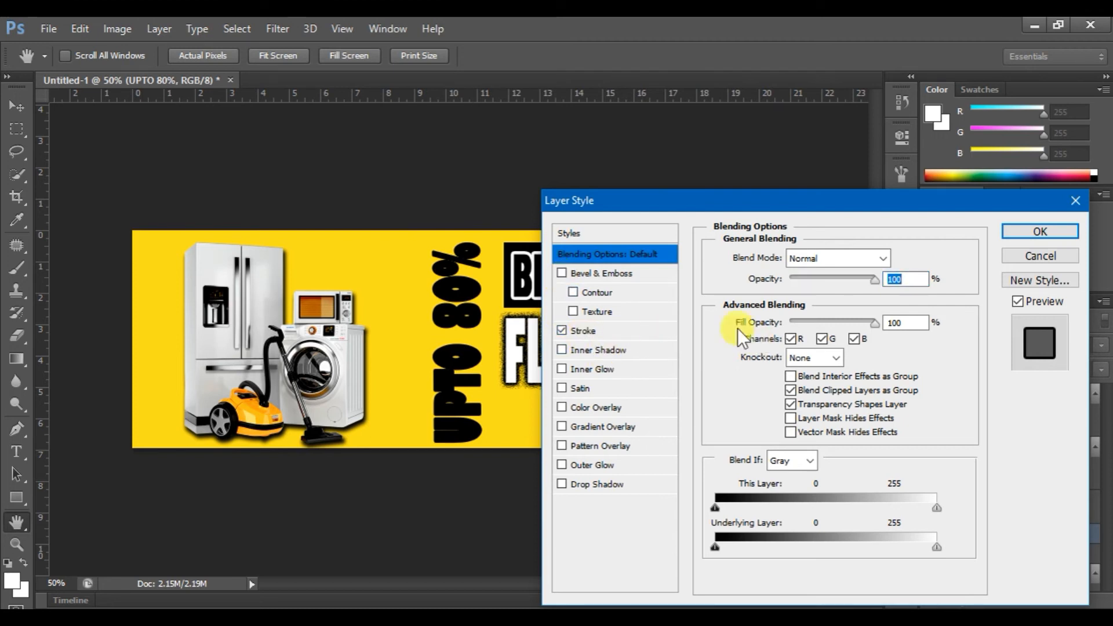
{"action": "left_click", "coordinate": [764, 371]}
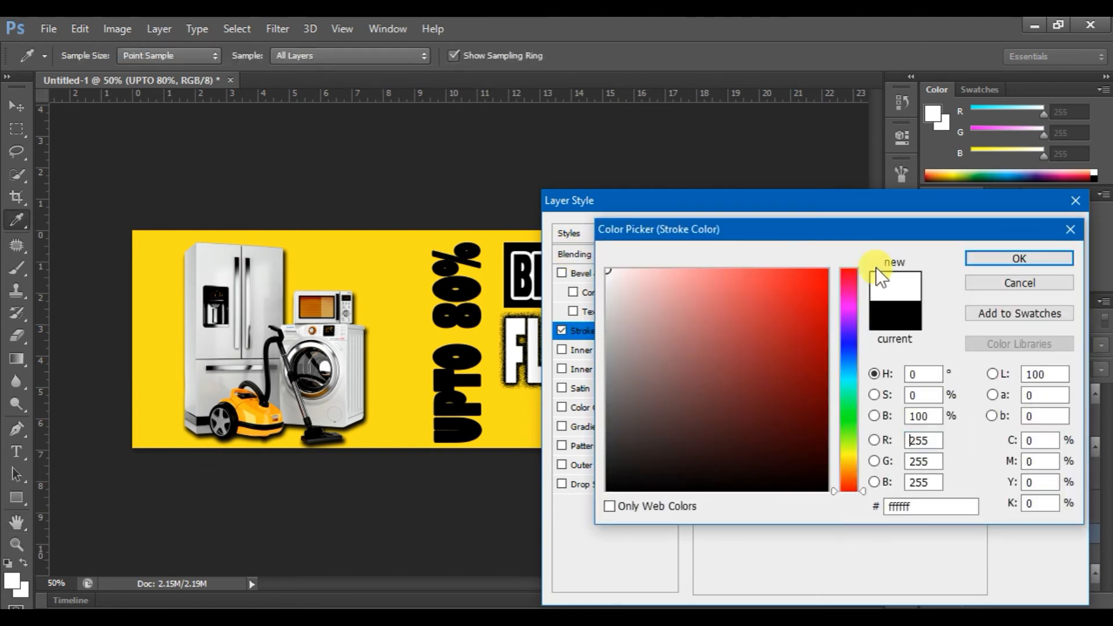
{"action": "left_click", "coordinate": [1014, 258]}
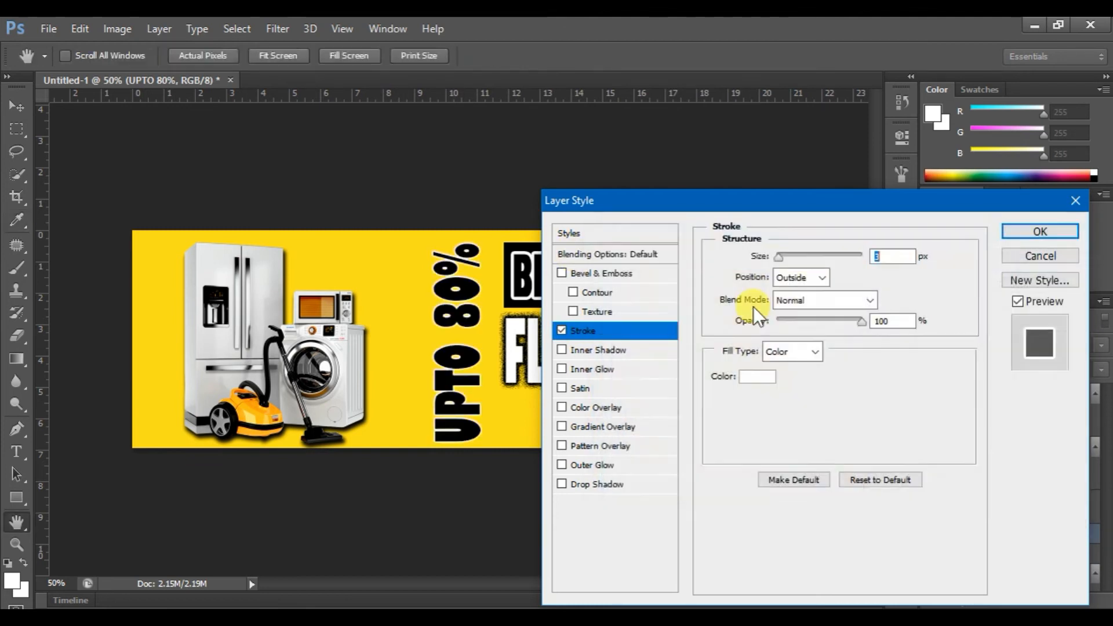
{"action": "left_click_drag", "start_coordinate": [778, 255], "coordinate": [787, 255]}
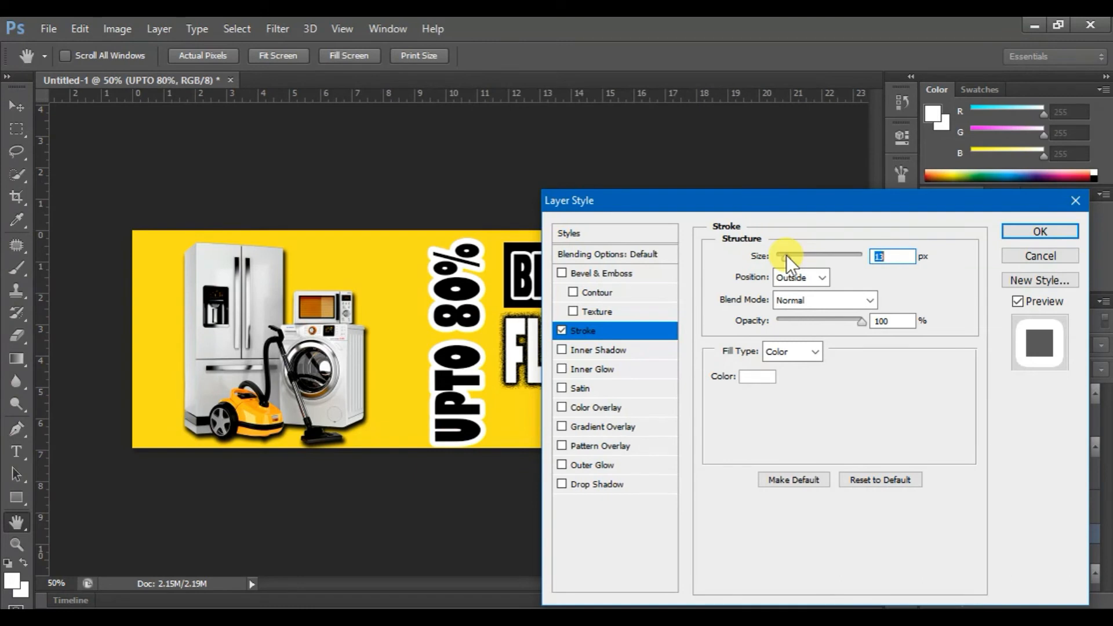
{"action": "left_click_drag", "start_coordinate": [786, 255], "coordinate": [784, 258]}
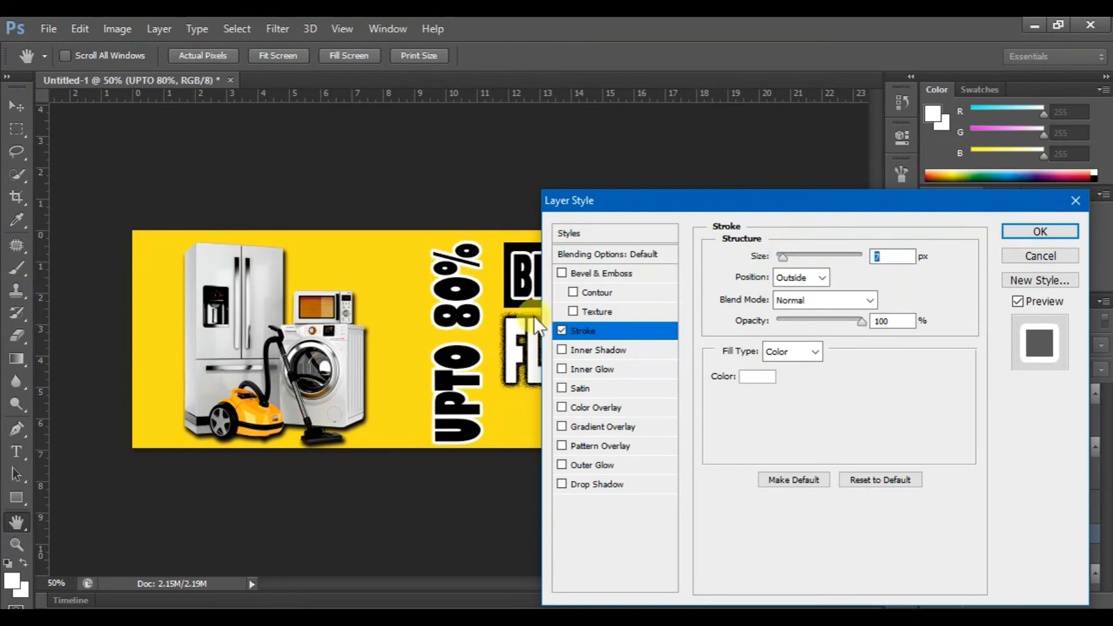
{"action": "left_click", "coordinate": [562, 273]}
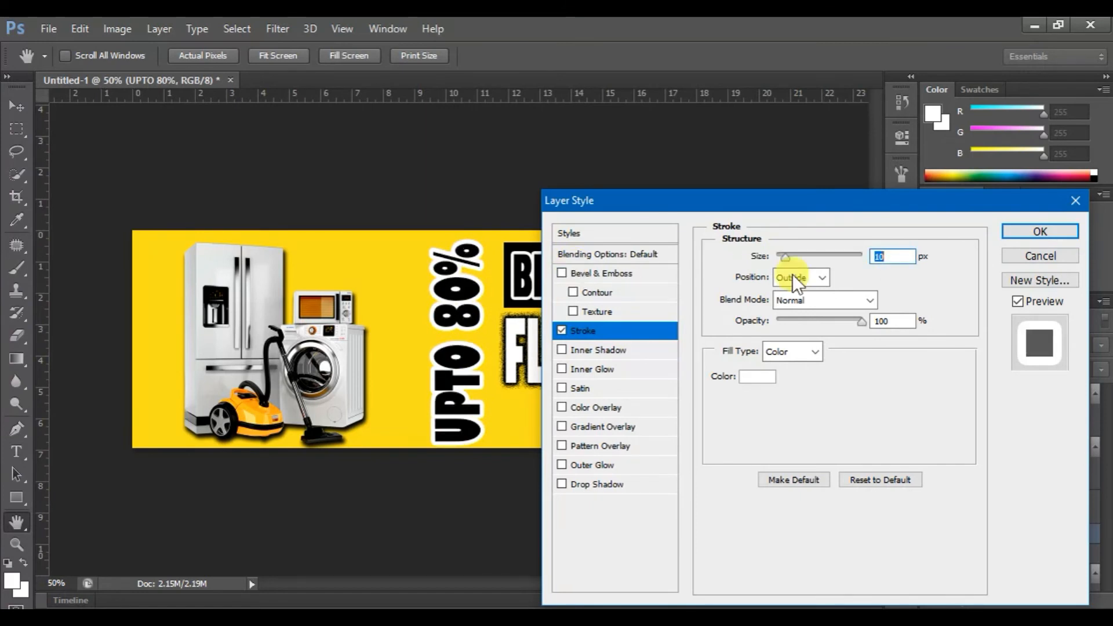
{"action": "left_click", "coordinate": [1022, 229]}
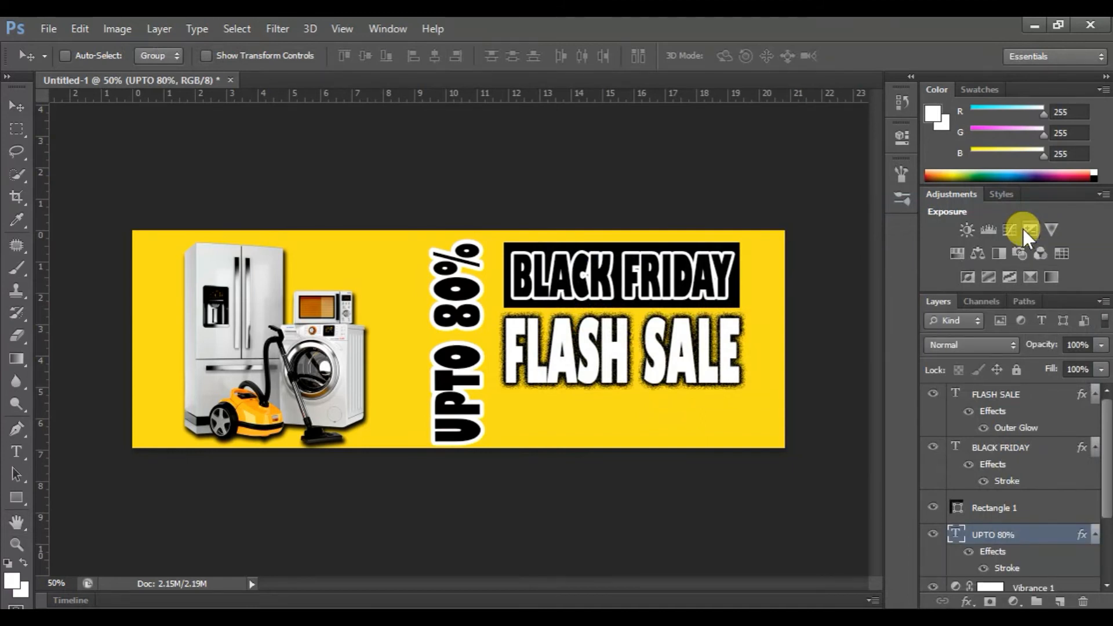
Widen the outlined UPTO 80% text towards the BLACK FRIDAY and FLASH SALE headlines.
{"action": "key", "text": "ctrl+t"}
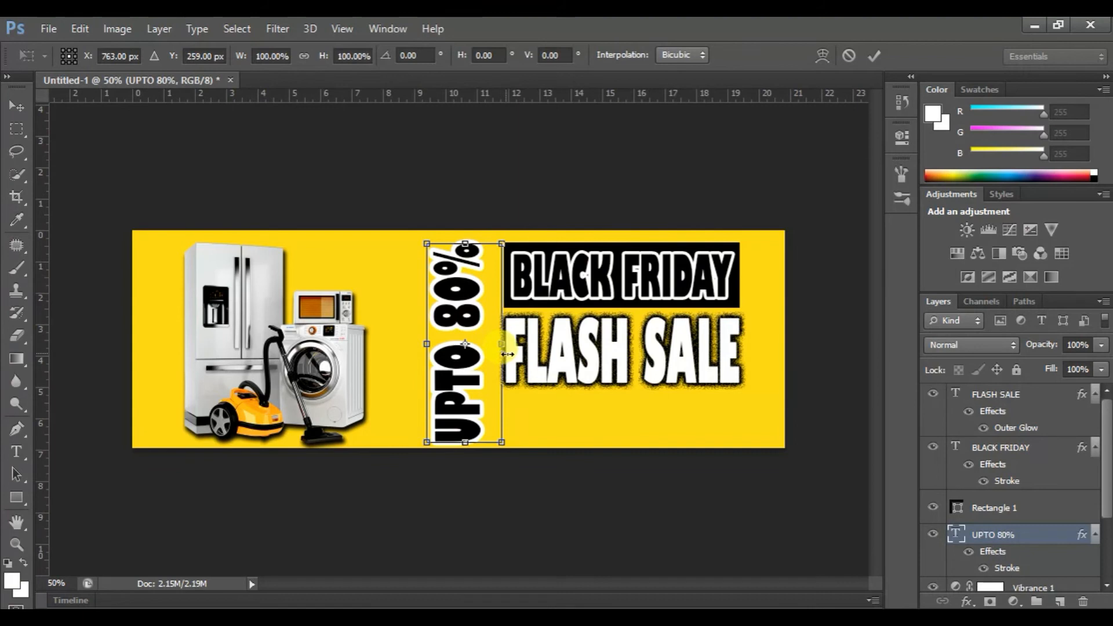
{"action": "left_click_drag", "start_coordinate": [502, 345], "coordinate": [514, 360]}
{"action": "key", "text": "Return"}
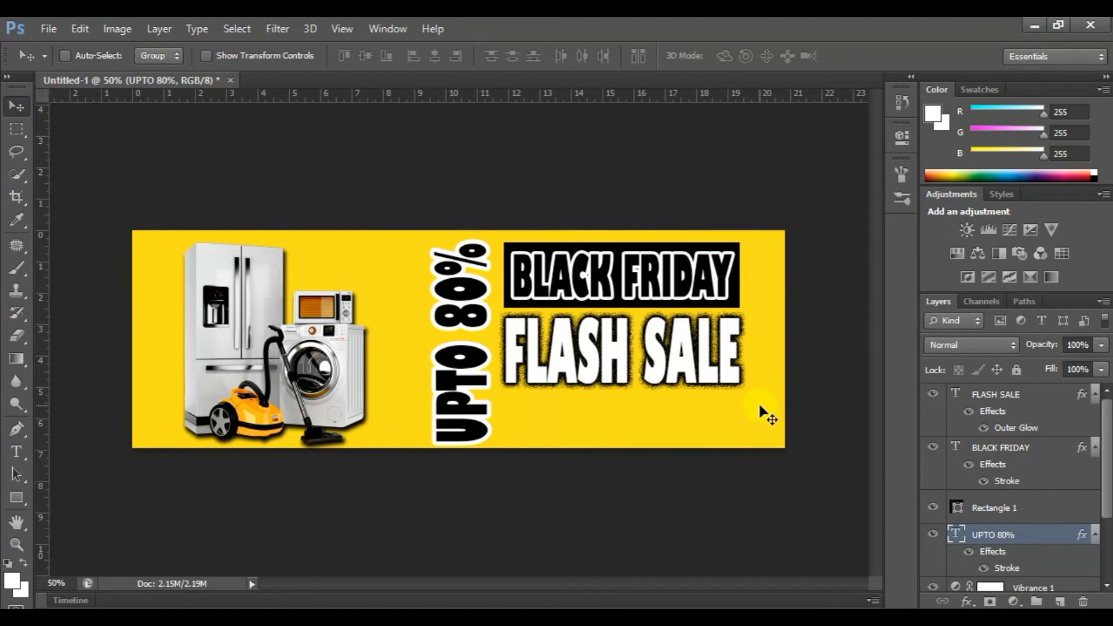
{"action": "left_click", "coordinate": [16, 452]}
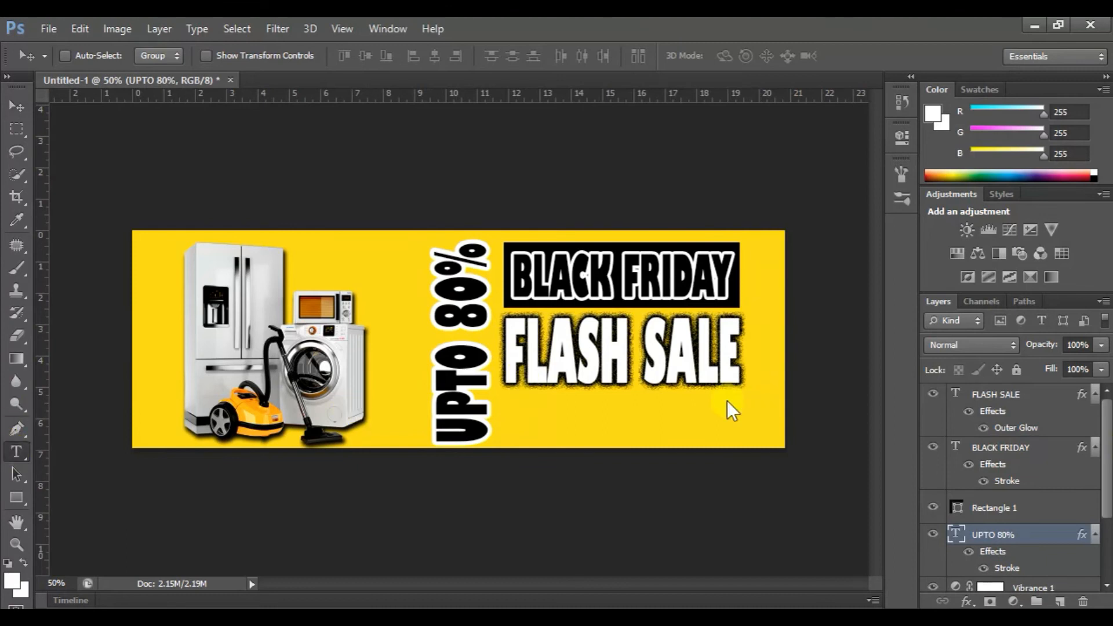
{"action": "left_click", "coordinate": [697, 403]}
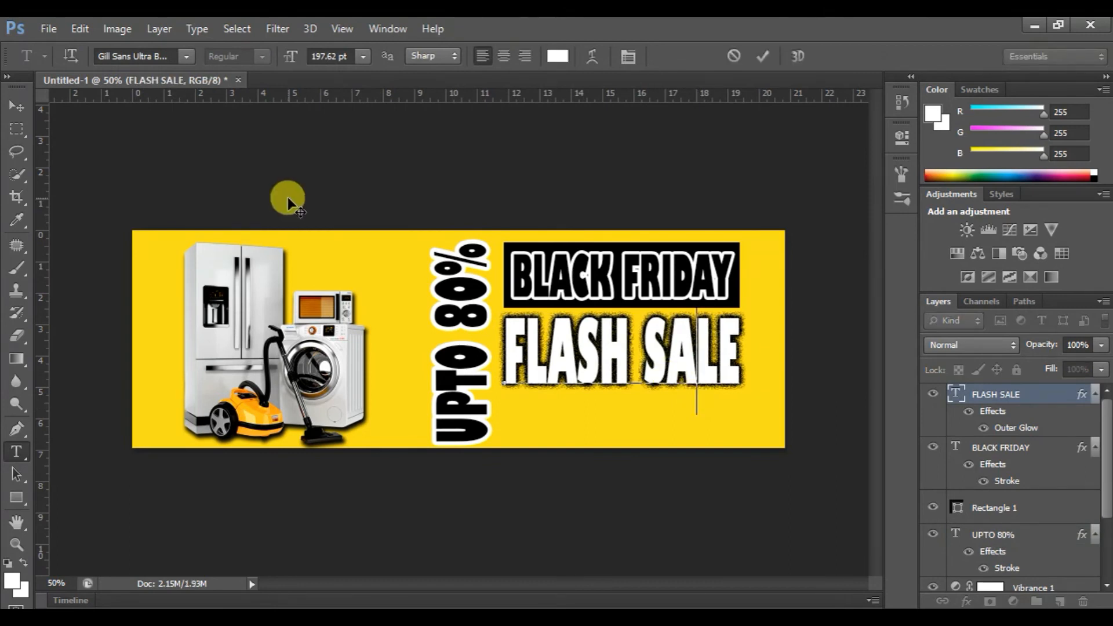
{"action": "left_click_drag", "start_coordinate": [26, 91], "coordinate": [23, 106]}
{"action": "left_click", "coordinate": [24, 106]}
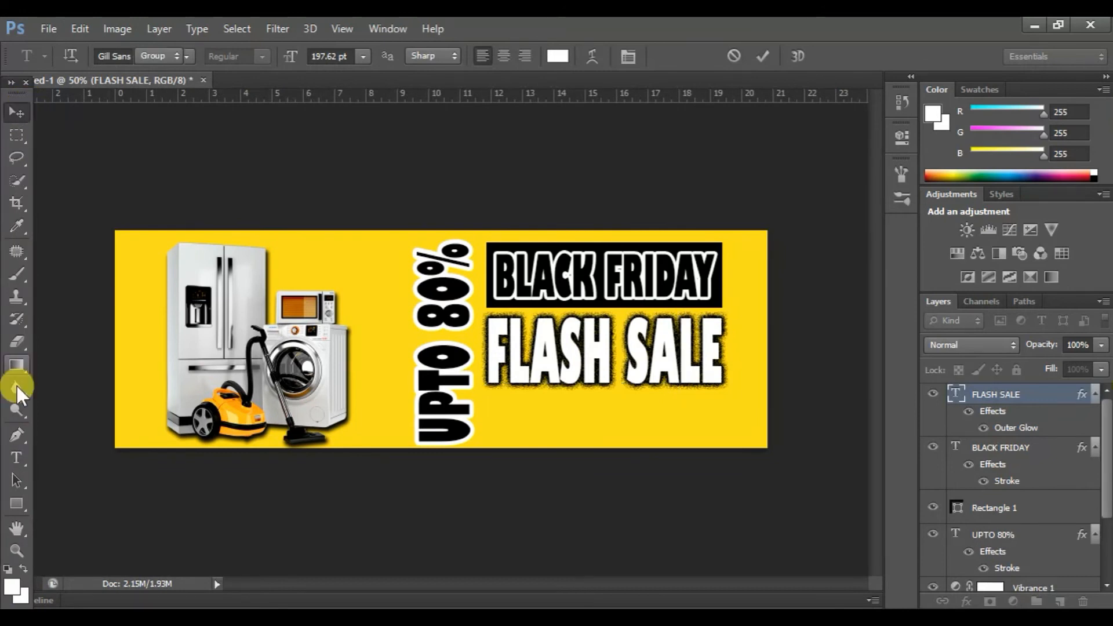
Add a new white 12 pt text line over the refrigerator reading ON ALL HOME APPLIANCES.
{"action": "left_click", "coordinate": [17, 458]}
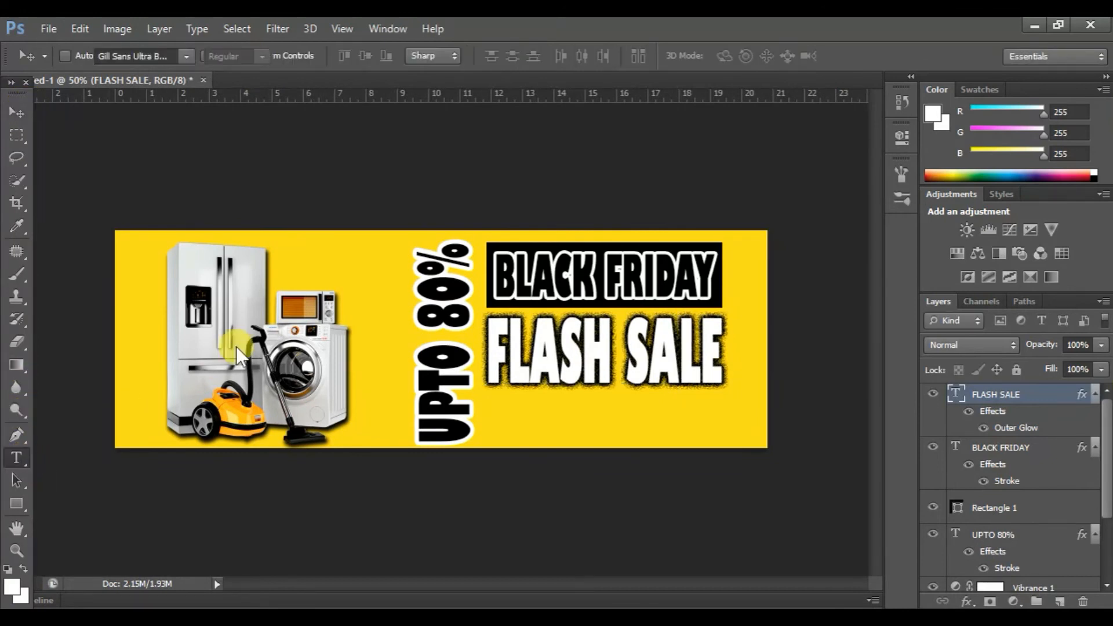
{"action": "left_click", "coordinate": [156, 331]}
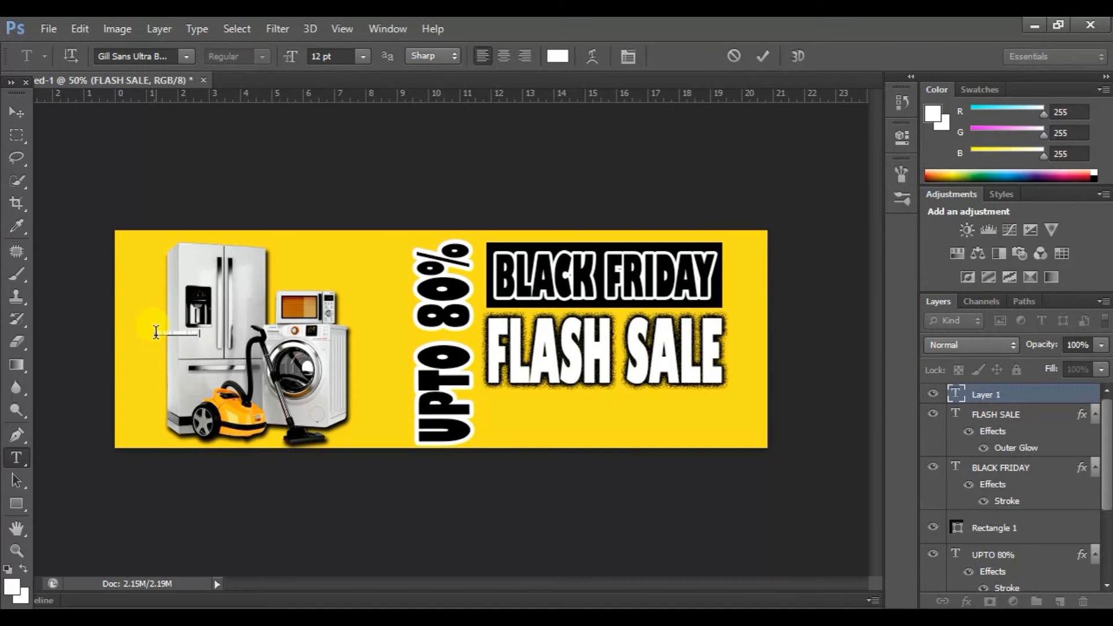
{"action": "type", "text": "PP"}
{"action": "left_click", "coordinate": [22, 107]}
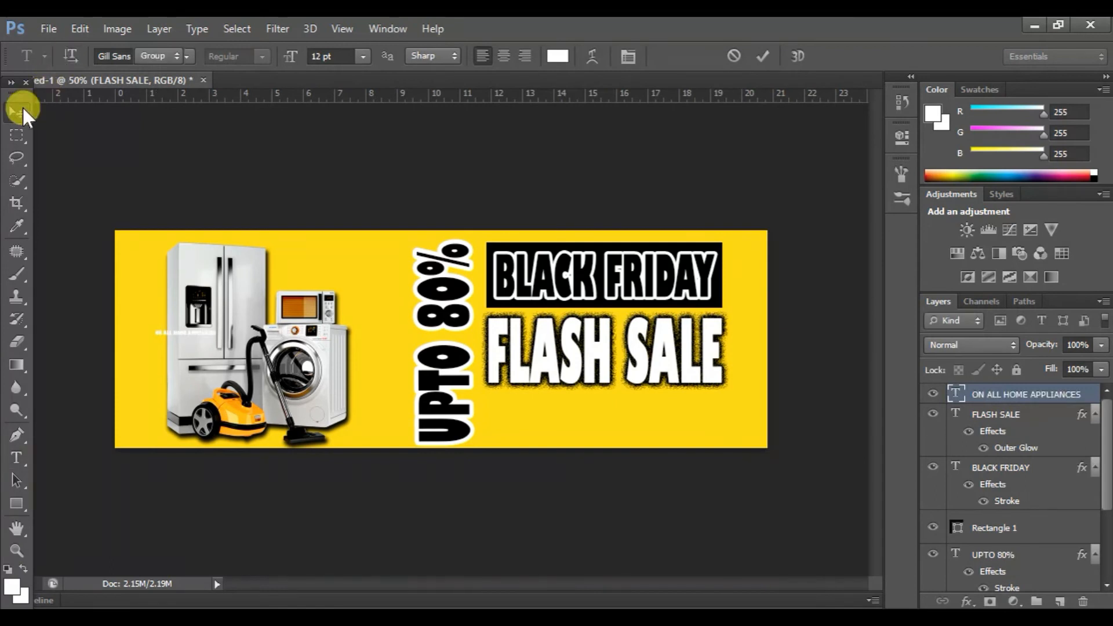
Move the ON ALL HOME APPLIANCES text beneath FLASH SALE and enlarge it to 379.72% width and 282.32% height.
{"action": "key", "text": "ctrl+t"}
{"action": "left_click_drag", "start_coordinate": [215, 330], "coordinate": [724, 398]}
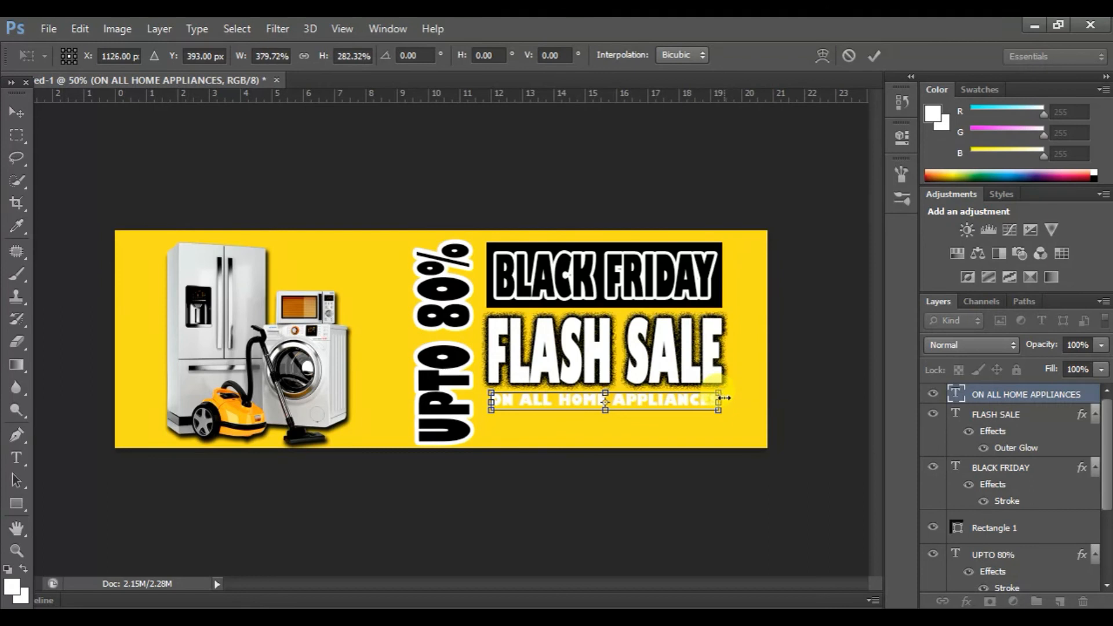
{"action": "key", "text": "Return"}
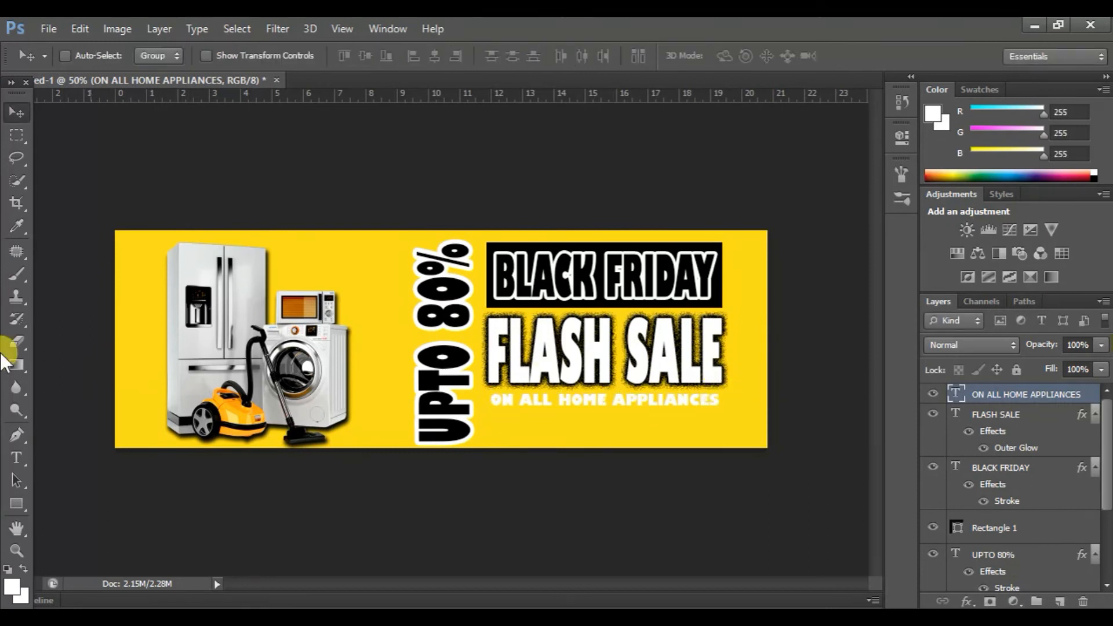
Try Javanese Text on the ON ALL HOME APPLIANCES line, and change its font to Microsoft Yi Baiti.
{"action": "left_click", "coordinate": [16, 457]}
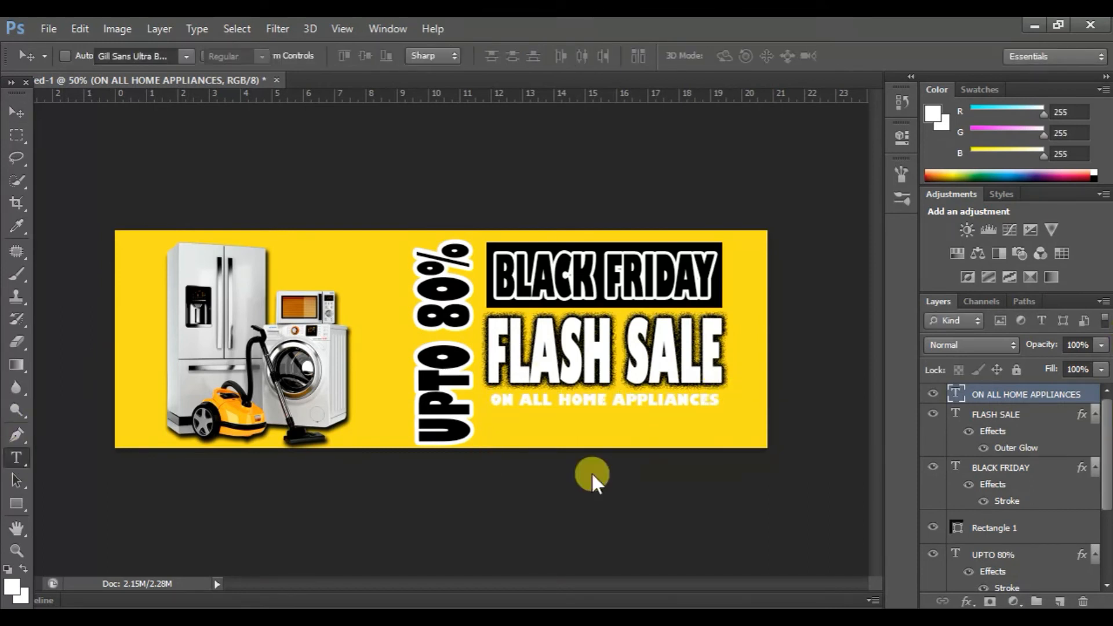
{"action": "left_click_drag", "start_coordinate": [497, 405], "coordinate": [746, 415]}
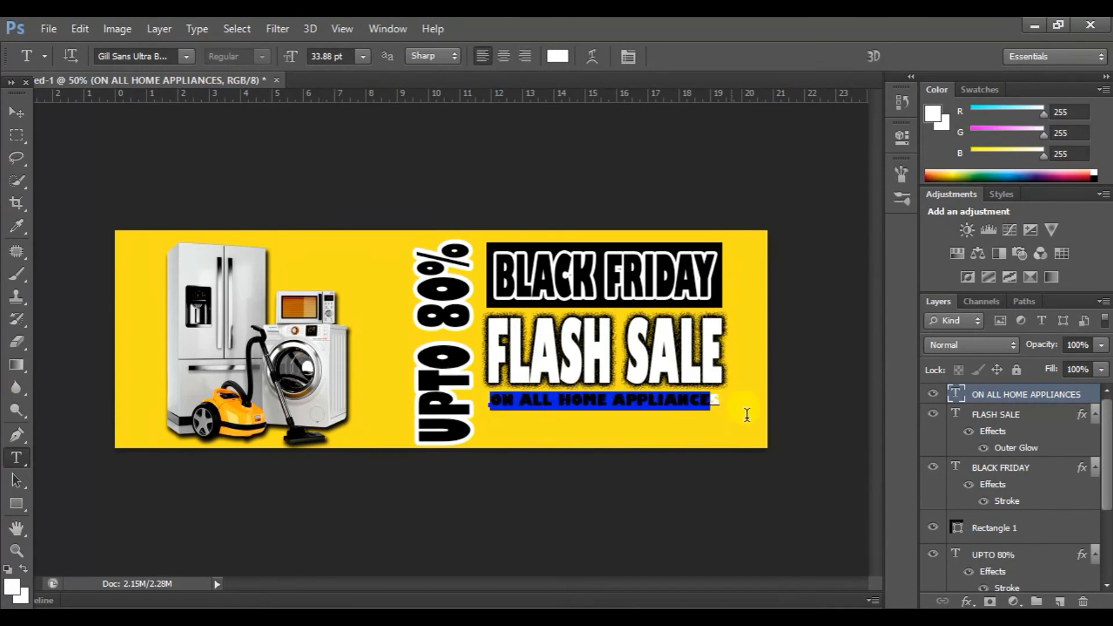
{"action": "left_click", "coordinate": [187, 57]}
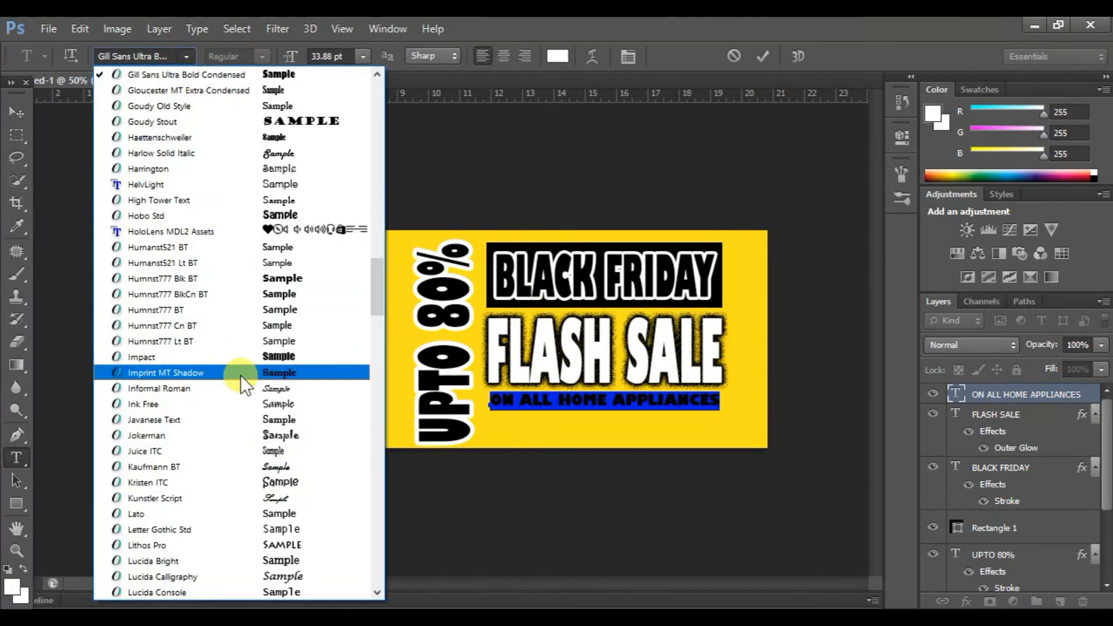
{"action": "left_click", "coordinate": [274, 417]}
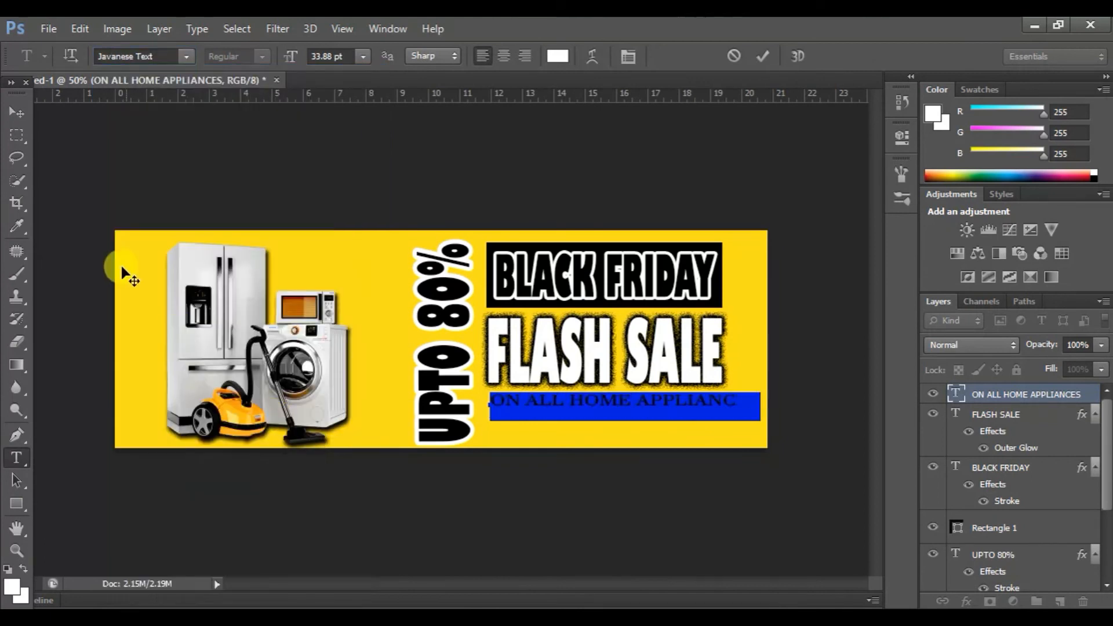
{"action": "left_click", "coordinate": [187, 56]}
{"action": "left_click", "coordinate": [298, 480]}
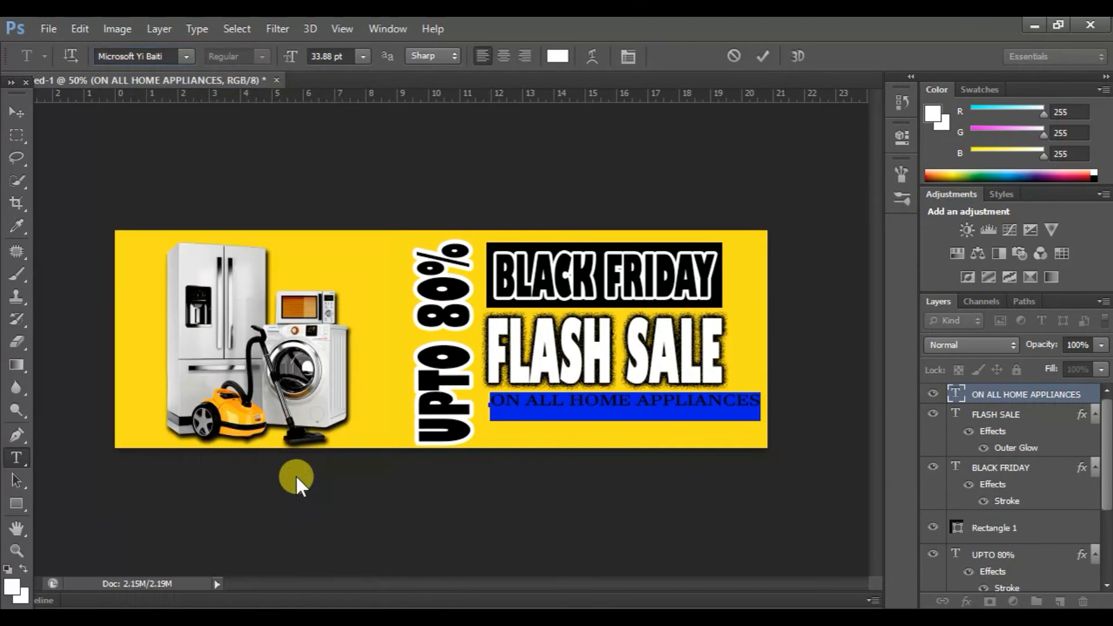
{"action": "left_click", "coordinate": [15, 112]}
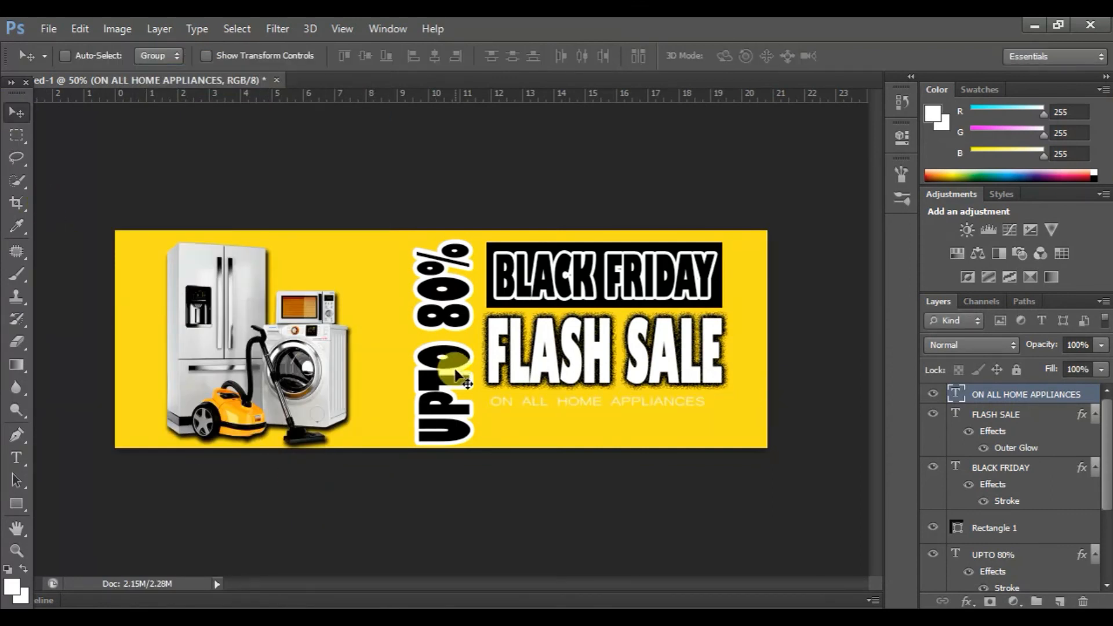
Widen the ON ALL HOME APPLIANCES text to about 107.78% width to match FLASH SALE, and make it slightly taller.
{"action": "key", "text": "ctrl+t"}
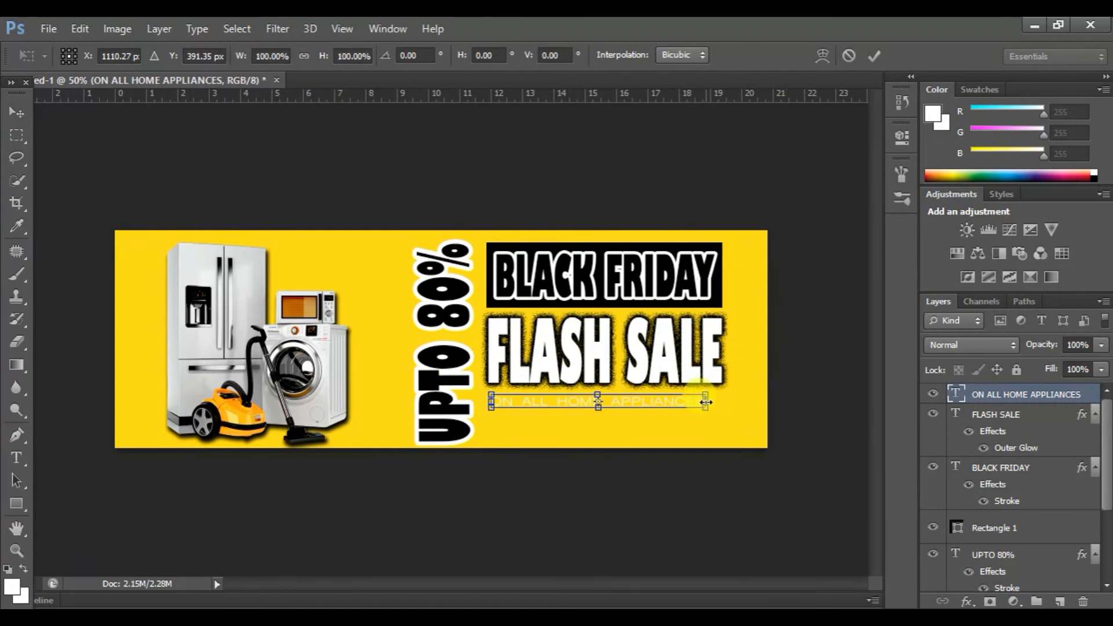
{"action": "left_click_drag", "start_coordinate": [706, 401], "coordinate": [722, 401]}
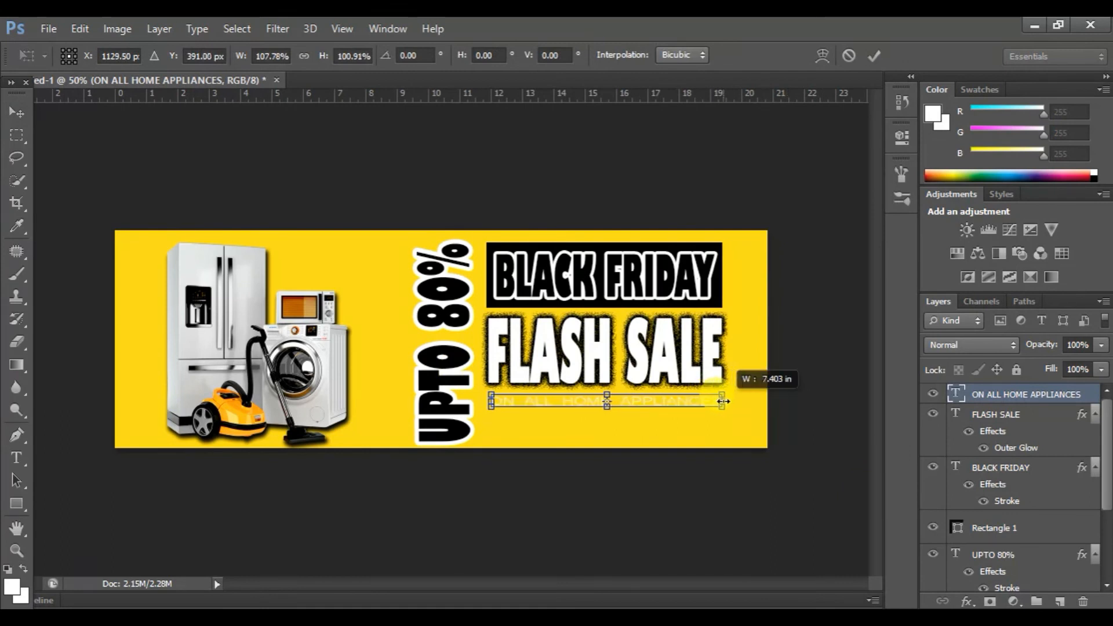
{"action": "left_click_drag", "start_coordinate": [608, 407], "coordinate": [611, 412]}
{"action": "key", "text": "Return"}
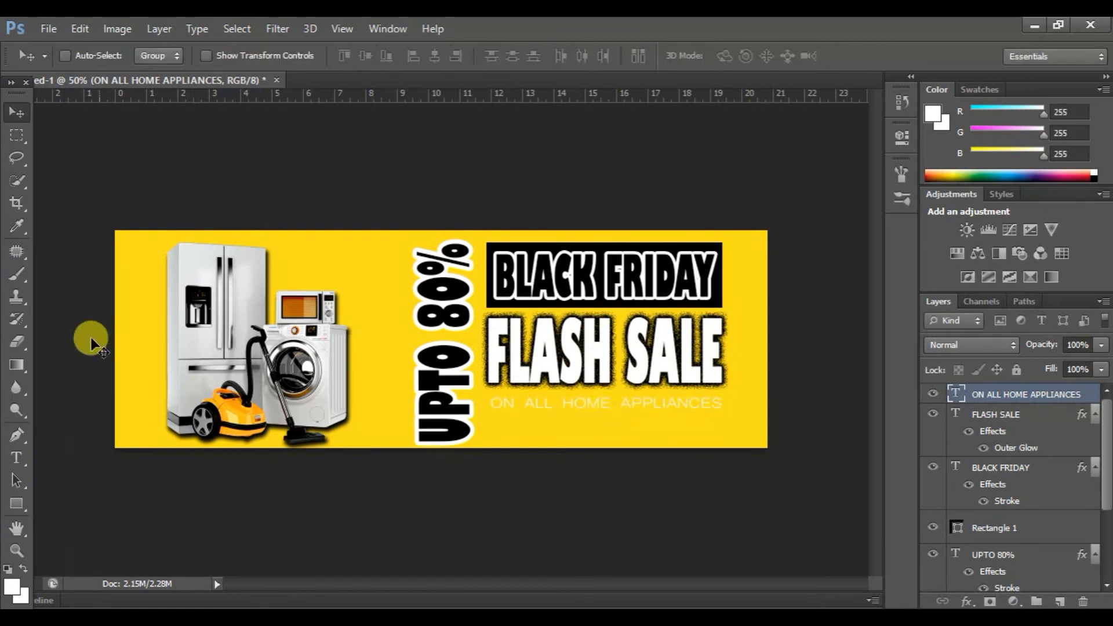
Change the colour of the whole ON ALL HOME APPLIANCES text to red (#ea0606).
{"action": "left_click", "coordinate": [17, 458]}
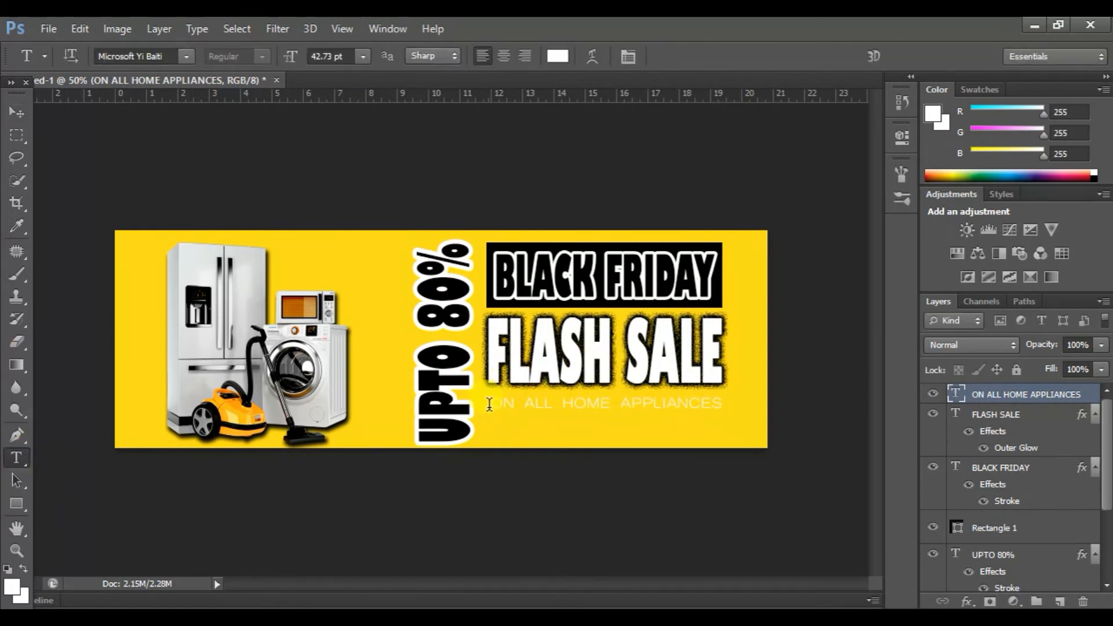
{"action": "left_click_drag", "start_coordinate": [490, 403], "coordinate": [877, 390]}
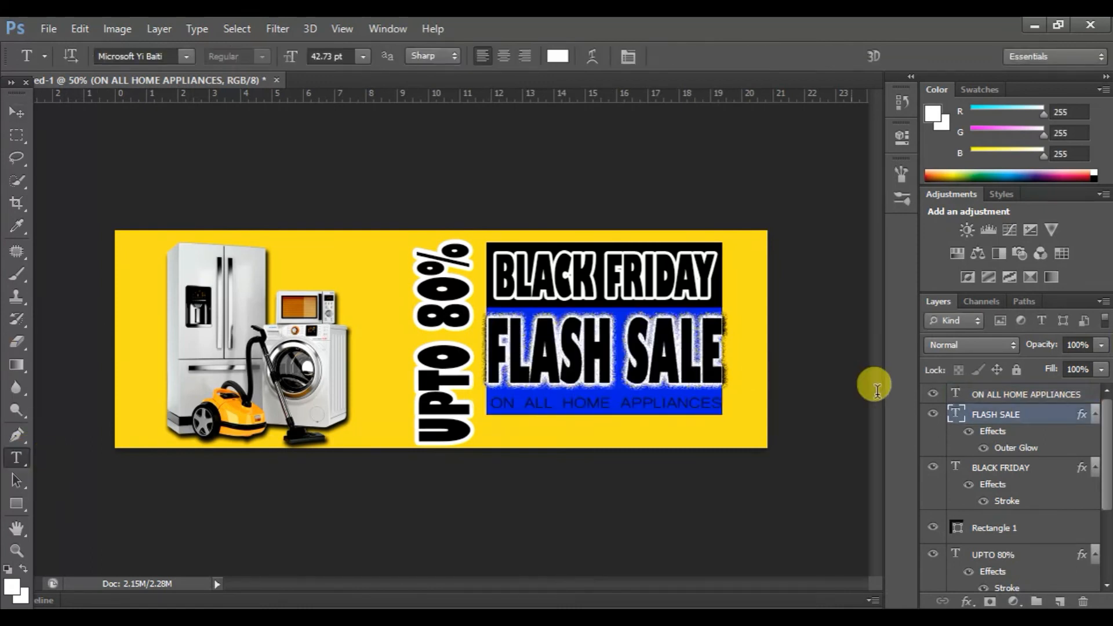
{"action": "left_click", "coordinate": [989, 400]}
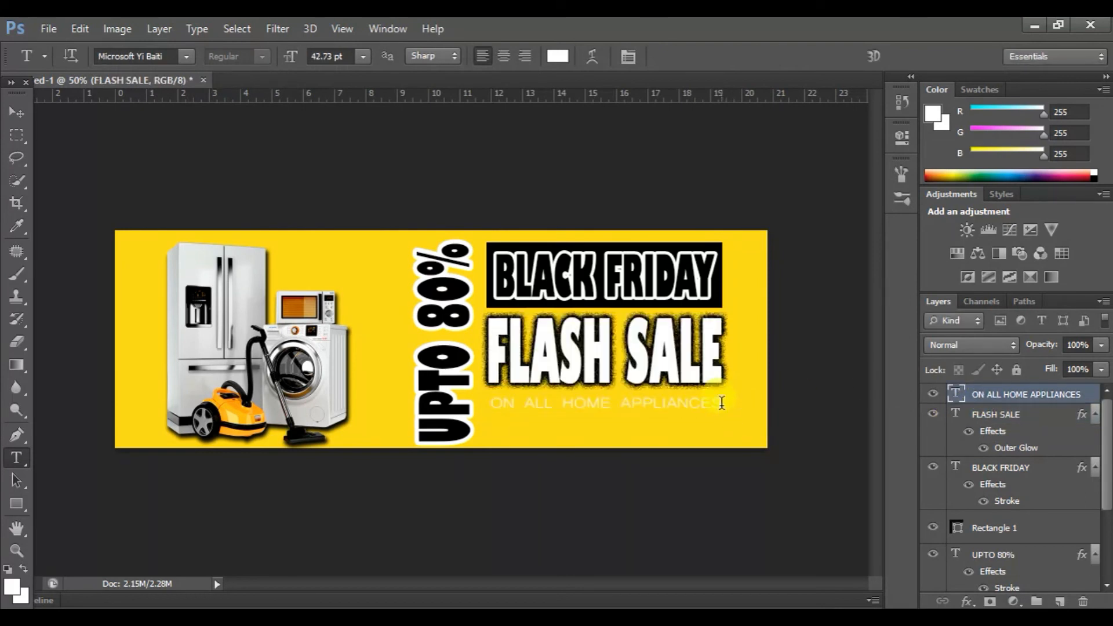
{"action": "left_click", "coordinate": [516, 414]}
{"action": "key", "text": "ctrl+a"}
{"action": "left_click", "coordinate": [558, 56]}
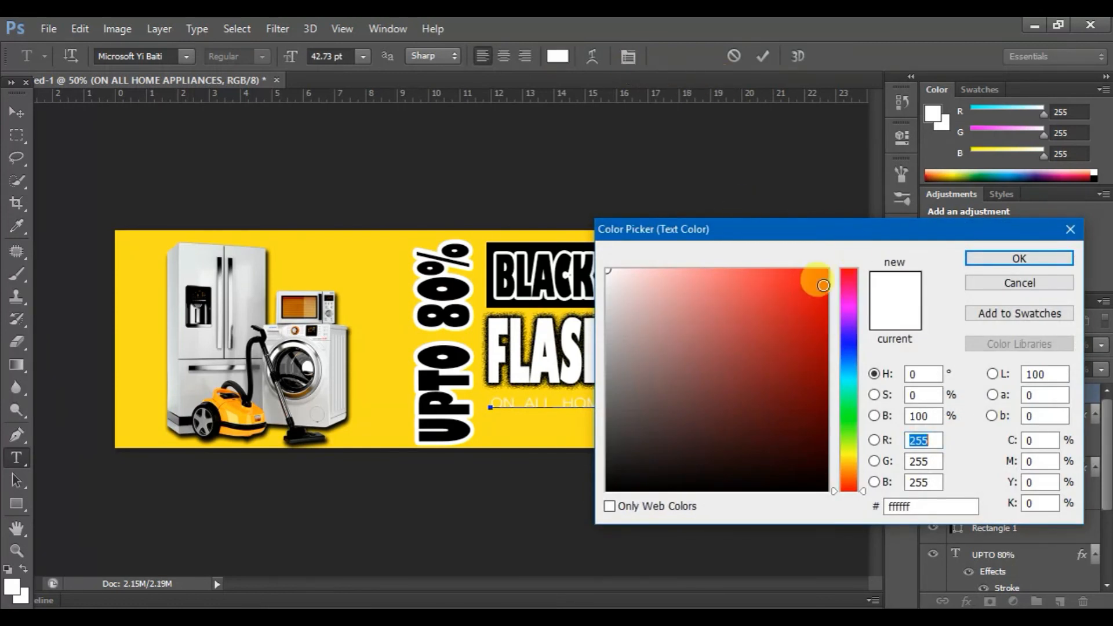
{"action": "left_click", "coordinate": [822, 287]}
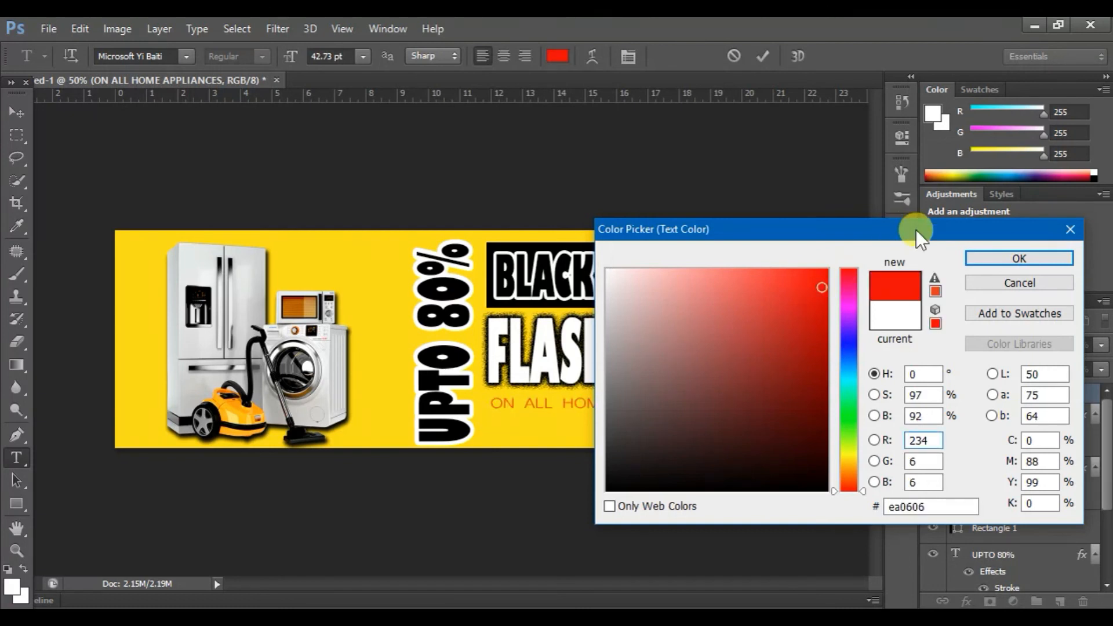
{"action": "left_click", "coordinate": [996, 256]}
{"action": "left_click", "coordinate": [13, 113]}
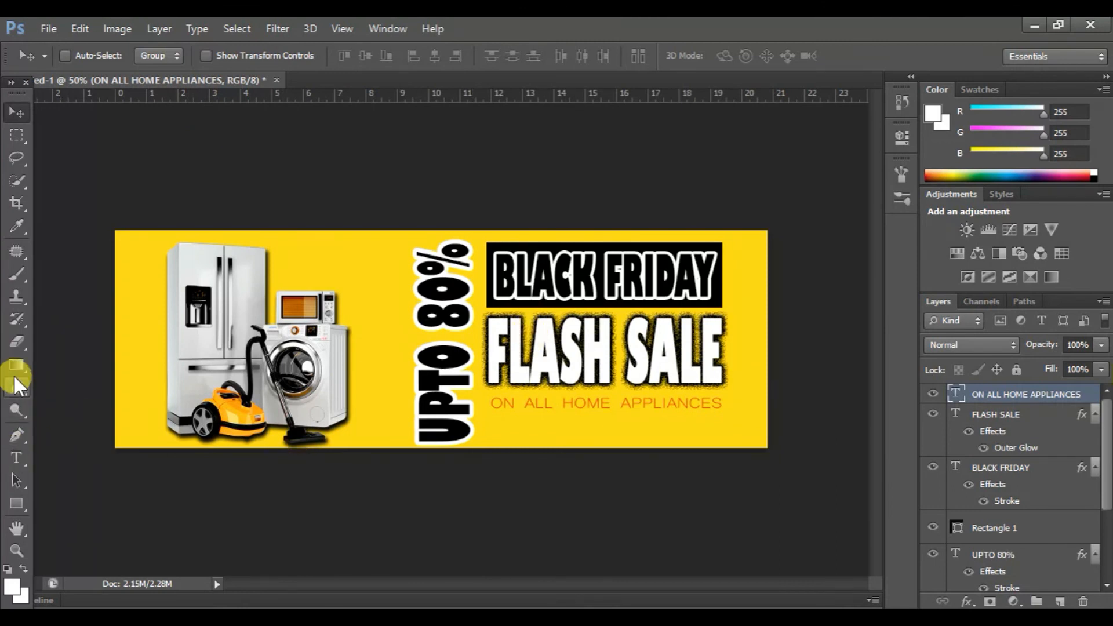
Draw a rounded rectangle about 184 × 56 px with a 10 px radius beneath the ON ALL HOME APPLIANCES text.
{"action": "left_click", "coordinate": [19, 498]}
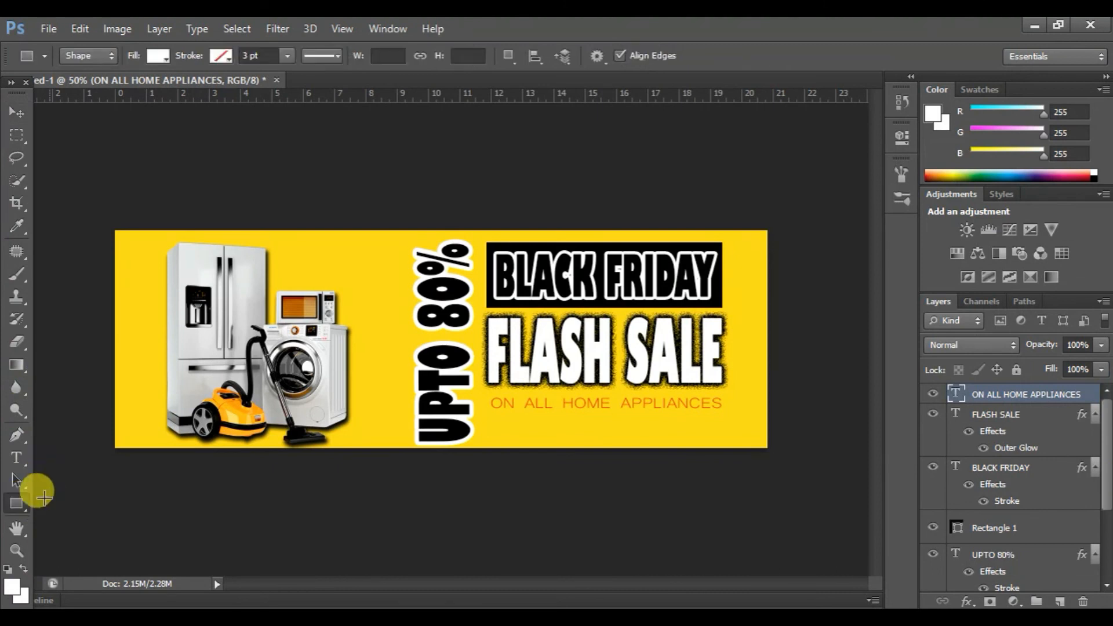
{"action": "left_click", "coordinate": [26, 509]}
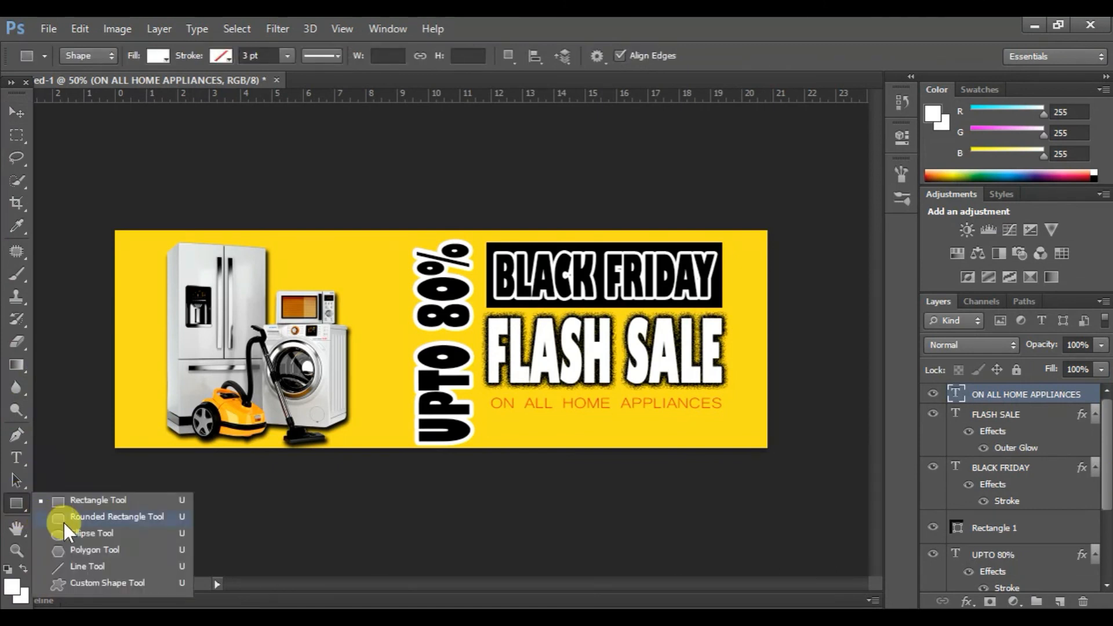
{"action": "left_click", "coordinate": [64, 521]}
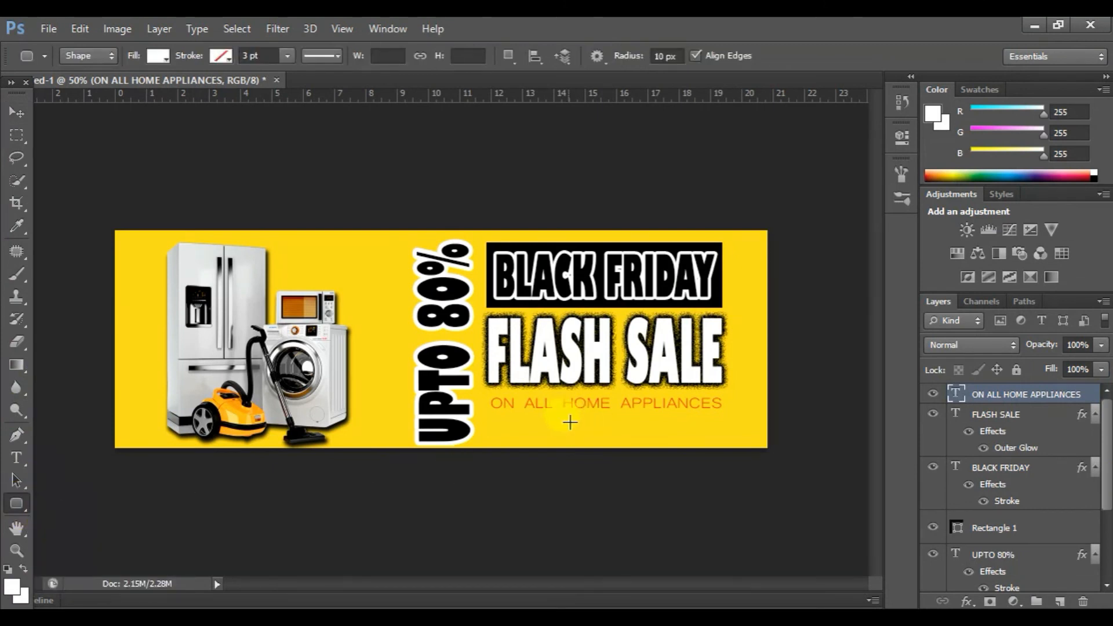
{"action": "left_click_drag", "start_coordinate": [568, 424], "coordinate": [648, 446]}
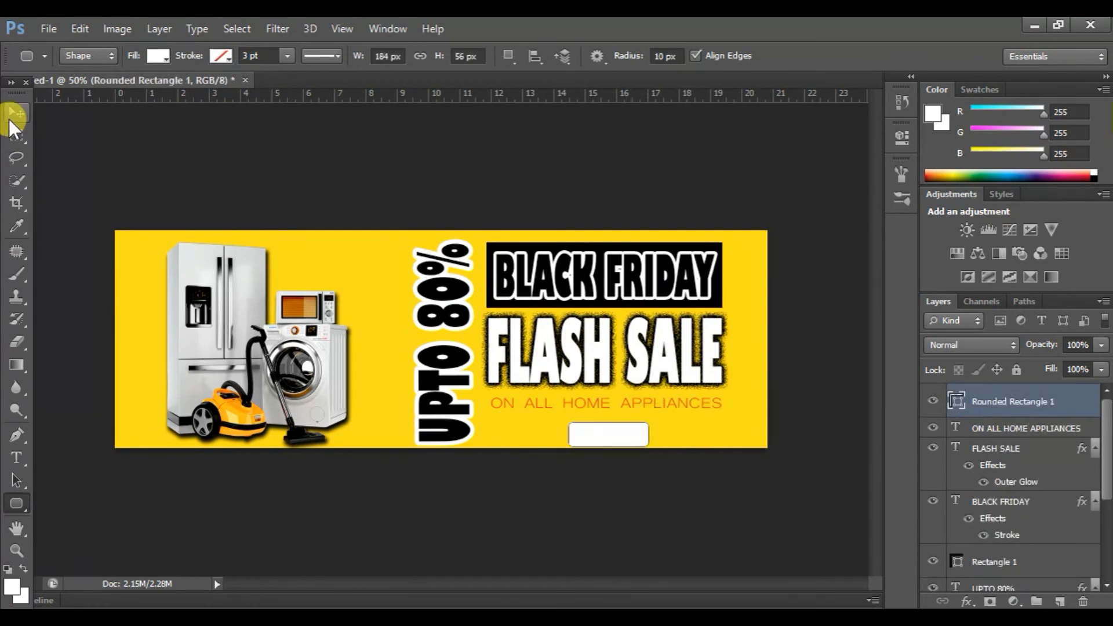
Fill the rounded rectangle with red and shift it slightly up and to the left beneath the tagline.
{"action": "left_click", "coordinate": [165, 58]}
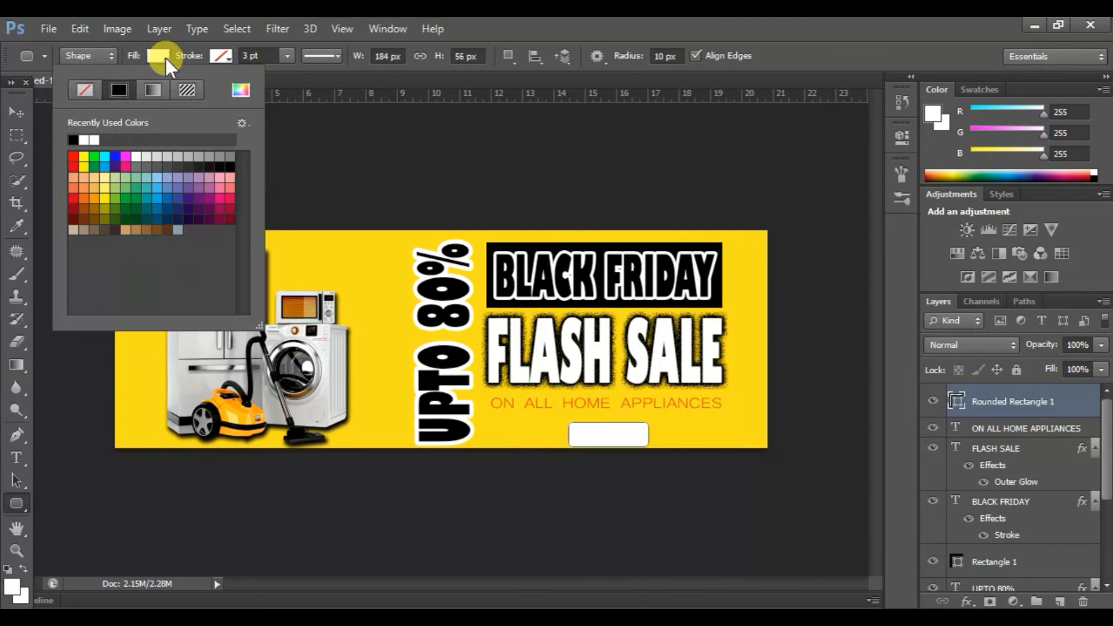
{"action": "left_click", "coordinate": [73, 139]}
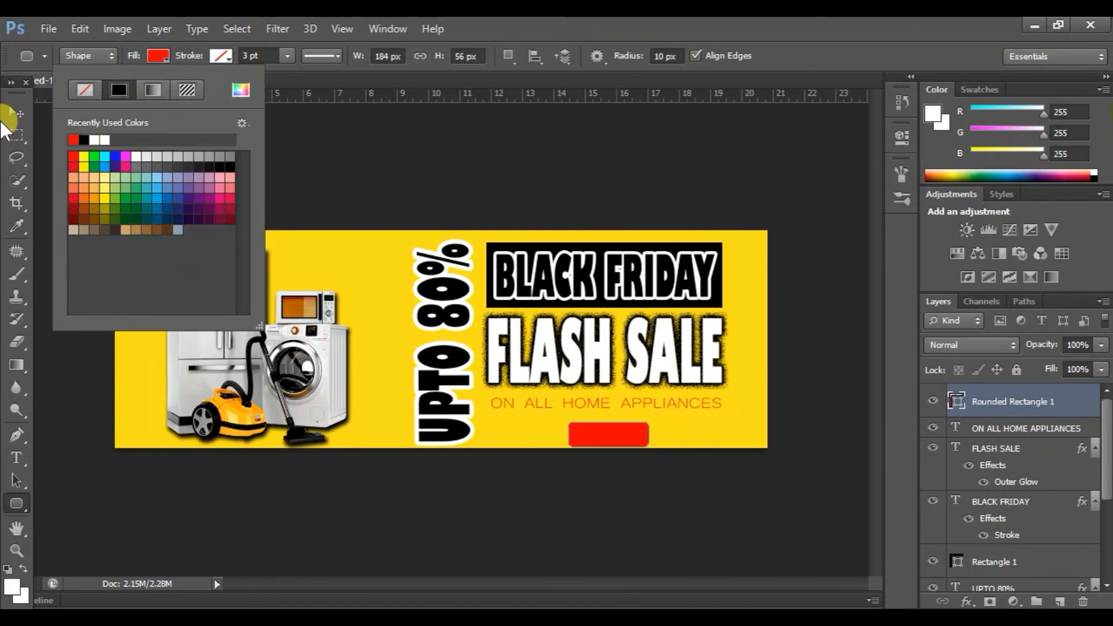
{"action": "left_click", "coordinate": [16, 112]}
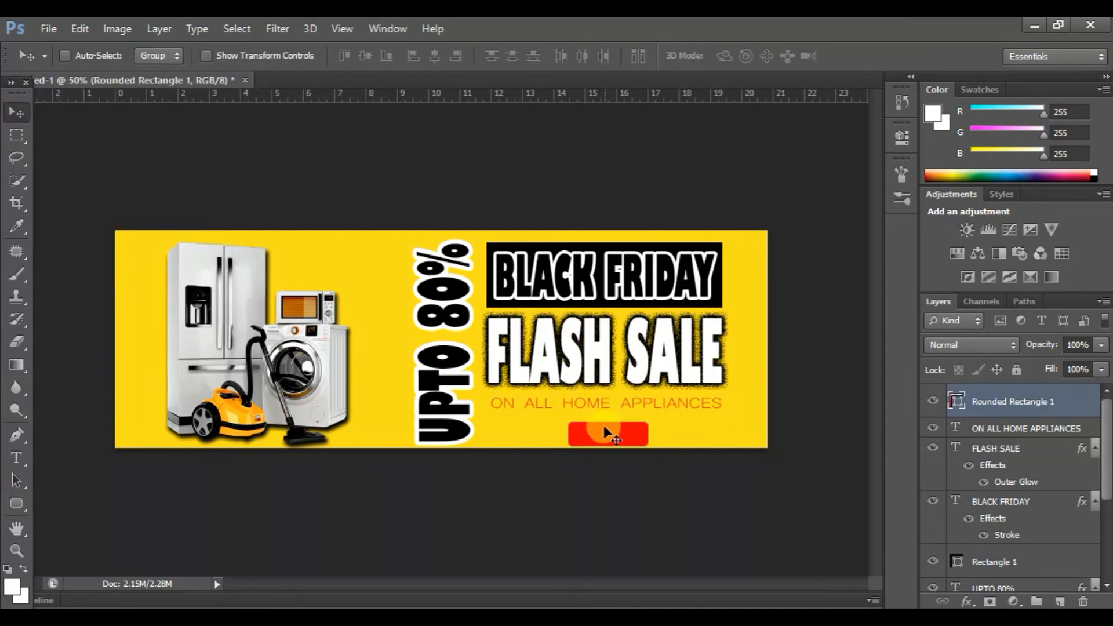
{"action": "left_click_drag", "start_coordinate": [606, 433], "coordinate": [601, 428]}
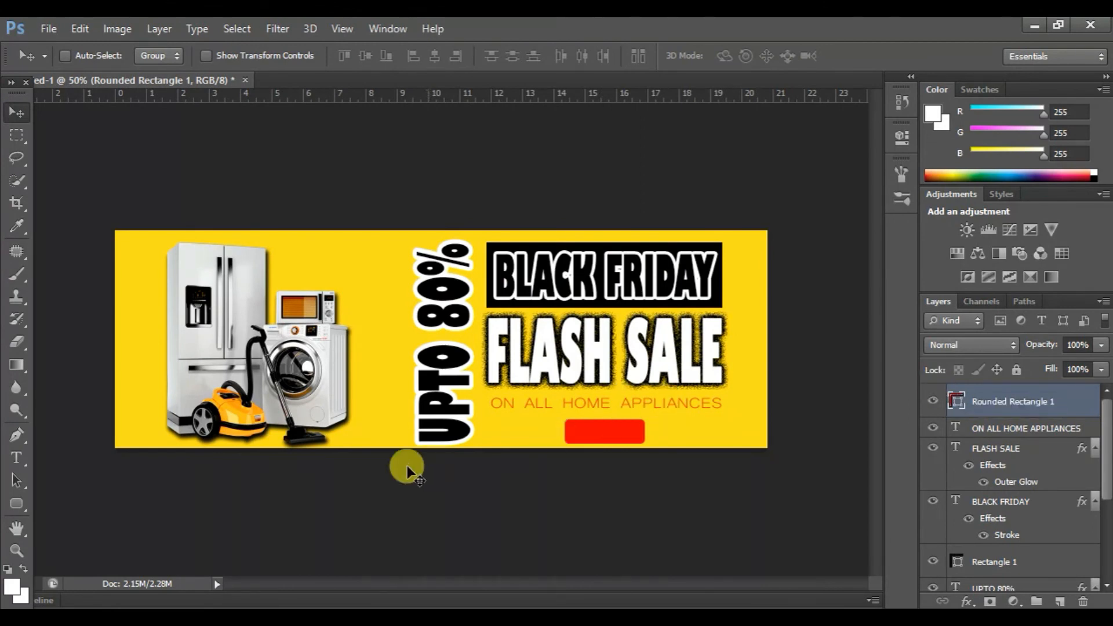
Apply a Bevel & Emboss layer style to the red rounded rectangle.
{"action": "right_click", "coordinate": [1008, 409]}
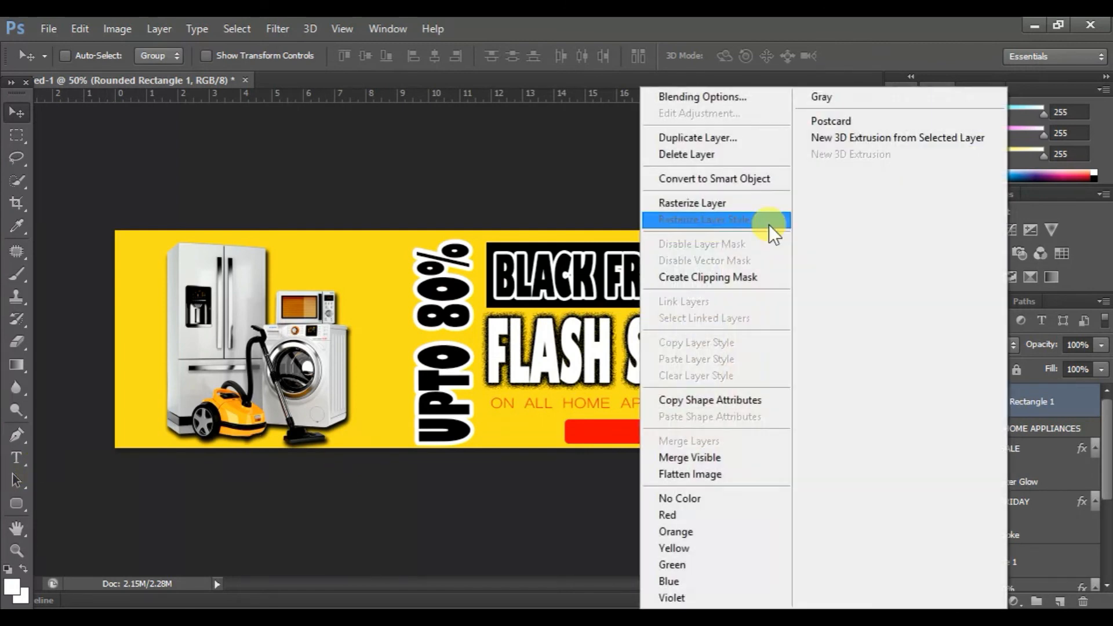
{"action": "left_click", "coordinate": [718, 99]}
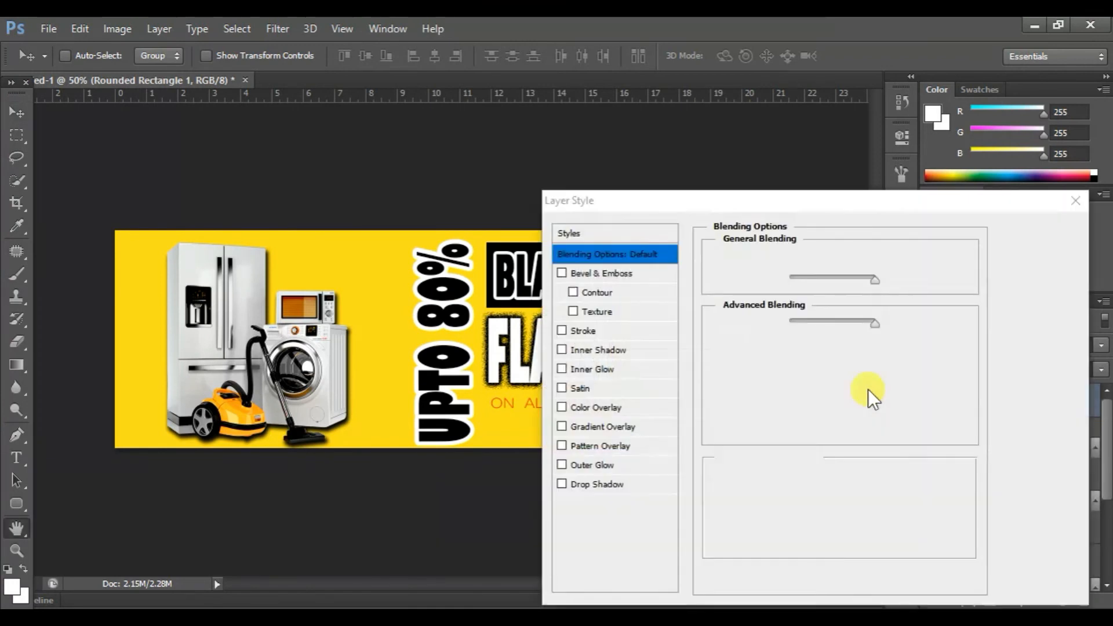
{"action": "left_click", "coordinate": [561, 273]}
{"action": "left_click_drag", "start_coordinate": [610, 205], "coordinate": [829, 190]}
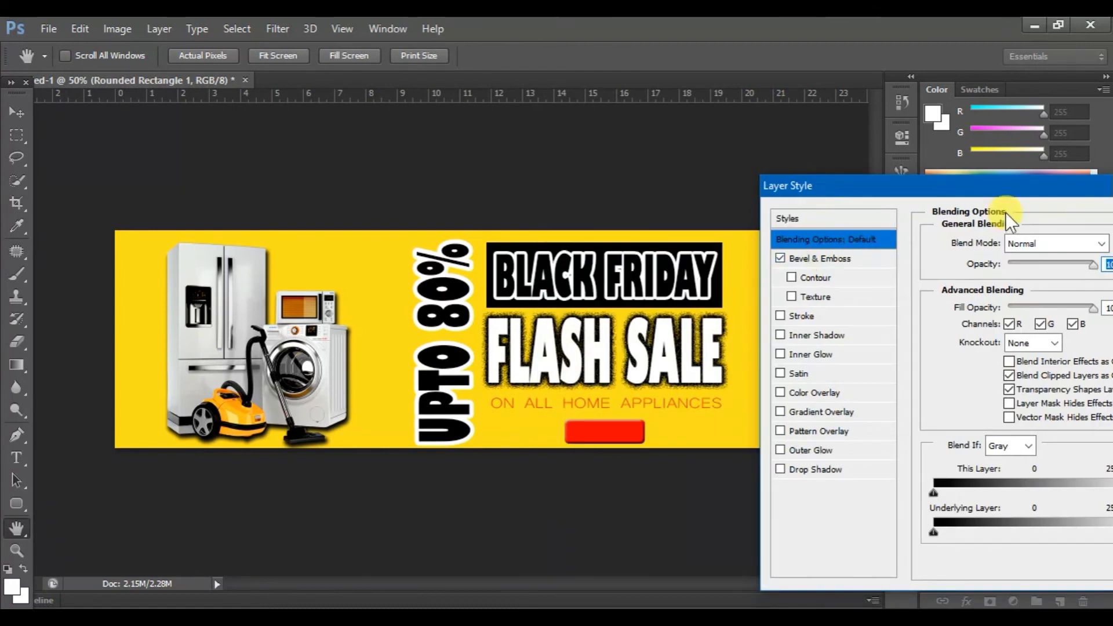
{"action": "left_click_drag", "start_coordinate": [1017, 189], "coordinate": [914, 196]}
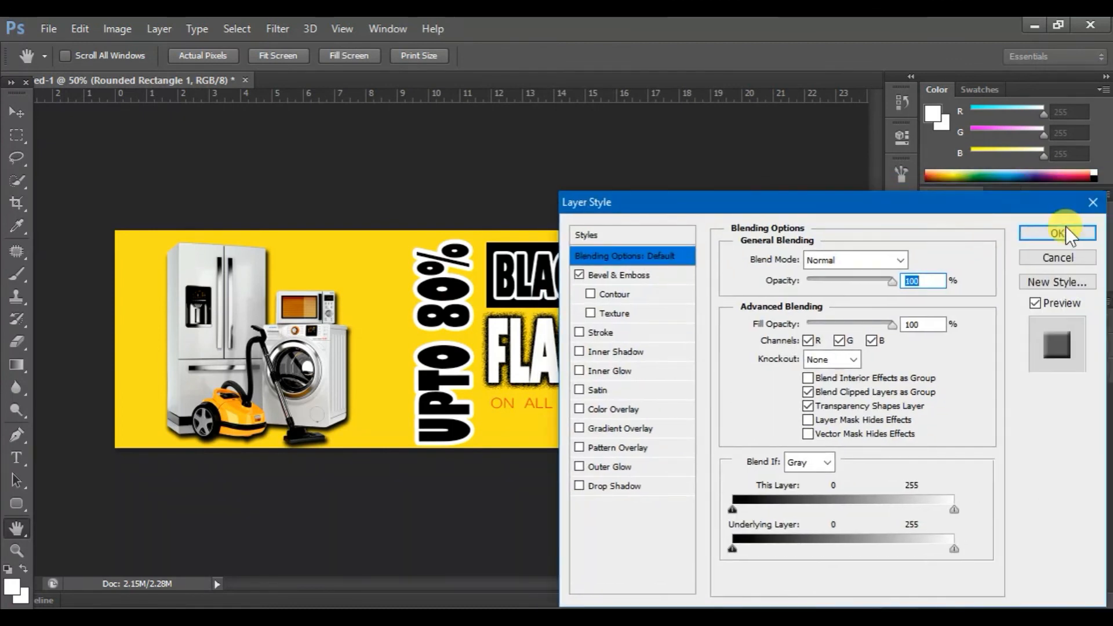
{"action": "left_click", "coordinate": [1065, 229]}
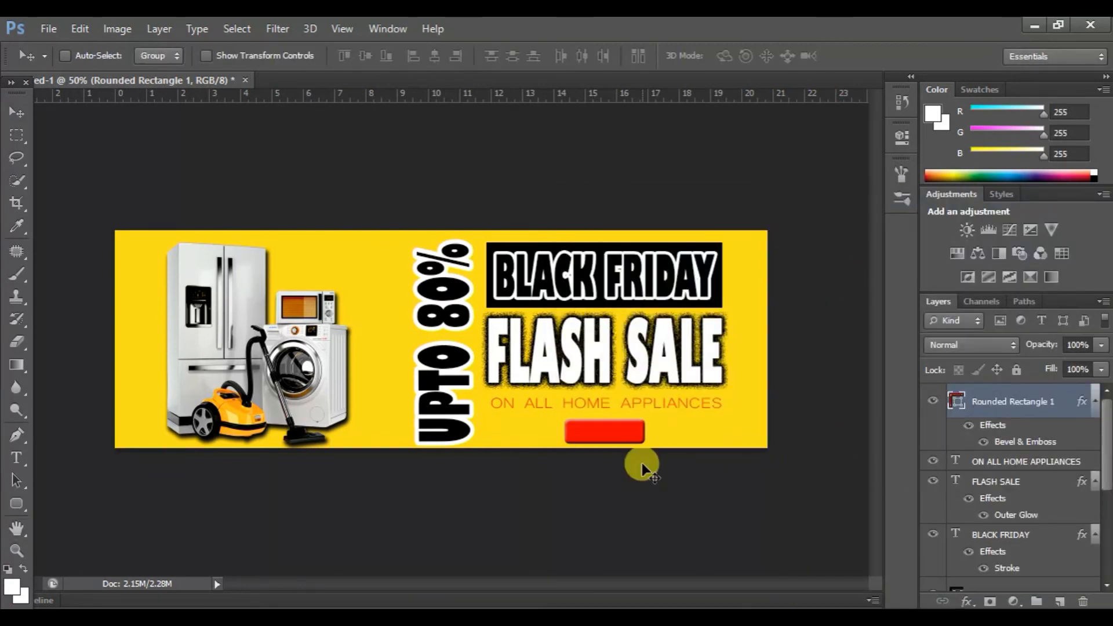
Widen the red rounded rectangle slightly on both its left and right sides.
{"action": "key", "text": "ctrl+t"}
{"action": "left_click_drag", "start_coordinate": [650, 430], "coordinate": [660, 432]}
{"action": "left_click_drag", "start_coordinate": [562, 433], "coordinate": [551, 433]}
{"action": "key", "text": "Return"}
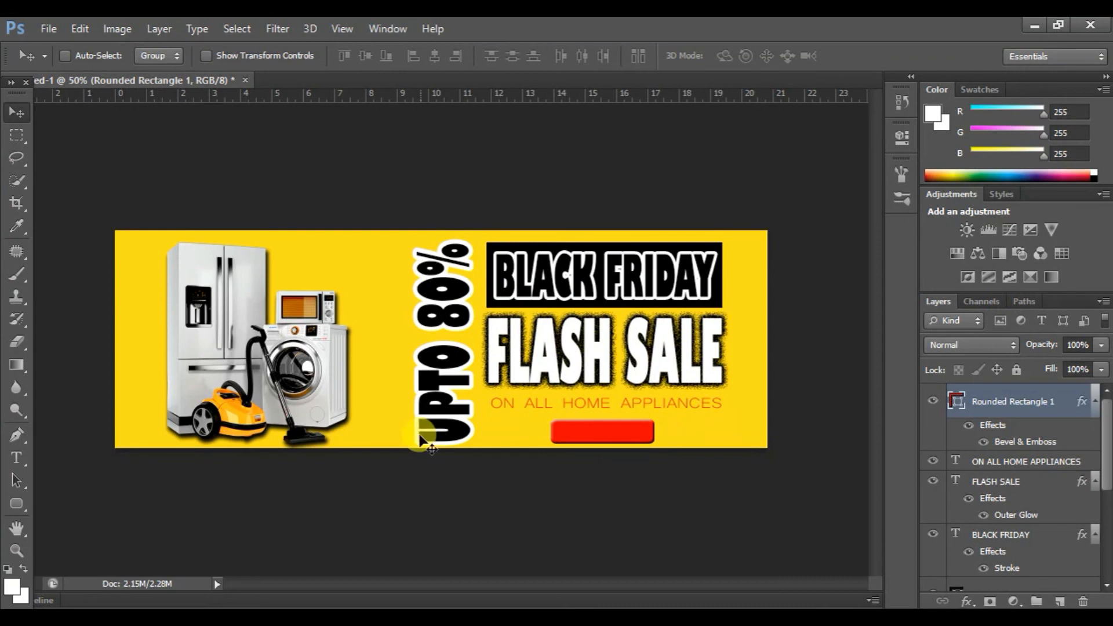
Add the text SHOP NOW and place it over the red button, enlarged to 414.25% width and 365.01% height.
{"action": "left_click", "coordinate": [16, 458]}
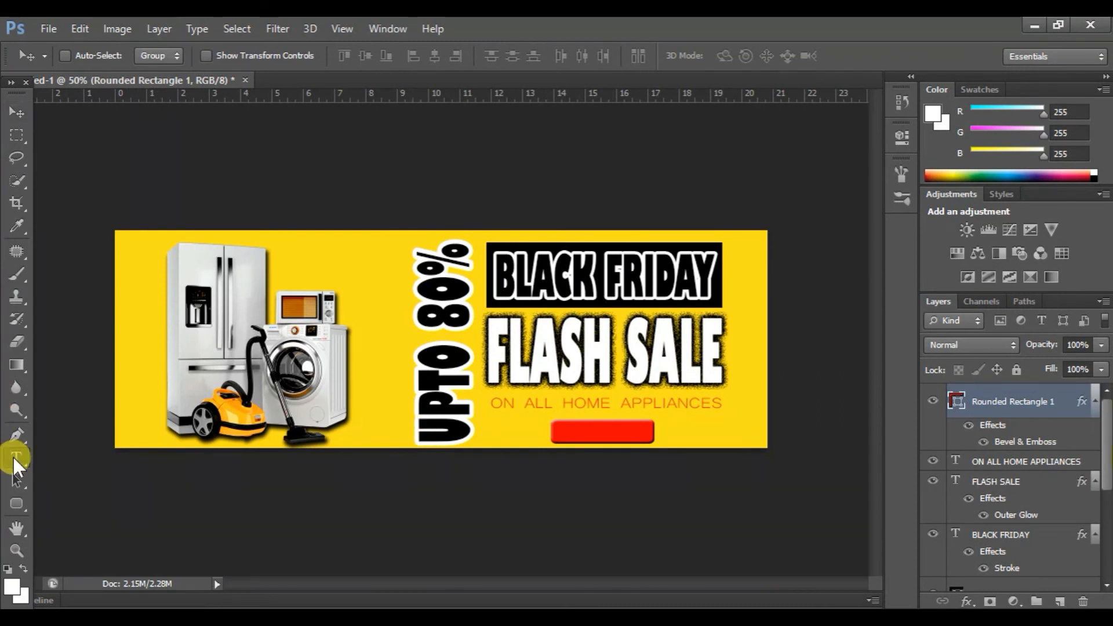
{"action": "left_click", "coordinate": [394, 416]}
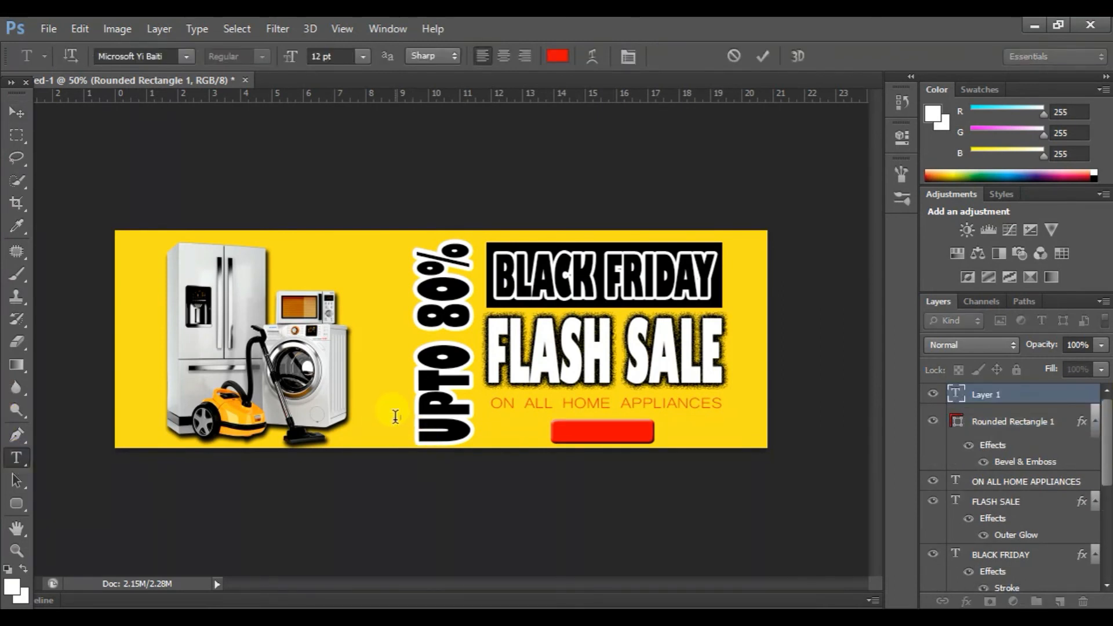
{"action": "type", "text": "SHOP NOW"}
{"action": "left_click", "coordinate": [15, 113]}
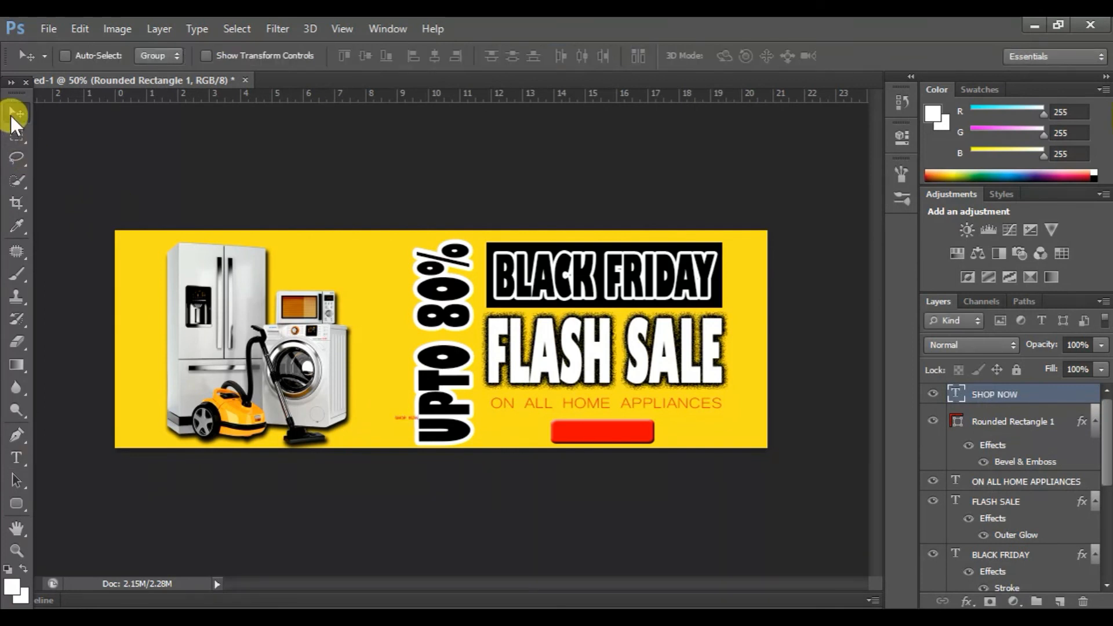
{"action": "key", "text": "ctrl+t"}
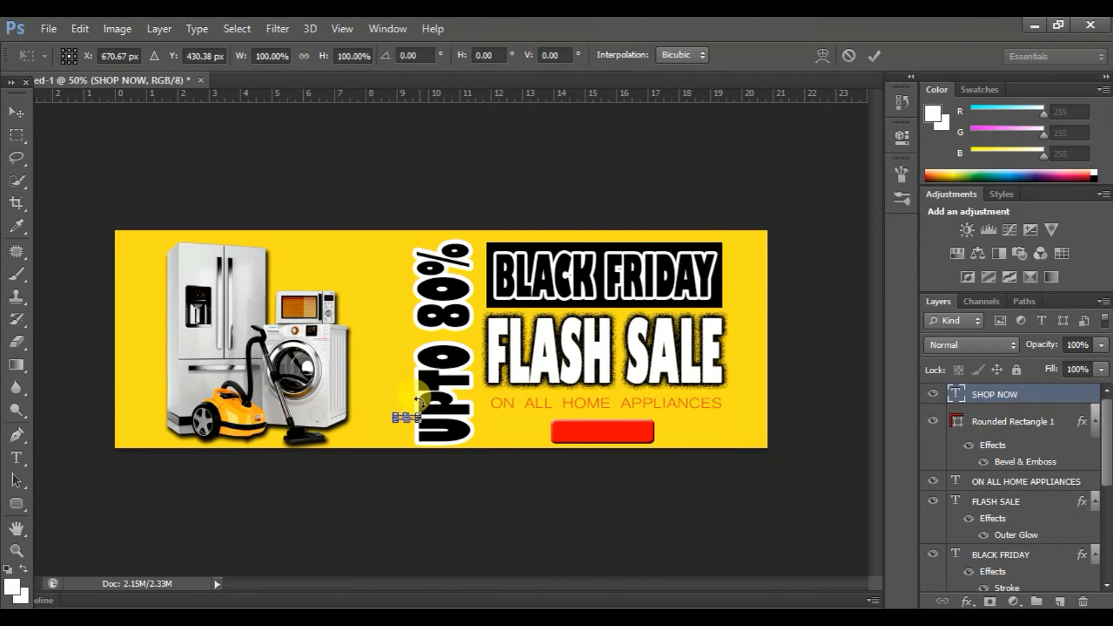
{"action": "left_click_drag", "start_coordinate": [420, 414], "coordinate": [648, 434]}
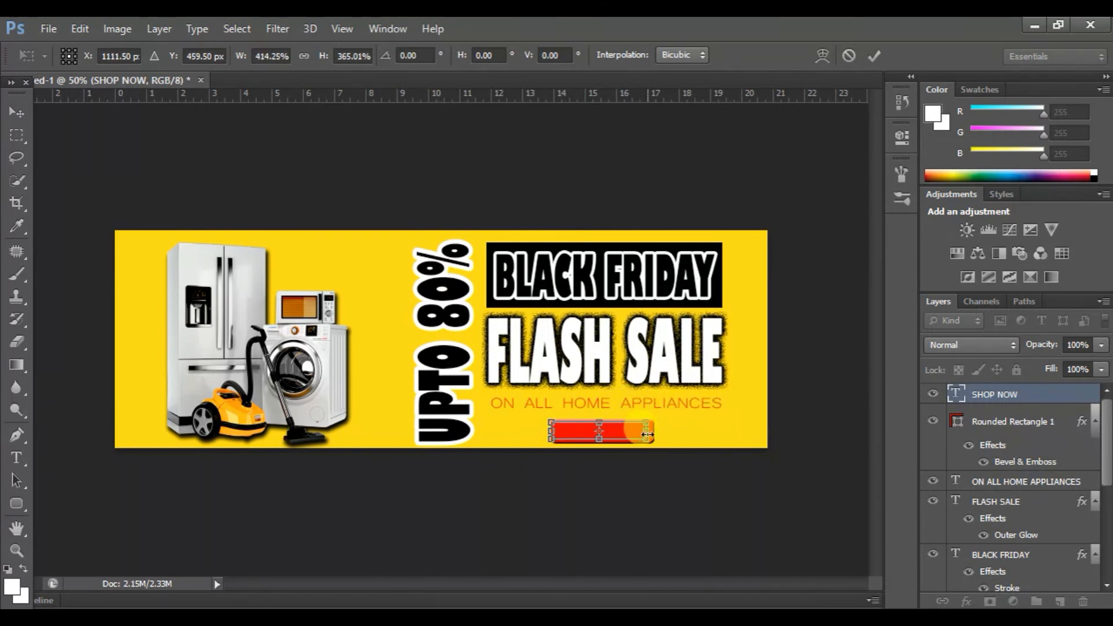
{"action": "key", "text": "Return"}
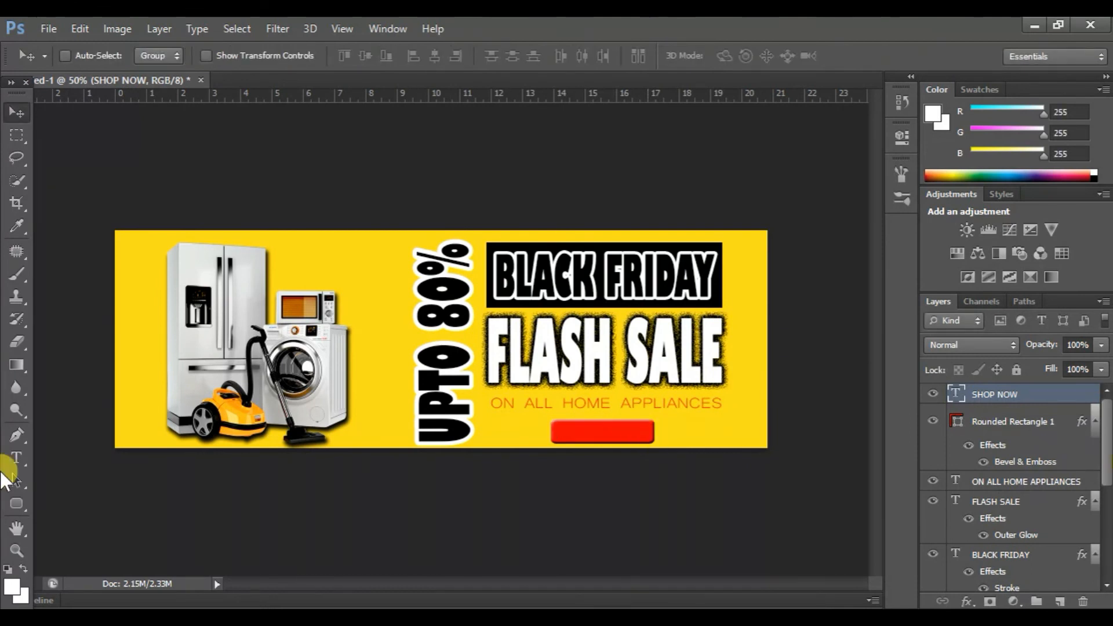
Change the colour of the whole SHOP NOW text to white.
{"action": "left_click", "coordinate": [16, 461]}
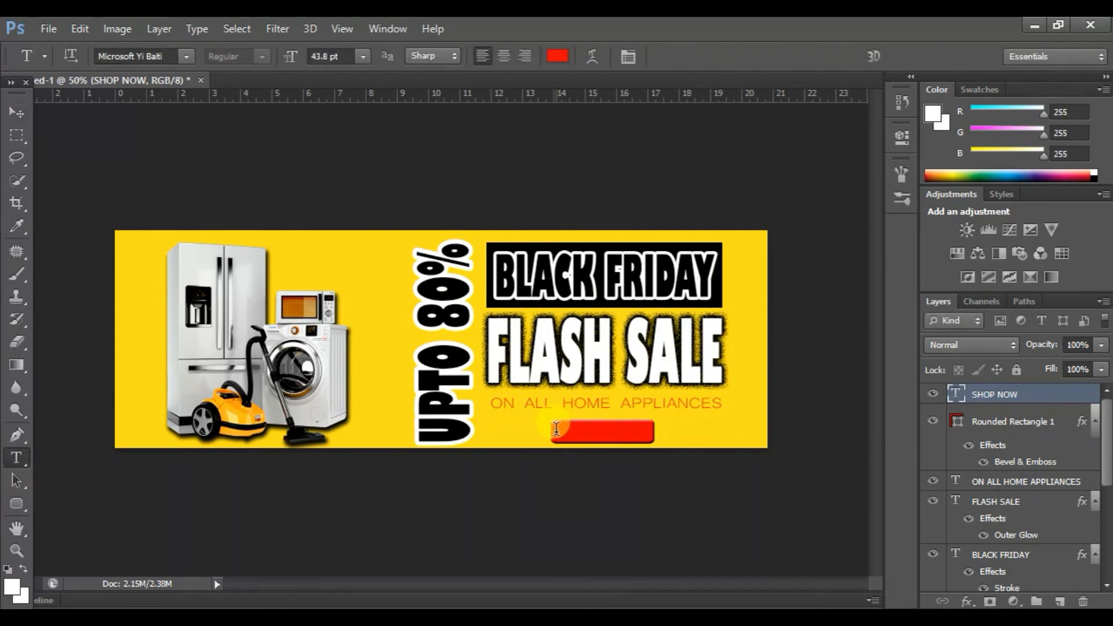
{"action": "left_click_drag", "start_coordinate": [557, 431], "coordinate": [720, 442]}
{"action": "left_click", "coordinate": [557, 56]}
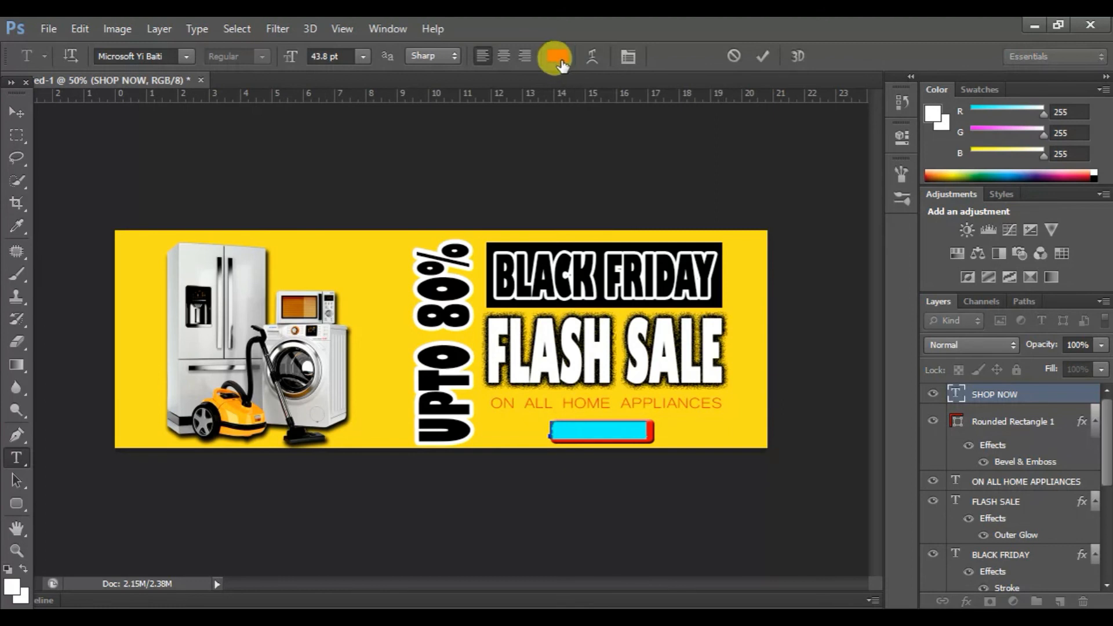
{"action": "left_click_drag", "start_coordinate": [704, 342], "coordinate": [580, 246]}
{"action": "left_click", "coordinate": [1025, 251]}
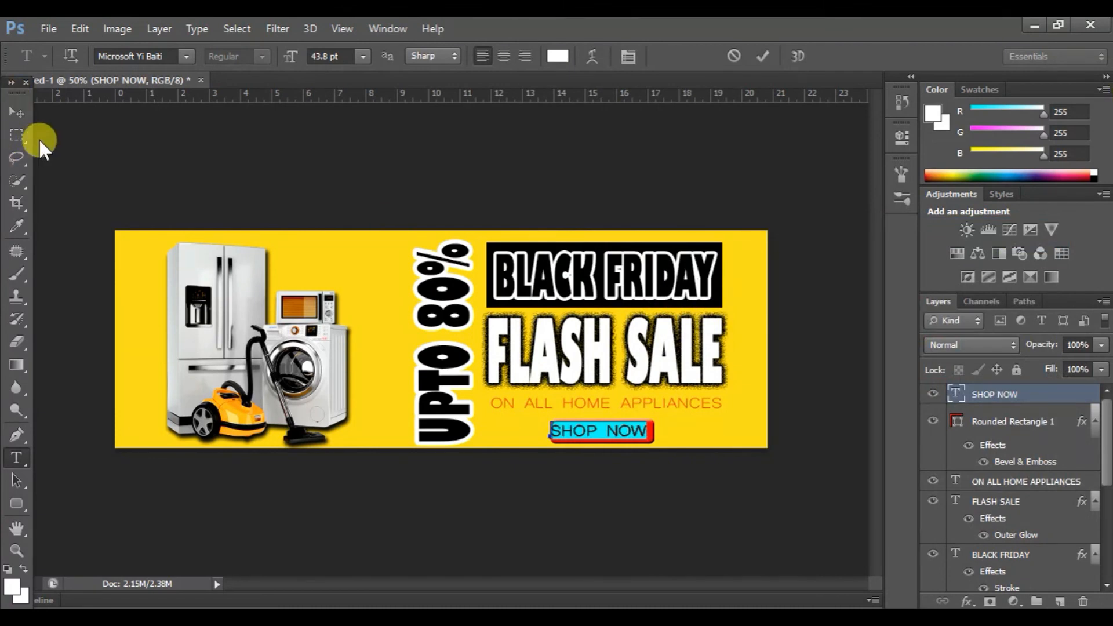
Change the font of the SHOP NOW text to Niagara Engraved.
{"action": "left_click", "coordinate": [183, 61]}
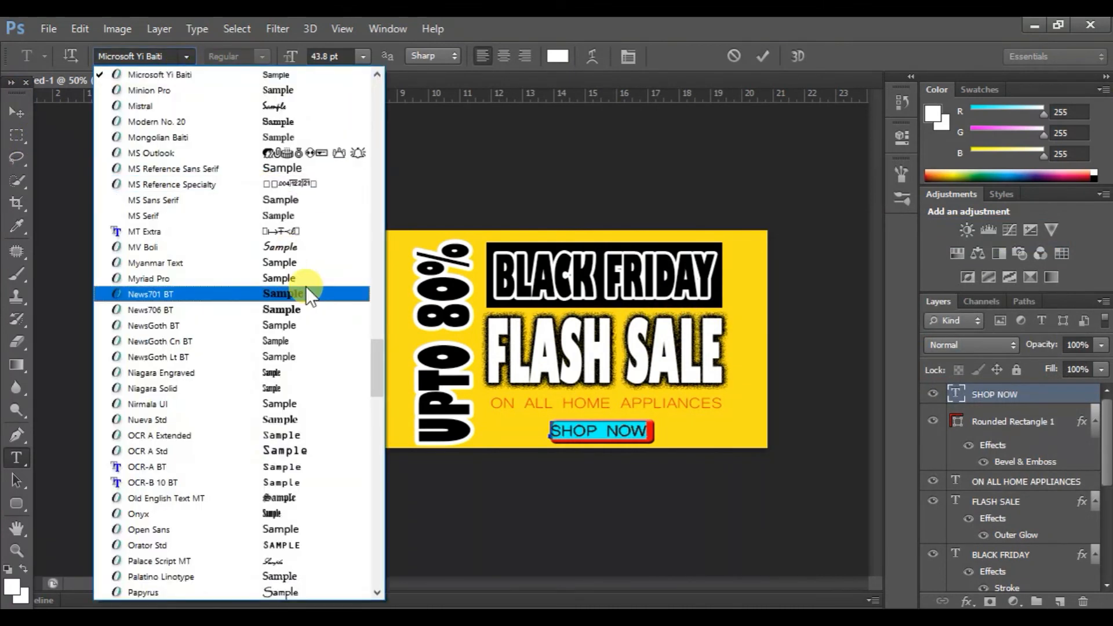
{"action": "left_click", "coordinate": [301, 377]}
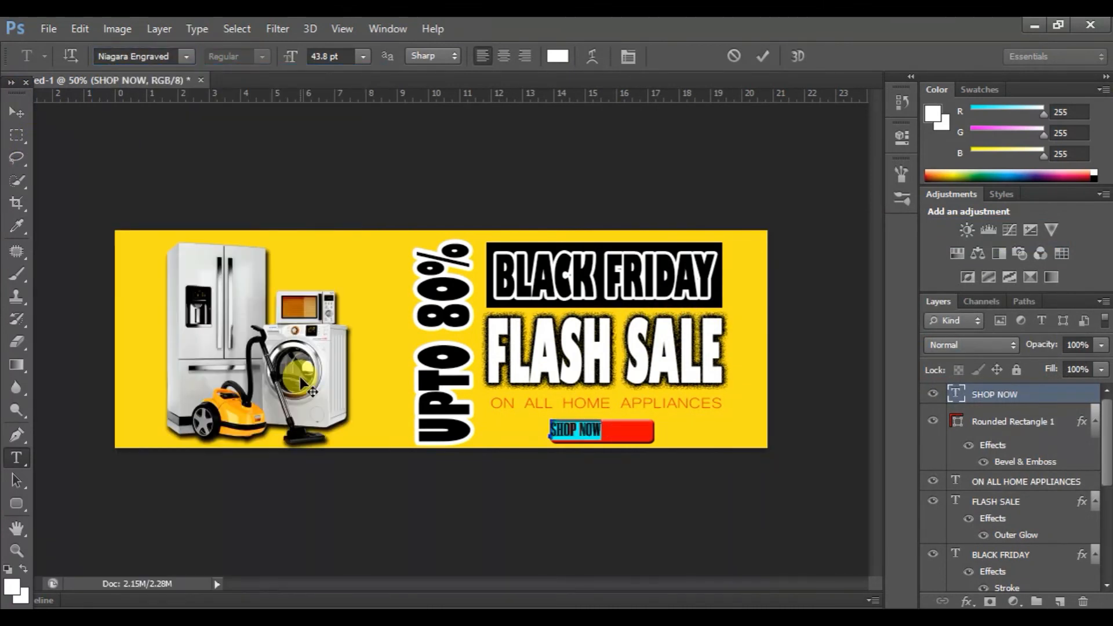
{"action": "left_click", "coordinate": [16, 113]}
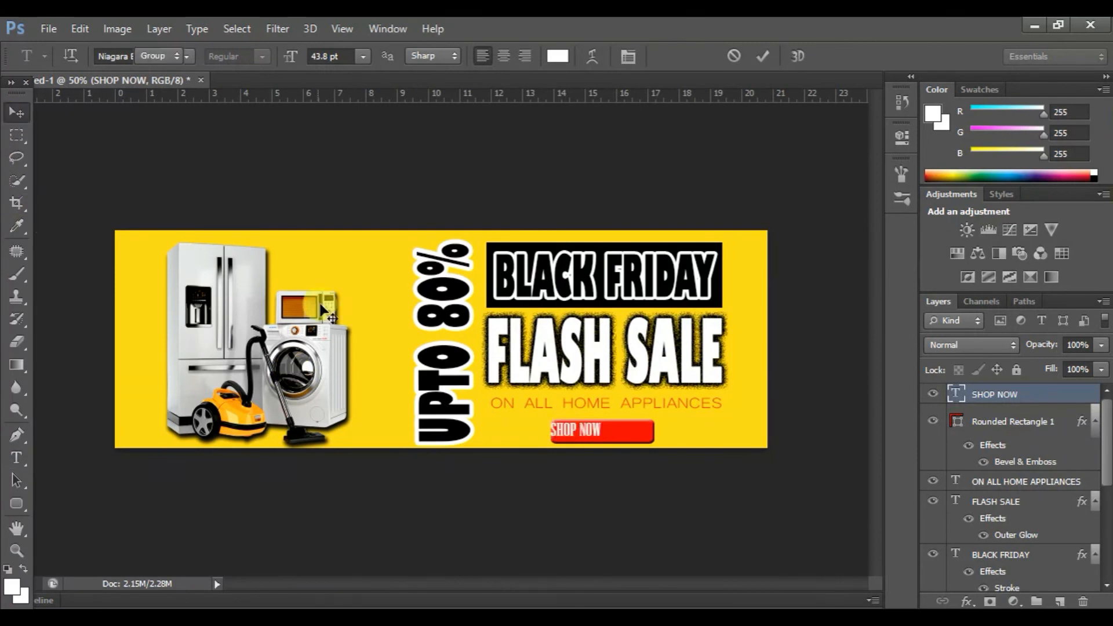
Stretch the SHOP NOW text to 186.52% width and 100.42% height, centring it on the red button.
{"action": "key", "text": "ctrl+t"}
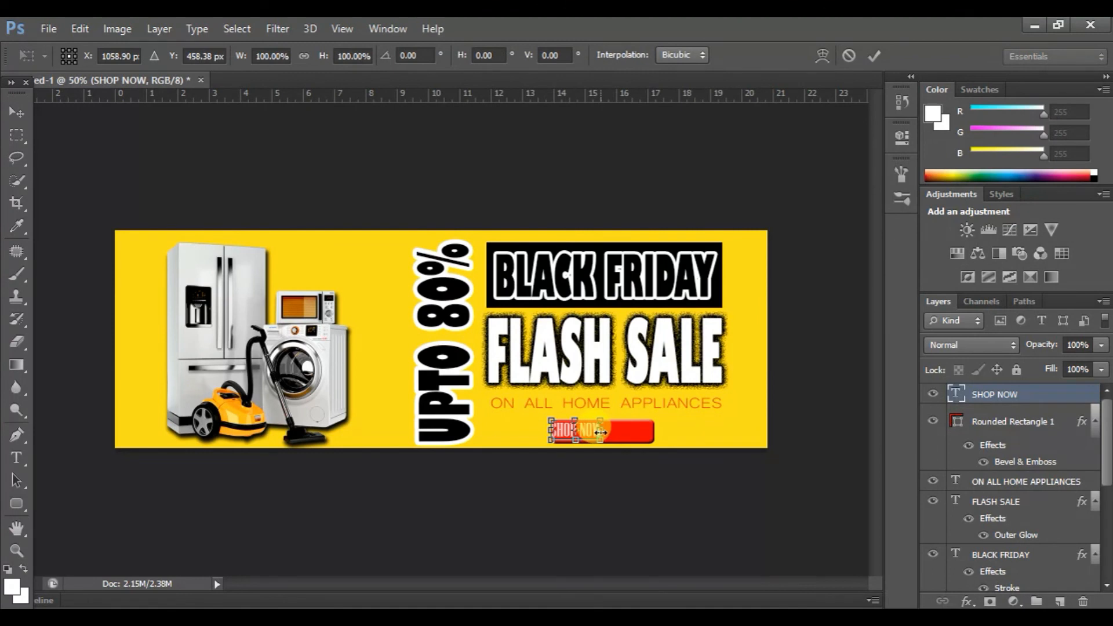
{"action": "left_click_drag", "start_coordinate": [600, 434], "coordinate": [628, 426]}
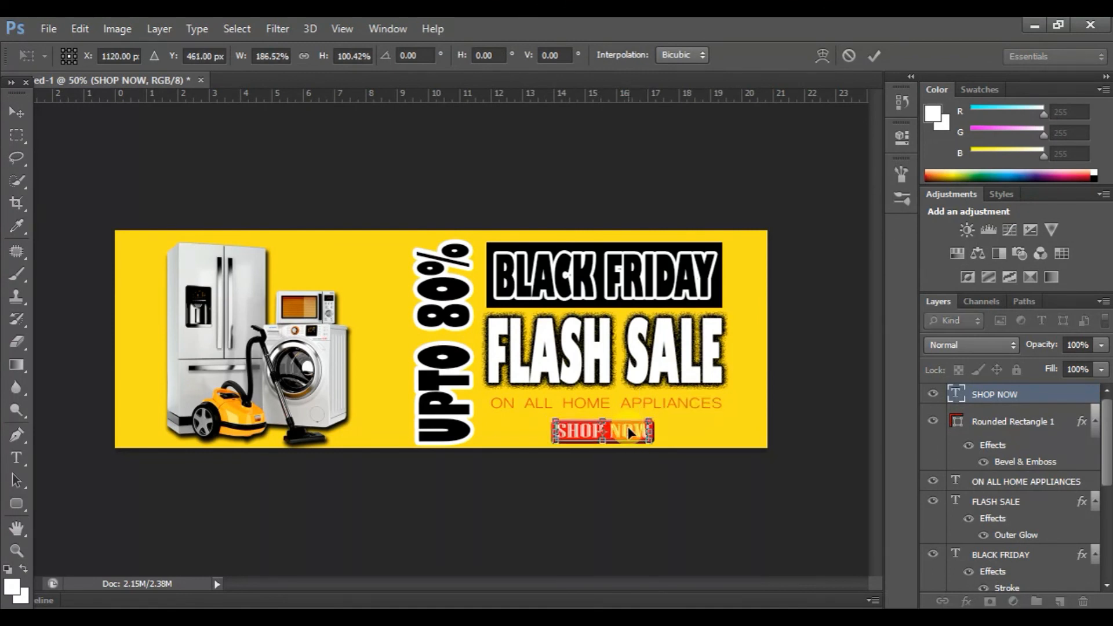
{"action": "key", "text": "Return"}
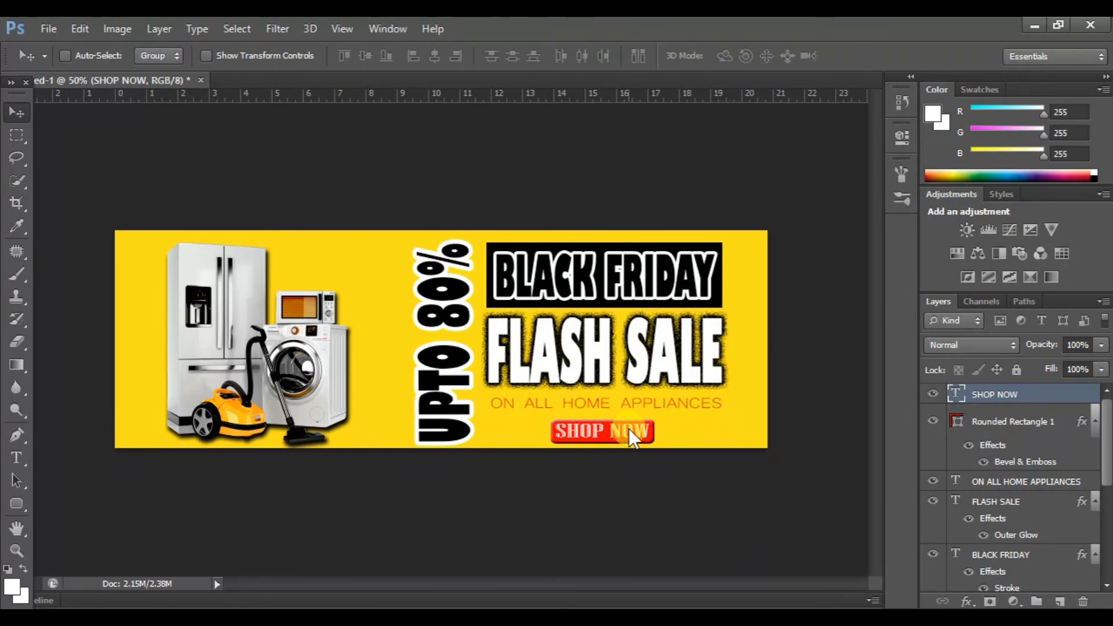